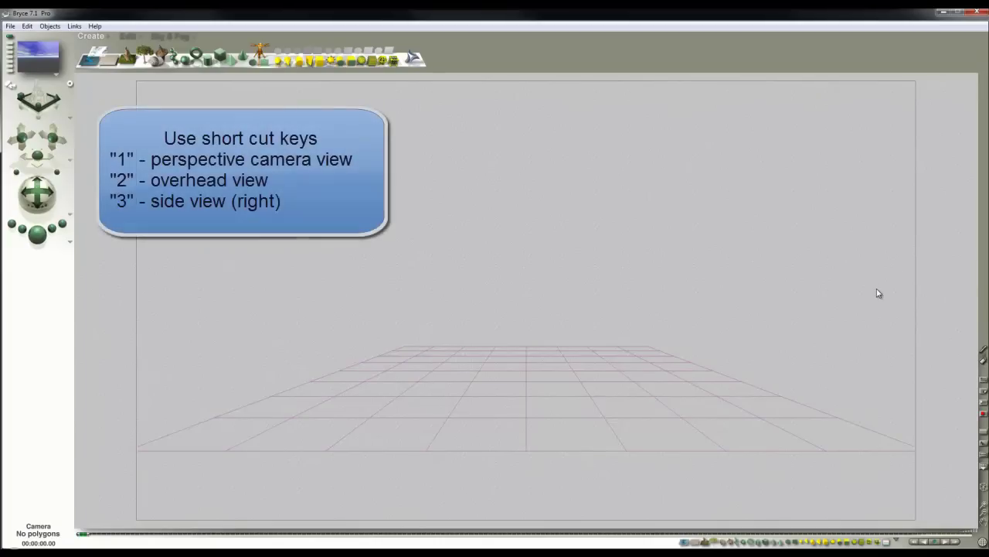
Deselect the camera in the overhead view and return to the perspective camera view
{"action": "key", "text": "2"}
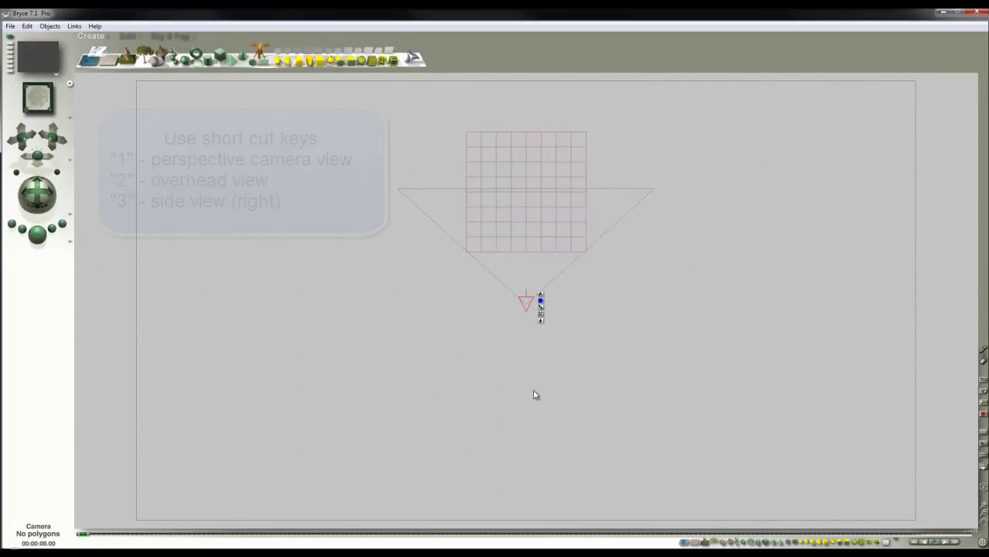
{"action": "left_click", "coordinate": [693, 313]}
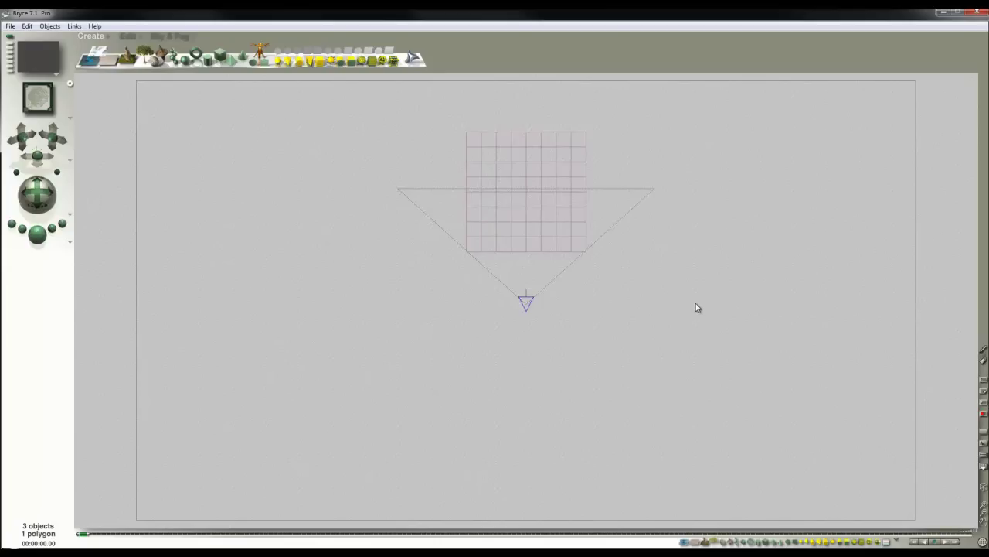
{"action": "key", "text": "1"}
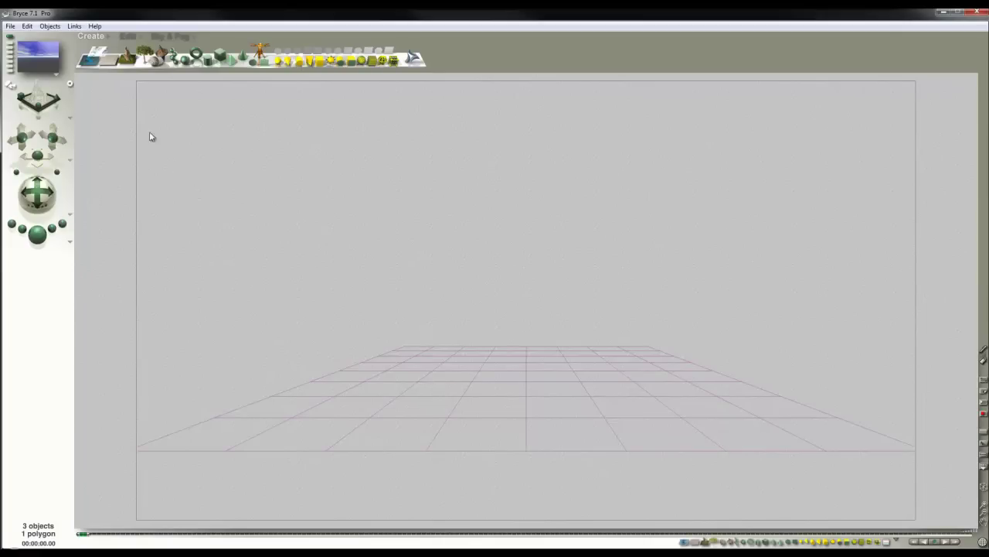
Add a terrain to the scene, test-render it, and open it in the Terrain Editor
{"action": "left_click", "coordinate": [123, 61]}
{"action": "left_click", "coordinate": [42, 238]}
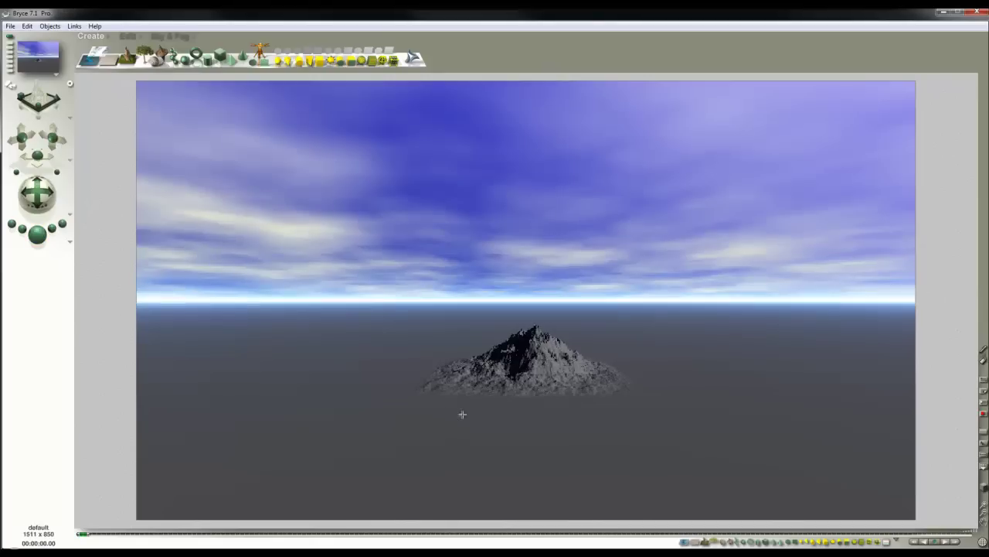
{"action": "left_click", "coordinate": [628, 417]}
{"action": "left_click", "coordinate": [660, 370]}
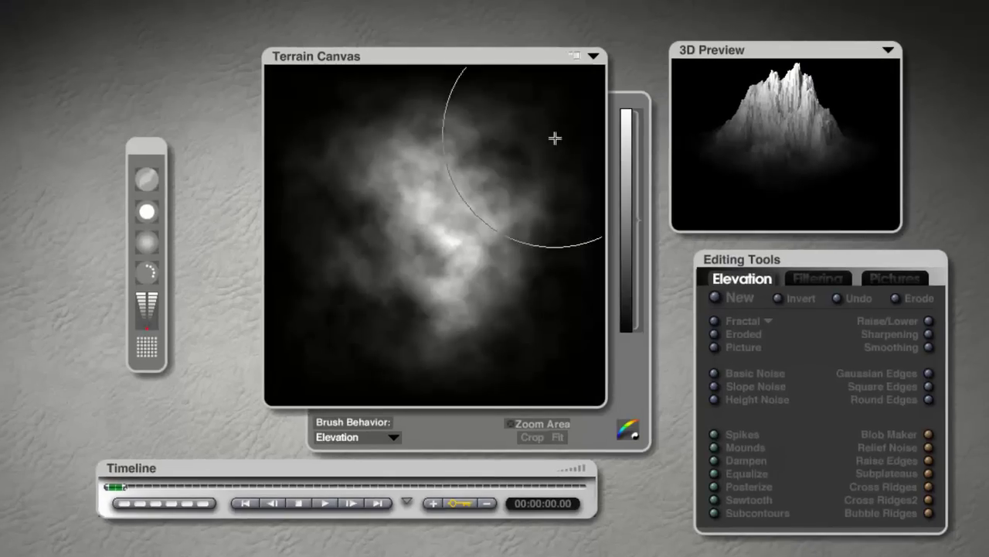
{"action": "left_click", "coordinate": [593, 55]}
{"action": "left_click", "coordinate": [623, 117]}
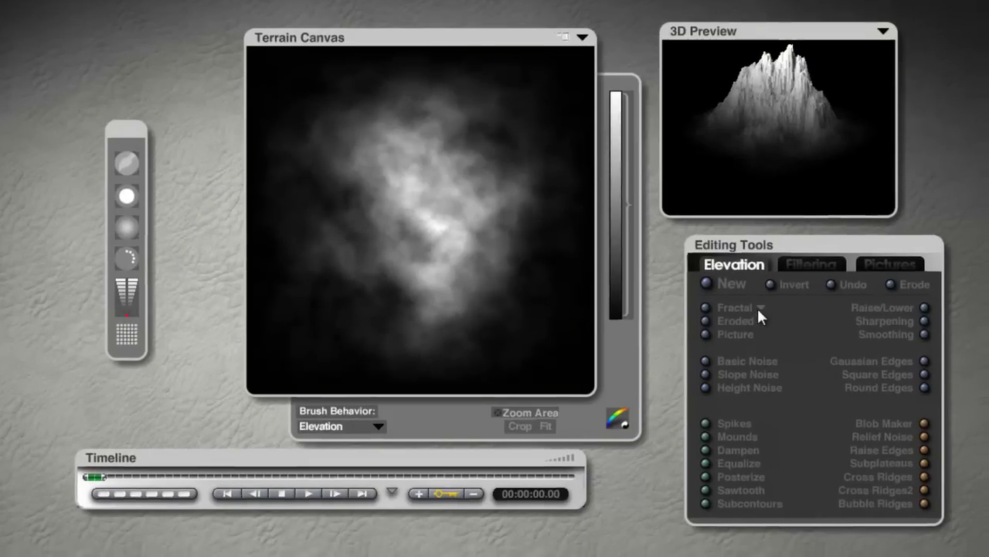
Pick another fractal type and regenerate the terrain repeatedly until it forms a network of sharp ridges
{"action": "left_click", "coordinate": [751, 320]}
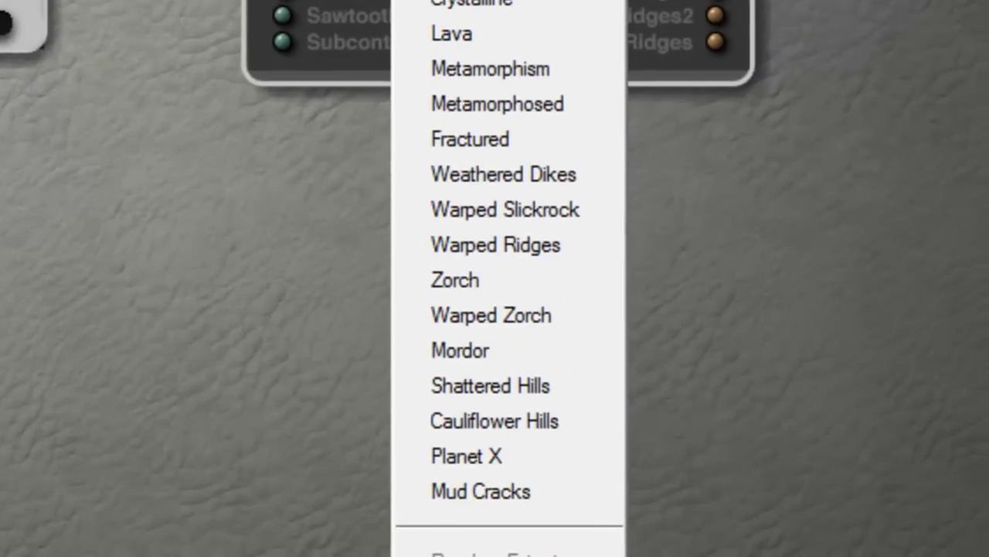
{"action": "left_click", "coordinate": [406, 323]}
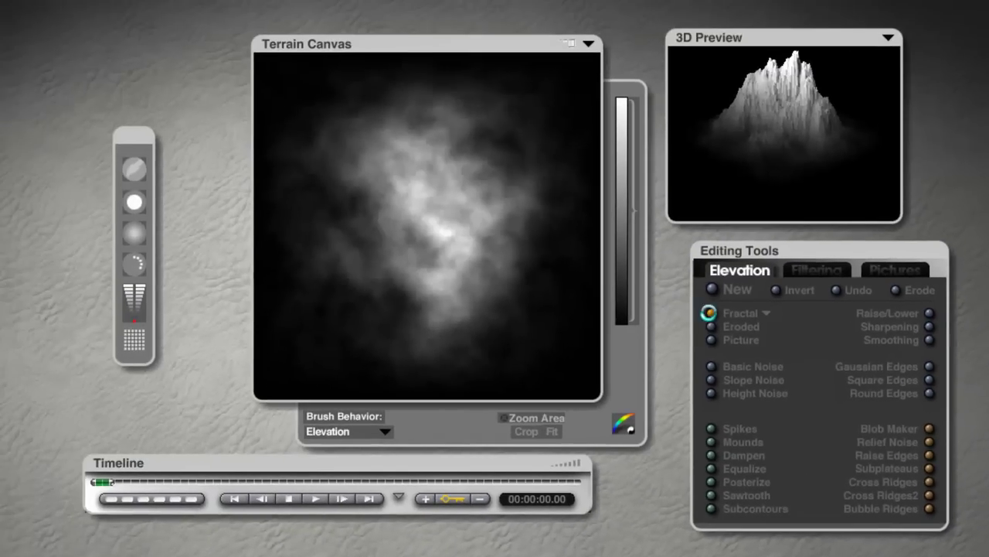
{"action": "left_click", "coordinate": [708, 312]}
{"action": "left_click", "coordinate": [708, 312]}
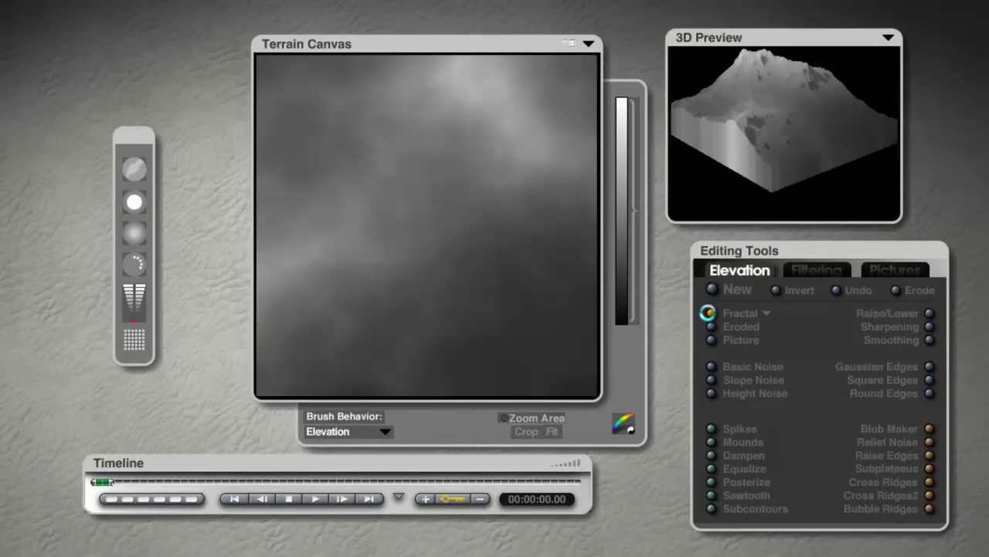
{"action": "left_click", "coordinate": [708, 313]}
{"action": "left_click", "coordinate": [708, 313]}
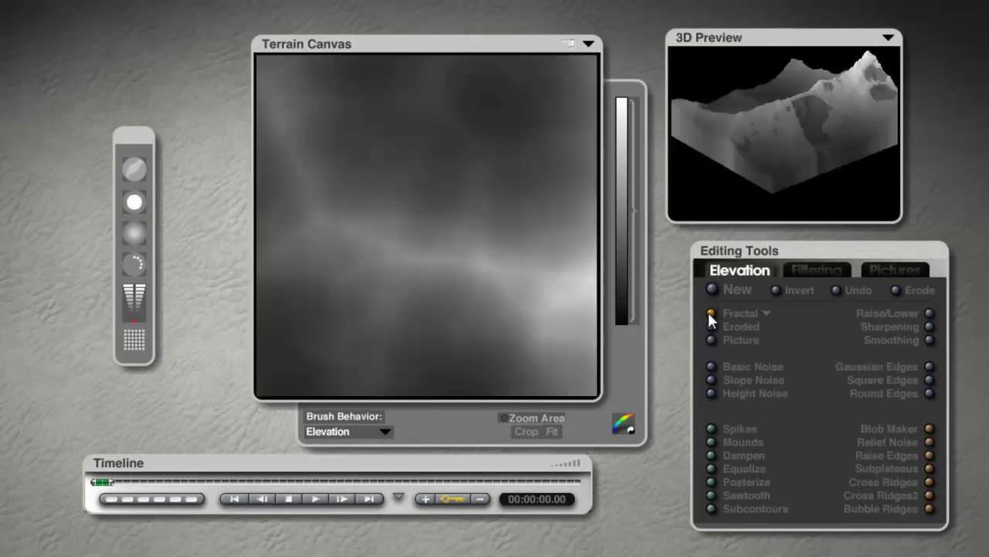
{"action": "left_click", "coordinate": [708, 313]}
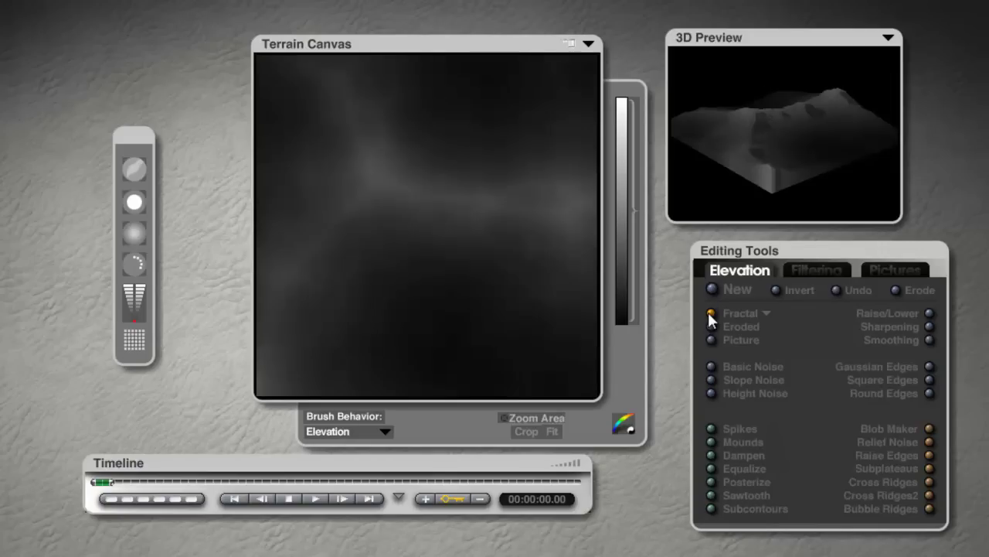
{"action": "left_click", "coordinate": [708, 312]}
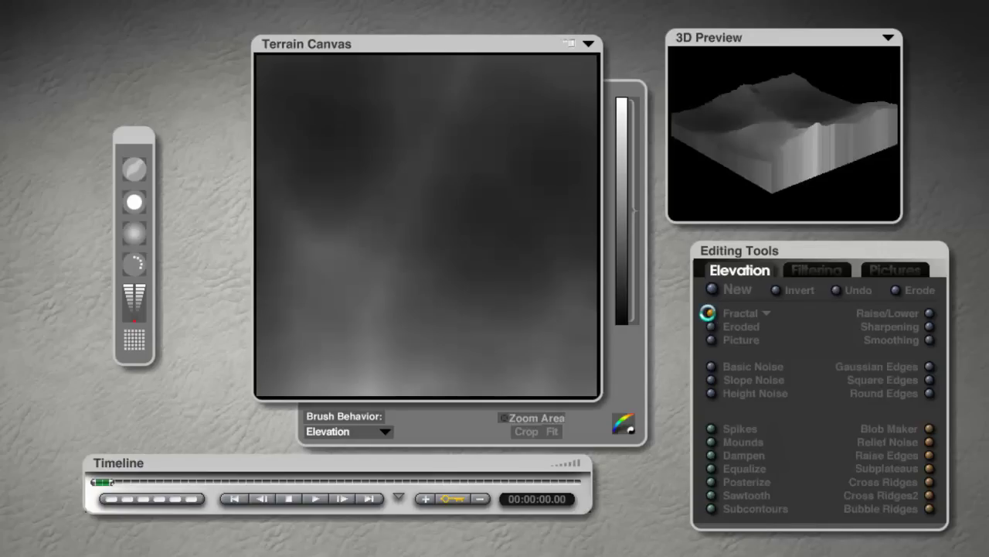
{"action": "left_click", "coordinate": [708, 312]}
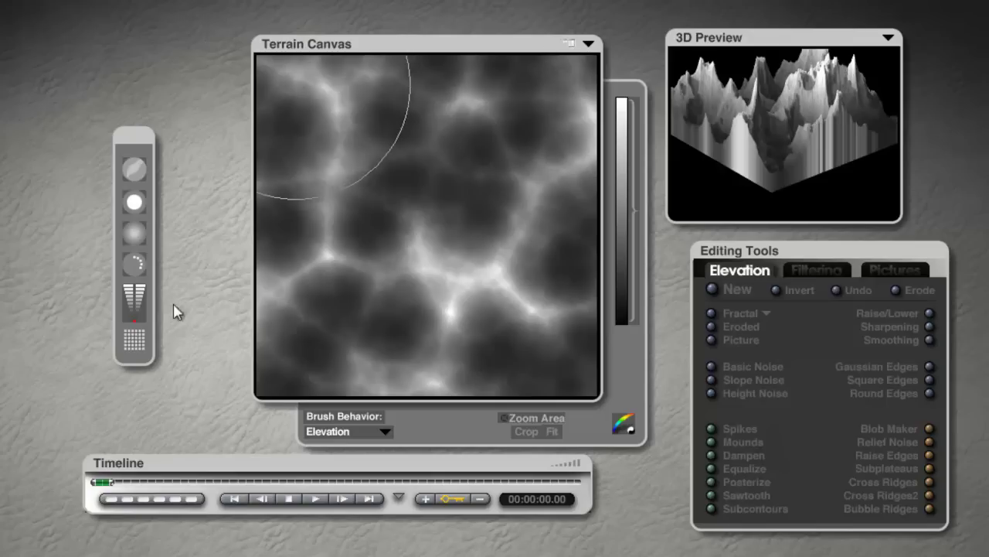
Lower the elevation along the upper part of the terrain canvas with the brush and inspect the 3D preview
{"action": "mouse_move", "coordinate": [282, 64]}
{"action": "left_mouse_down"}
{"action": "mouse_move", "coordinate": [585, 54]}
{"action": "mouse_move", "coordinate": [263, 128]}
{"action": "left_mouse_up"}
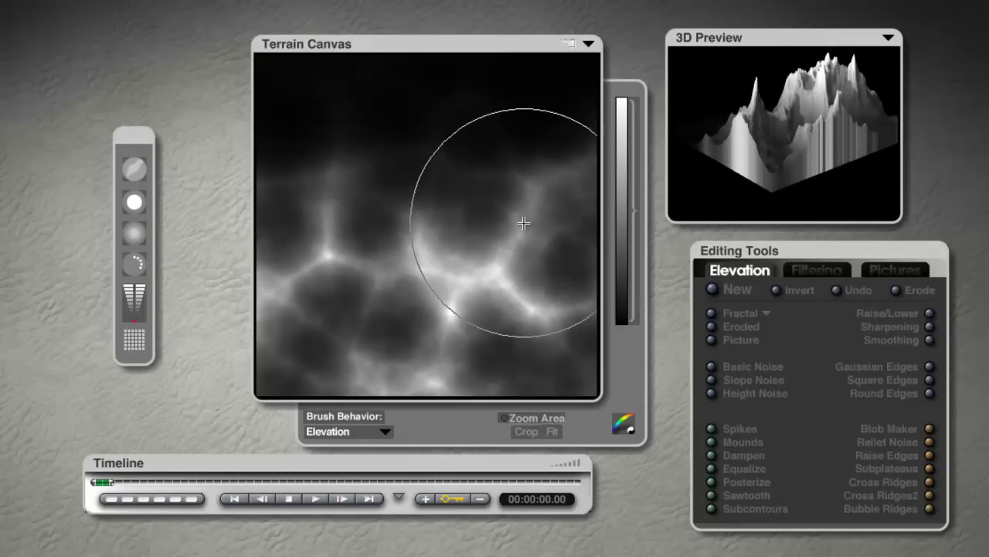
{"action": "left_click_drag", "start_coordinate": [791, 162], "coordinate": [777, 179]}
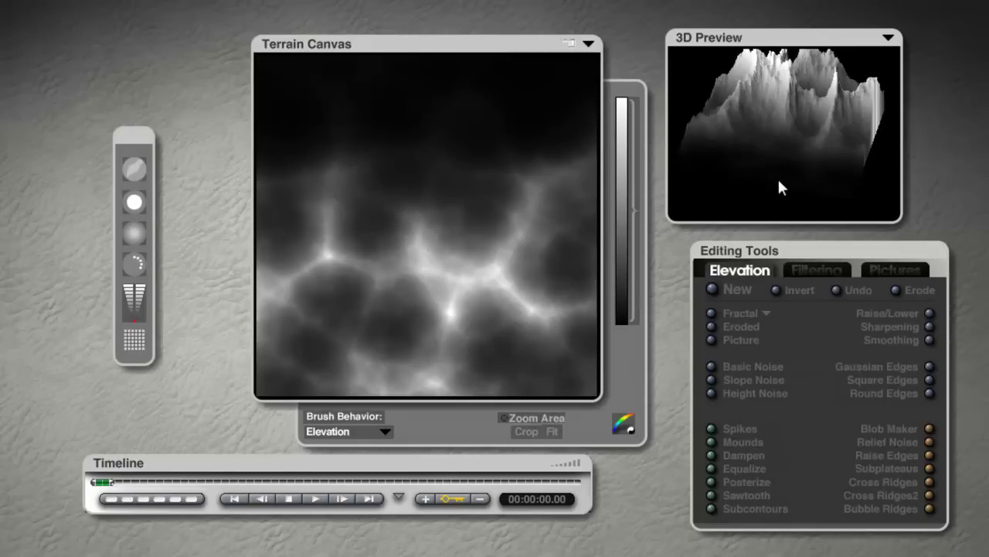
Apply the Eroded effect to the terrain and accept the edits back into the scene
{"action": "left_click_drag", "start_coordinate": [711, 326], "coordinate": [756, 173]}
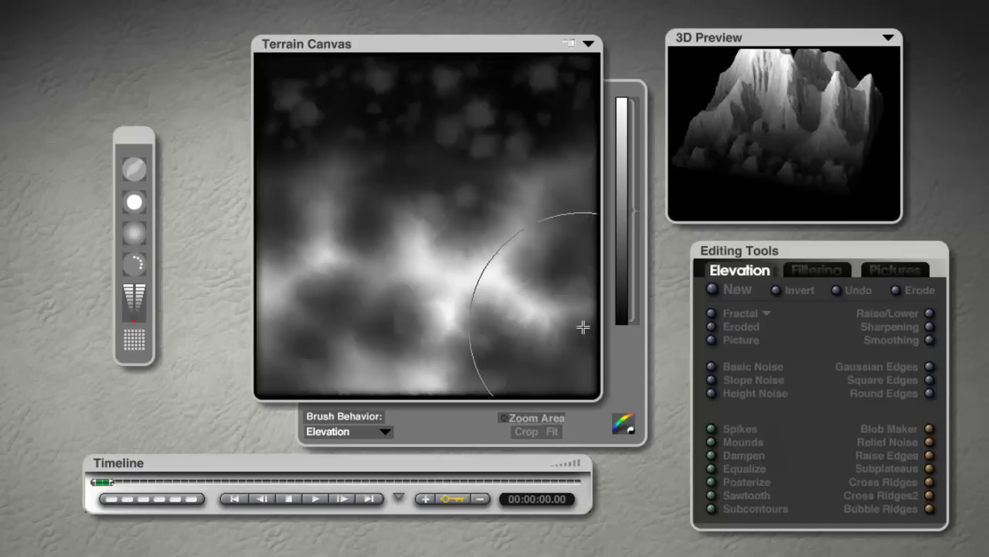
{"action": "left_click_drag", "start_coordinate": [841, 150], "coordinate": [832, 160]}
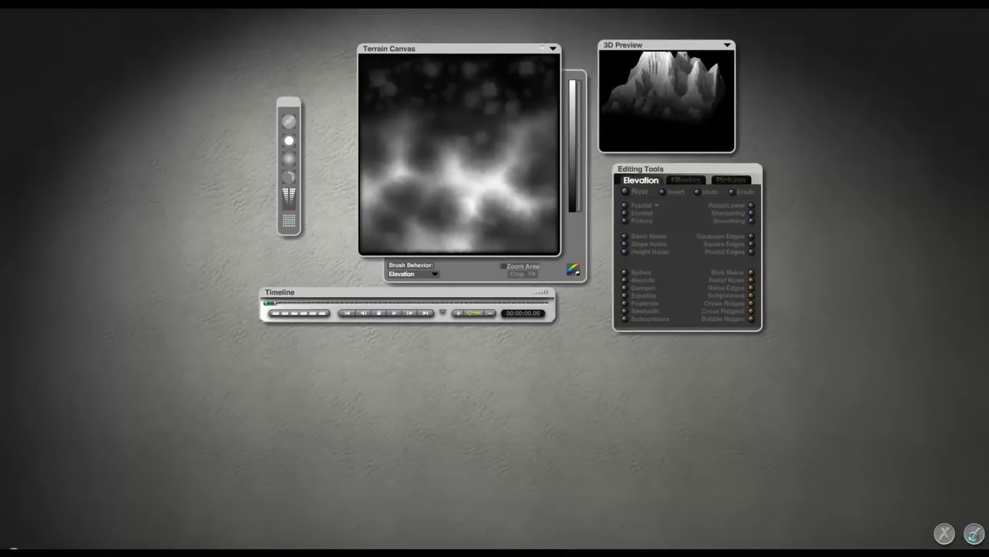
{"action": "left_click", "coordinate": [974, 534]}
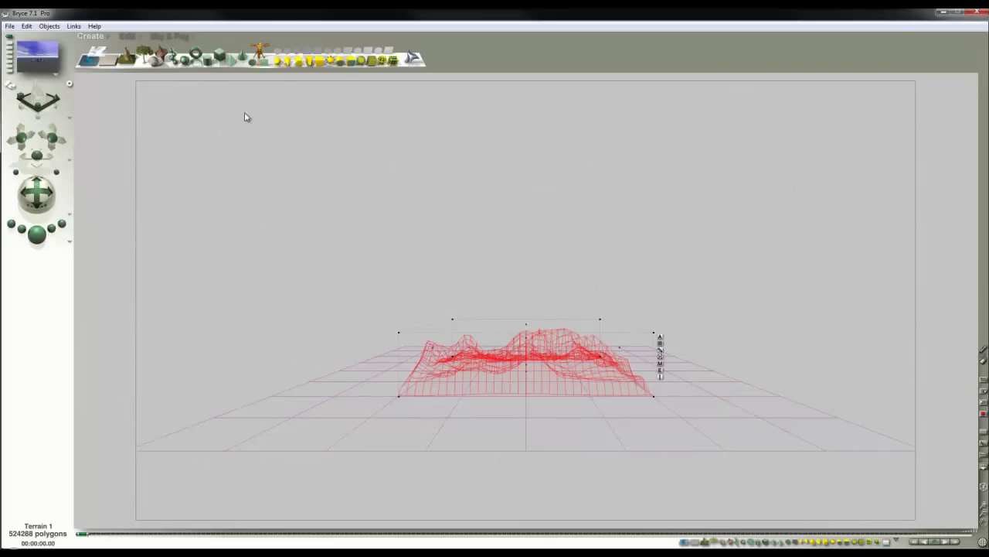
Rotate the terrain about its vertical axis so its low side faces the camera
{"action": "left_click", "coordinate": [127, 35]}
{"action": "left_click_drag", "start_coordinate": [162, 68], "coordinate": [481, 333]}
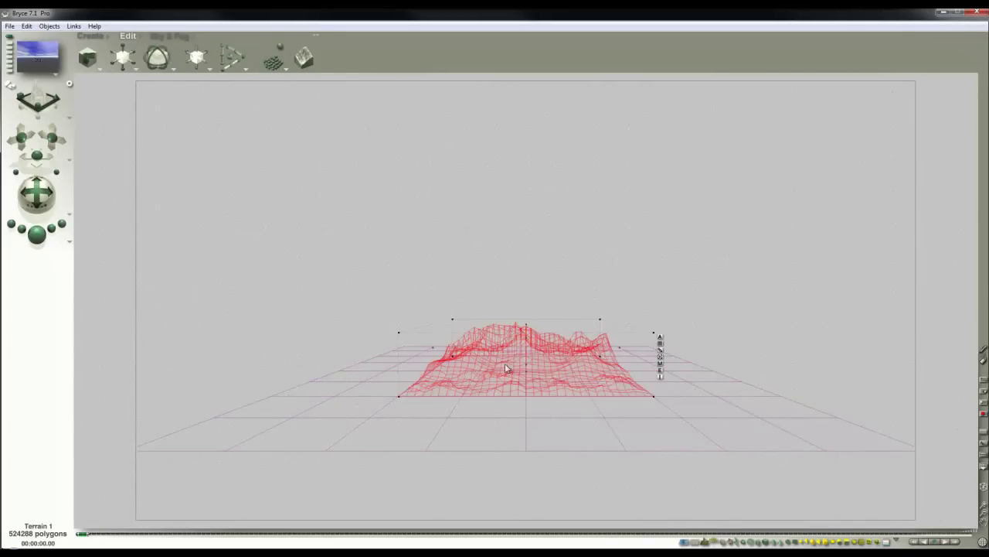
Enlarge the terrain and move it back in front of the camera, then render the scene
{"action": "key", "text": "2"}
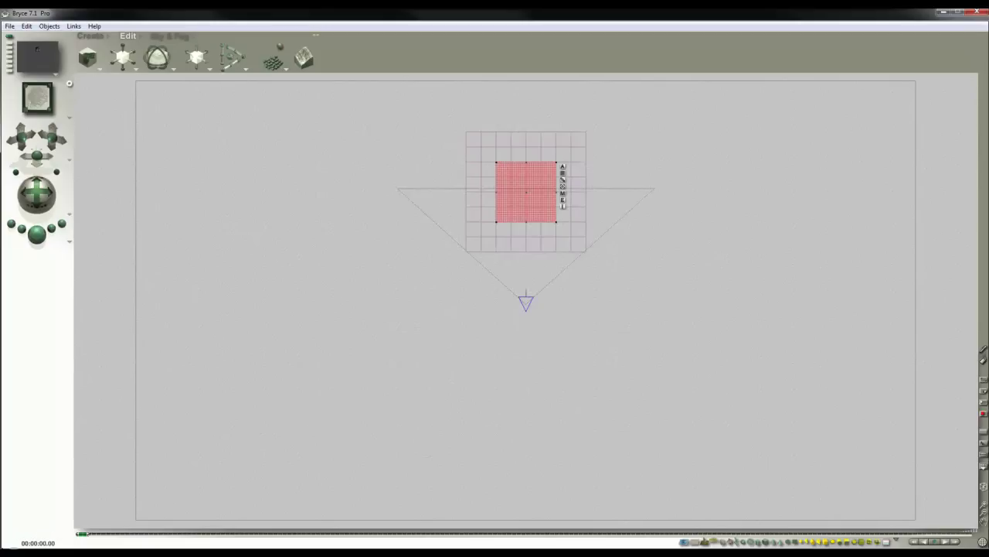
{"action": "left_click", "coordinate": [984, 513]}
{"action": "left_click", "coordinate": [984, 513]}
{"action": "left_click_drag", "start_coordinate": [126, 59], "coordinate": [136, 61]}
{"action": "left_click_drag", "start_coordinate": [199, 56], "coordinate": [196, 43]}
{"action": "key", "text": "1"}
{"action": "key", "text": "4"}
{"action": "key", "text": "1"}
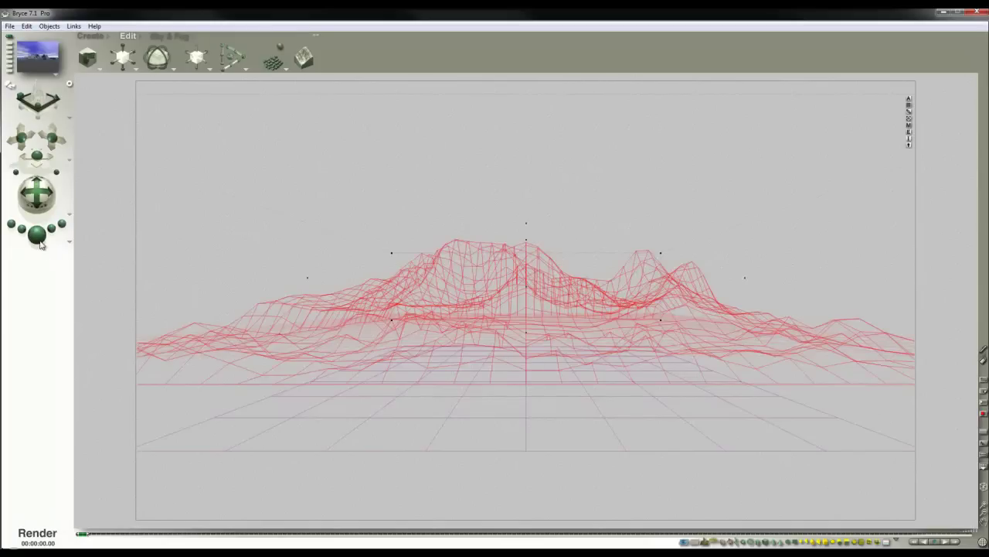
{"action": "left_click", "coordinate": [39, 241]}
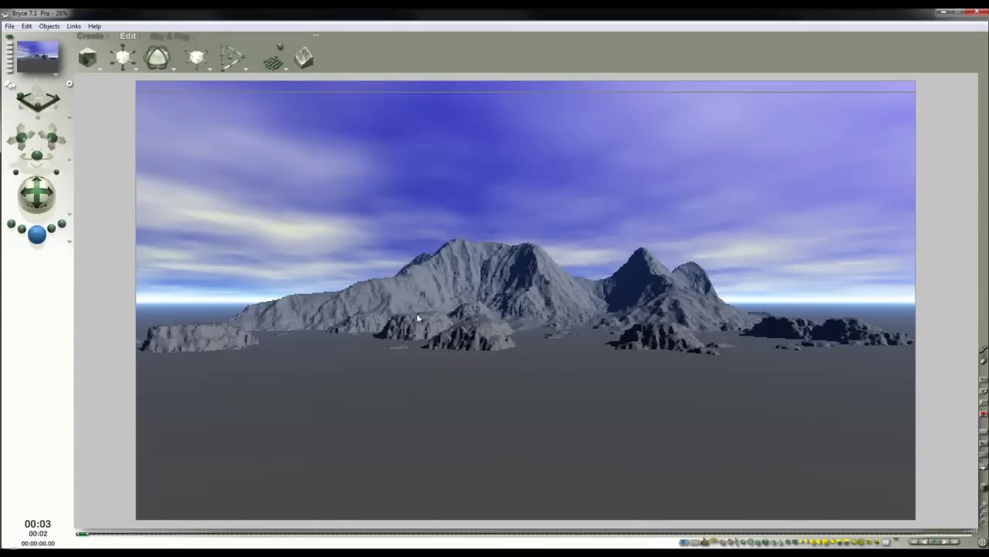
Stretch the terrain vertically to make the mountains taller and render the scene again
{"action": "left_click", "coordinate": [501, 300]}
{"action": "left_click_drag", "start_coordinate": [526, 228], "coordinate": [537, 230]}
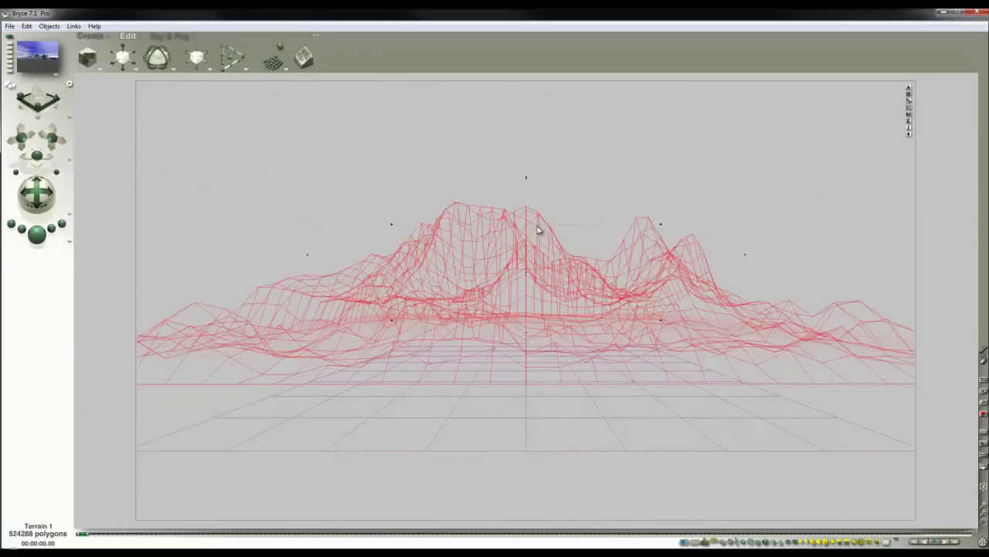
{"action": "left_click", "coordinate": [41, 241]}
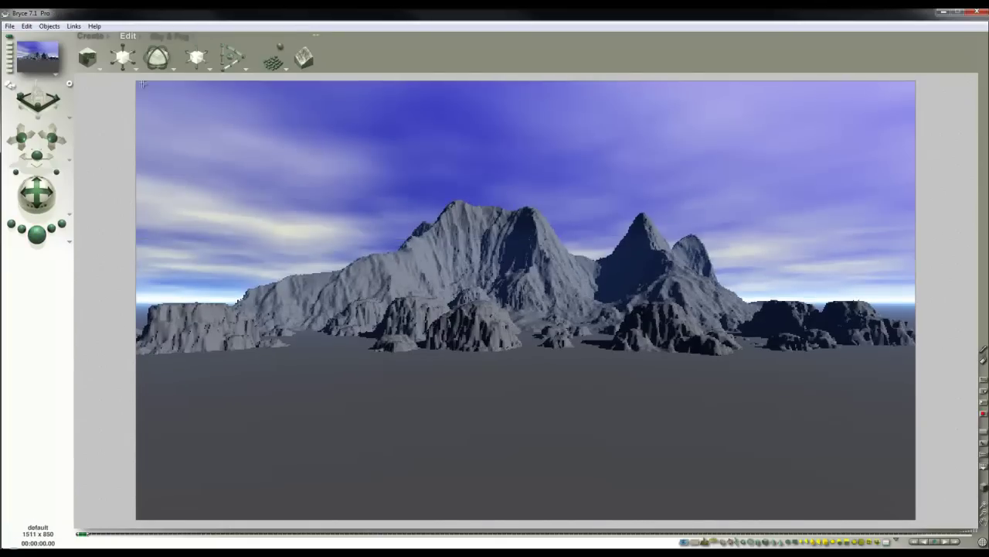
Duplicate the terrain twice, placing one copy behind it on each side, and render the scene
{"action": "key", "text": "3"}
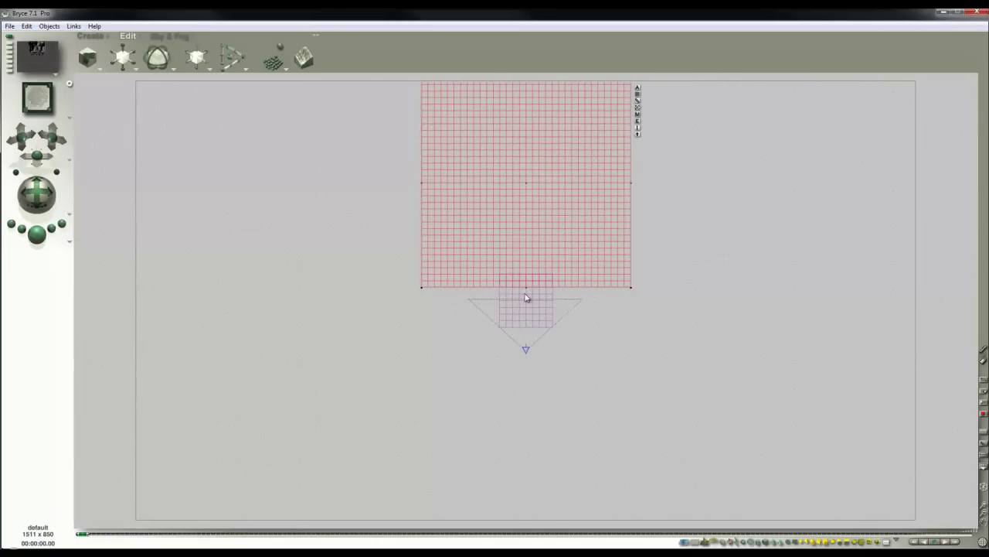
{"action": "left_click", "coordinate": [984, 516]}
{"action": "key", "text": "ctrl+d"}
{"action": "left_click_drag", "start_coordinate": [535, 335], "coordinate": [614, 276]}
{"action": "key", "text": "ctrl+d"}
{"action": "key", "text": "1"}
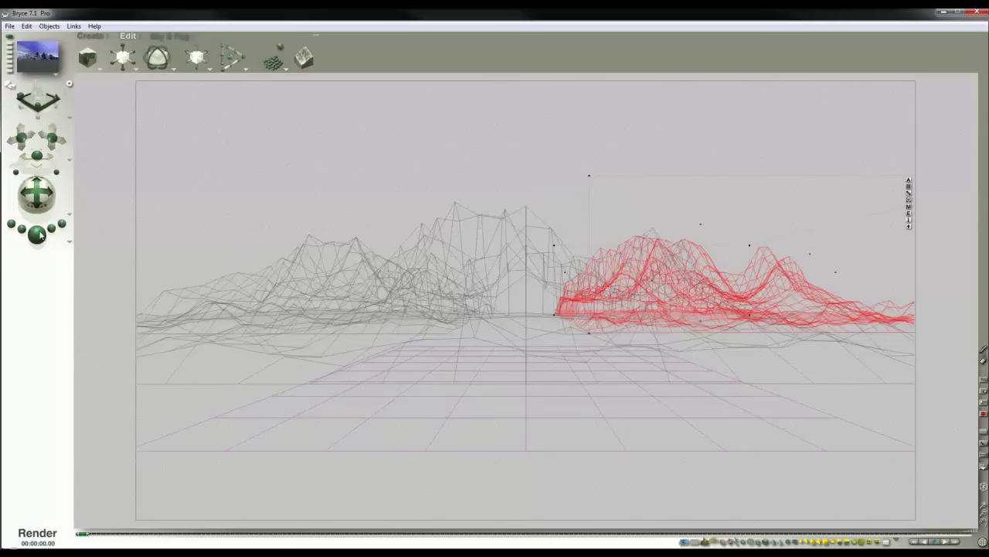
{"action": "key", "text": "ctrl+r"}
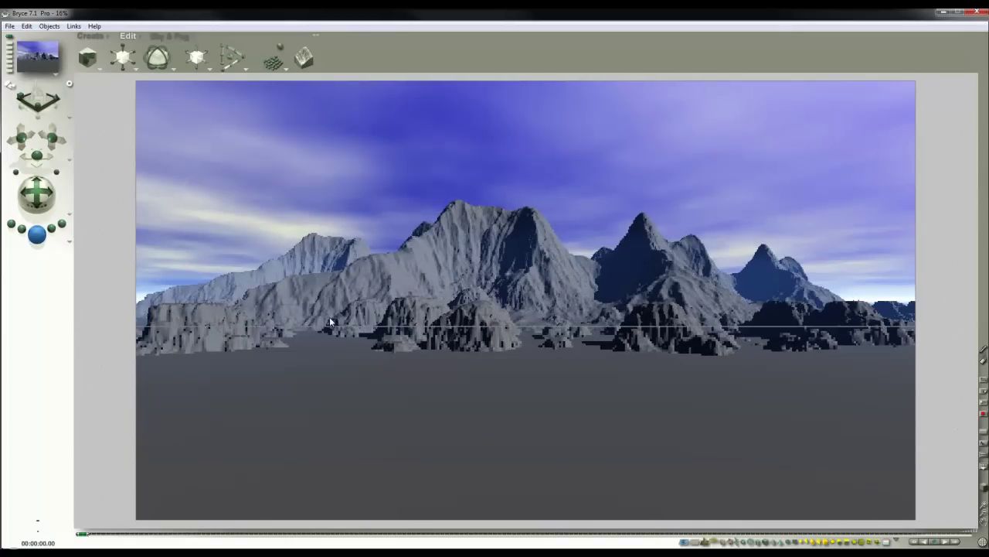
Duplicate the terrain again to add a farther, outer copy on each side, and render the scene
{"action": "left_click", "coordinate": [390, 329]}
{"action": "left_click_drag", "start_coordinate": [616, 278], "coordinate": [691, 237]}
{"action": "key", "text": "ctrl+d"}
{"action": "key", "text": "1"}
{"action": "left_click", "coordinate": [35, 237]}
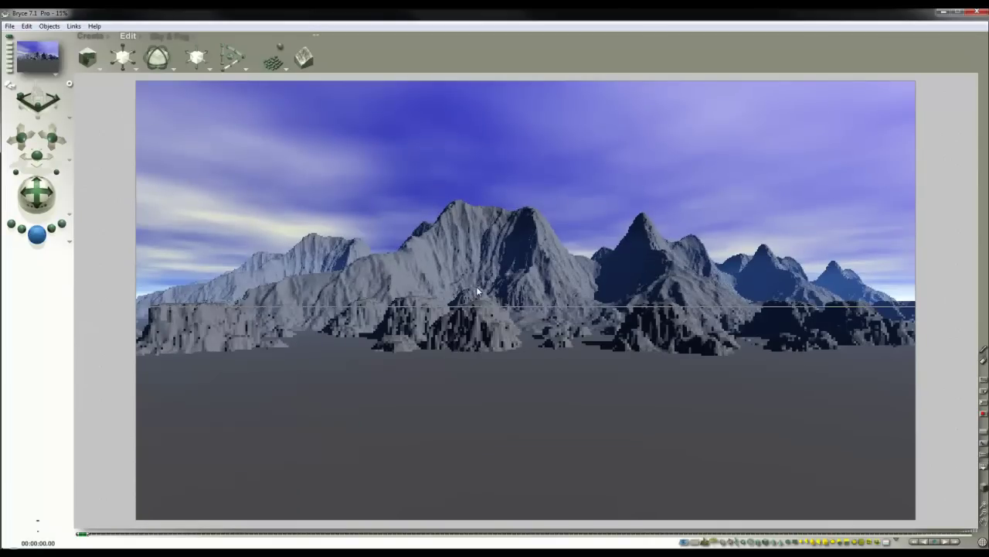
Flip the two outermost terrains along the X axis
{"action": "key", "text": "3"}
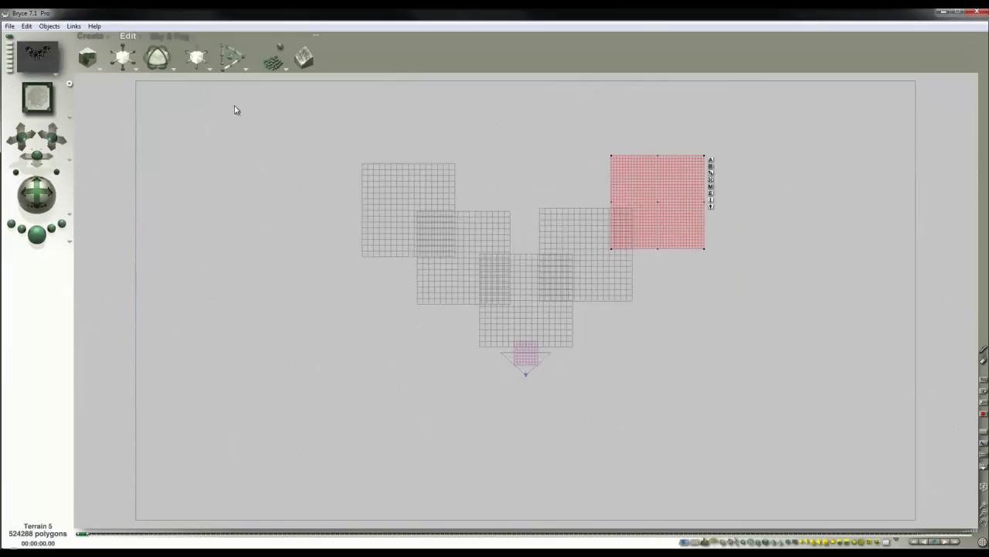
{"action": "left_click", "coordinate": [412, 200], "text": "ctrl+shift"}
{"action": "left_click", "coordinate": [429, 201]}
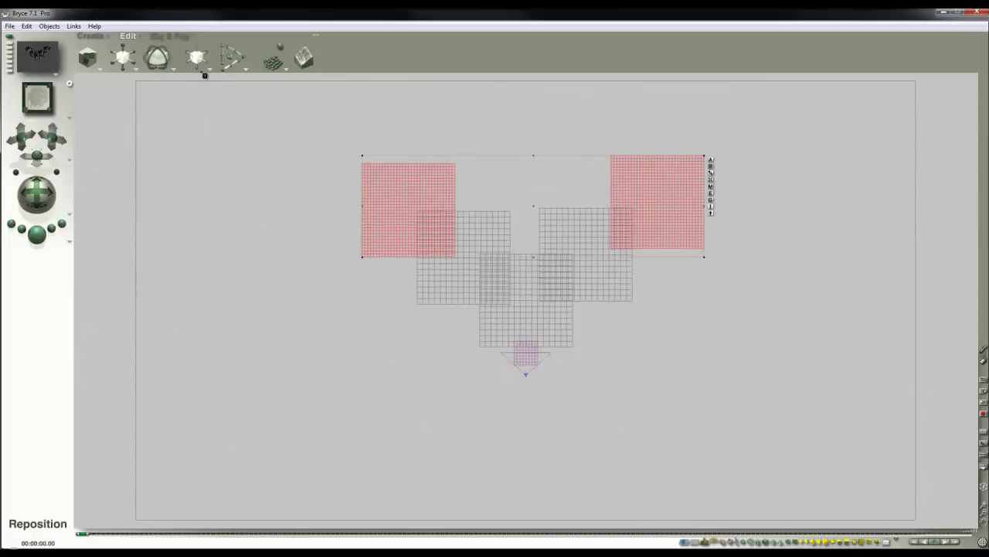
{"action": "left_click", "coordinate": [174, 71]}
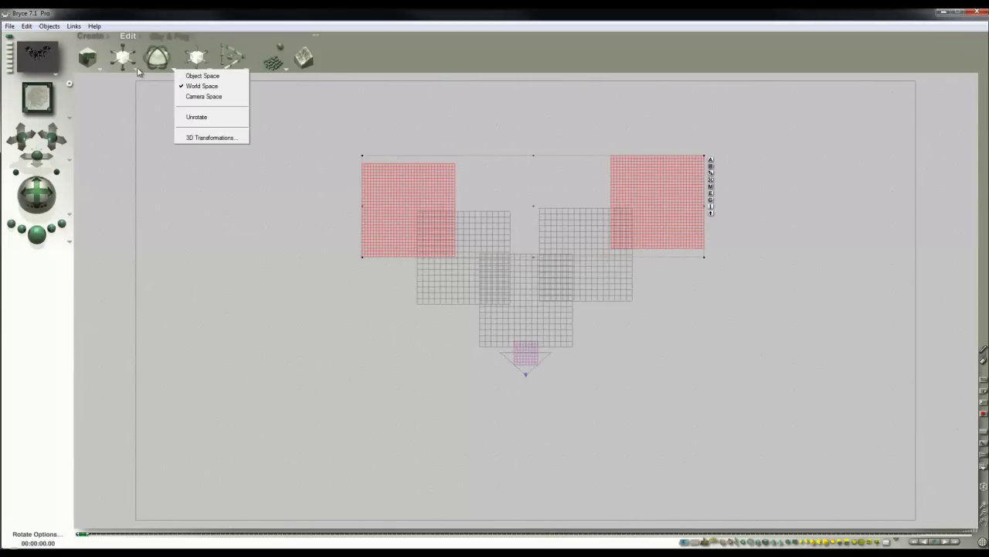
{"action": "left_click", "coordinate": [137, 70]}
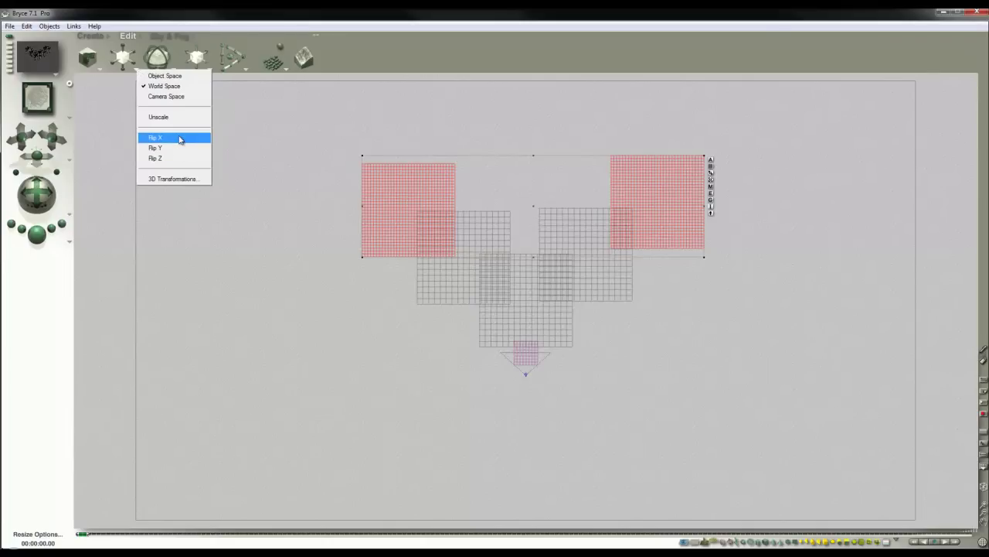
{"action": "left_click", "coordinate": [180, 138]}
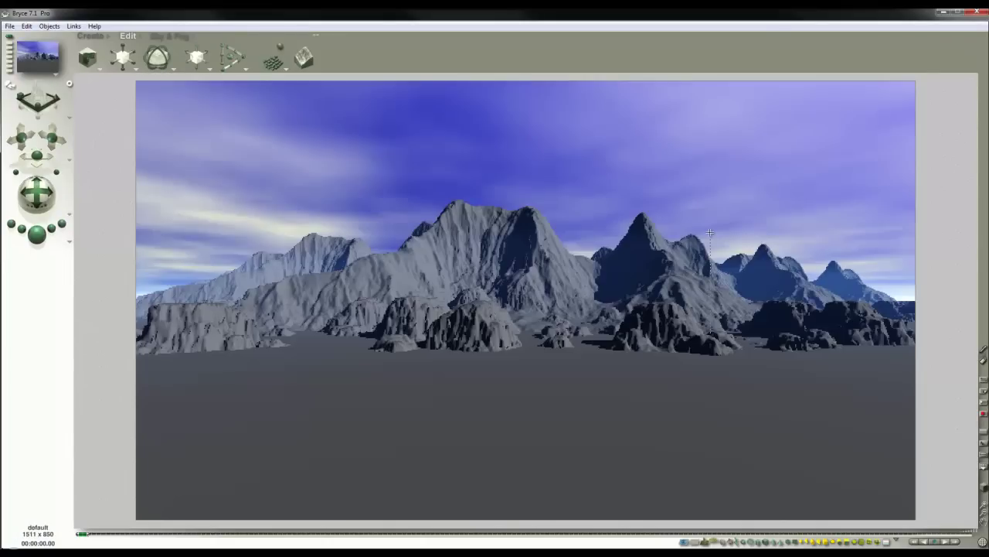
Mark a render region around the mountains on the right, then return to the overhead view
{"action": "left_click_drag", "start_coordinate": [709, 232], "coordinate": [901, 350]}
{"action": "left_click_drag", "start_coordinate": [711, 237], "coordinate": [636, 198]}
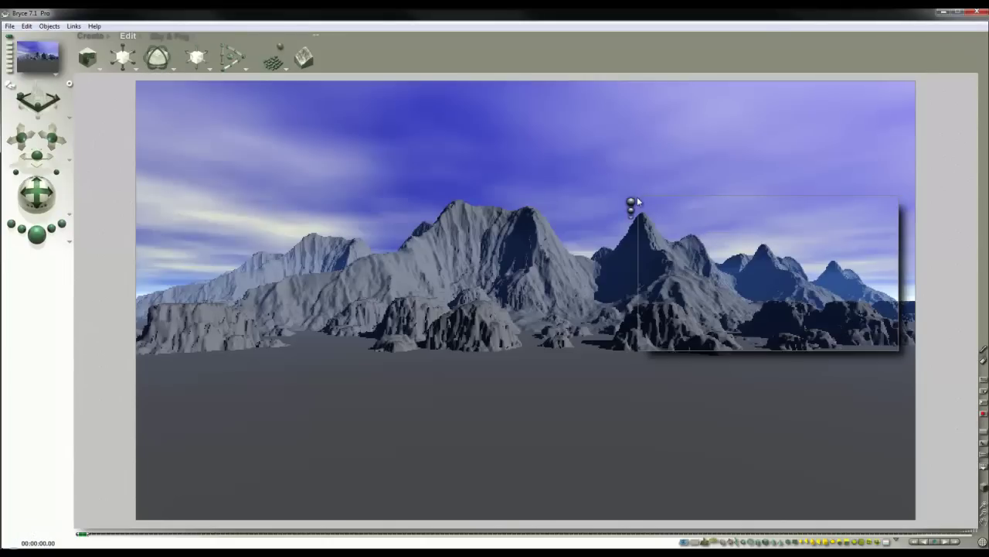
{"action": "key", "text": "3"}
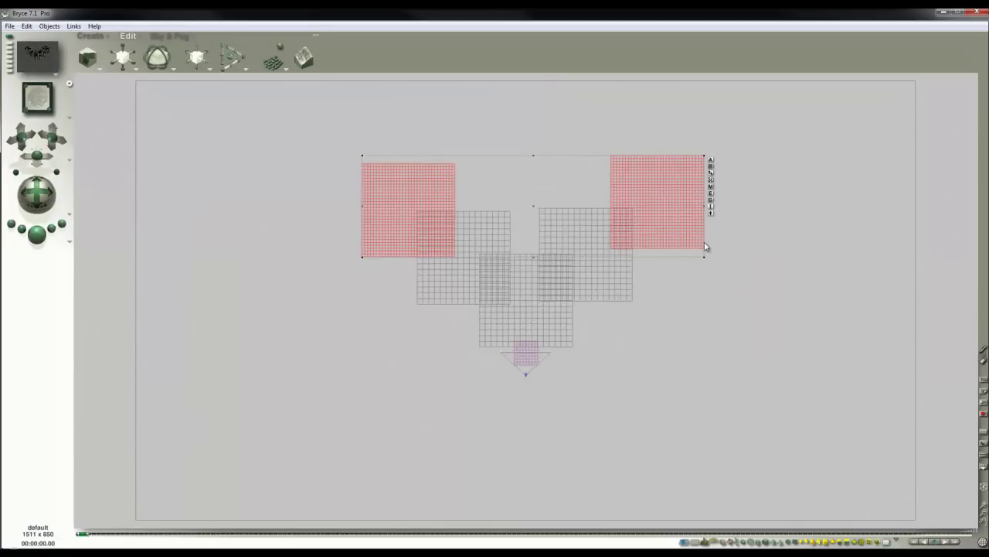
Reposition the two outermost terrains, then return to the camera view and render the scene
{"action": "right_click", "coordinate": [693, 240]}
{"action": "left_click_drag", "start_coordinate": [196, 58], "coordinate": [197, 73]}
{"action": "key", "text": "1"}
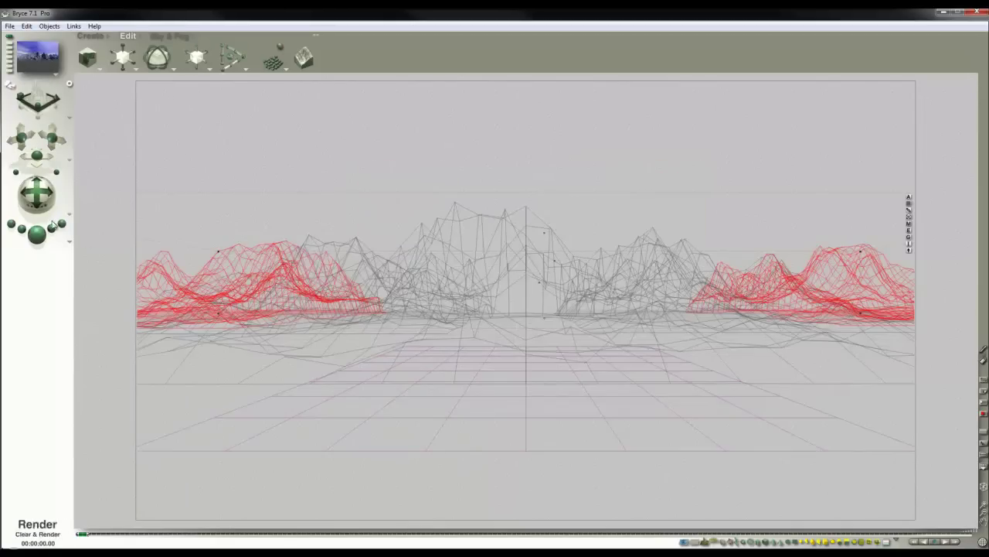
{"action": "key", "text": "ctrl+r"}
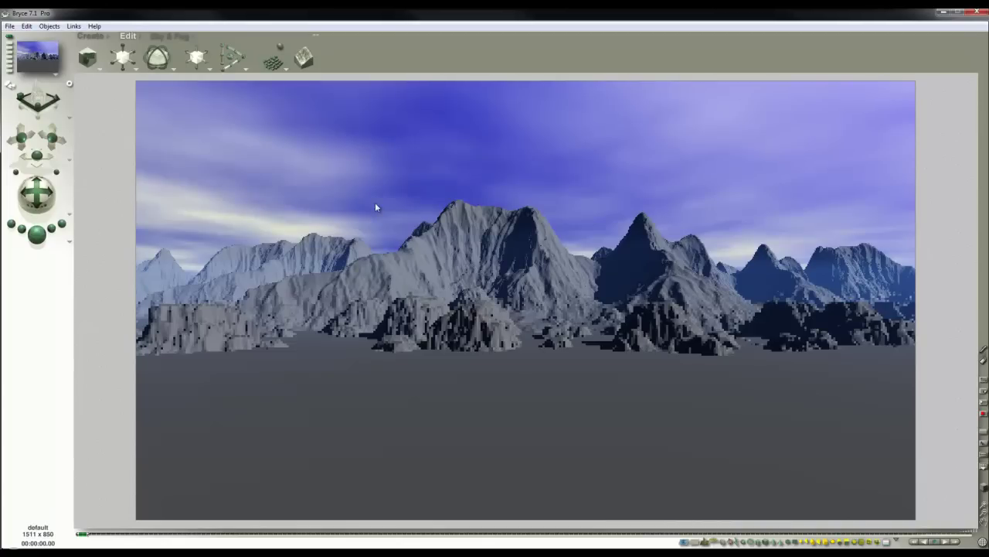
Switch the sky mode to the custom sky with its own set of three colours
{"action": "left_click", "coordinate": [170, 35]}
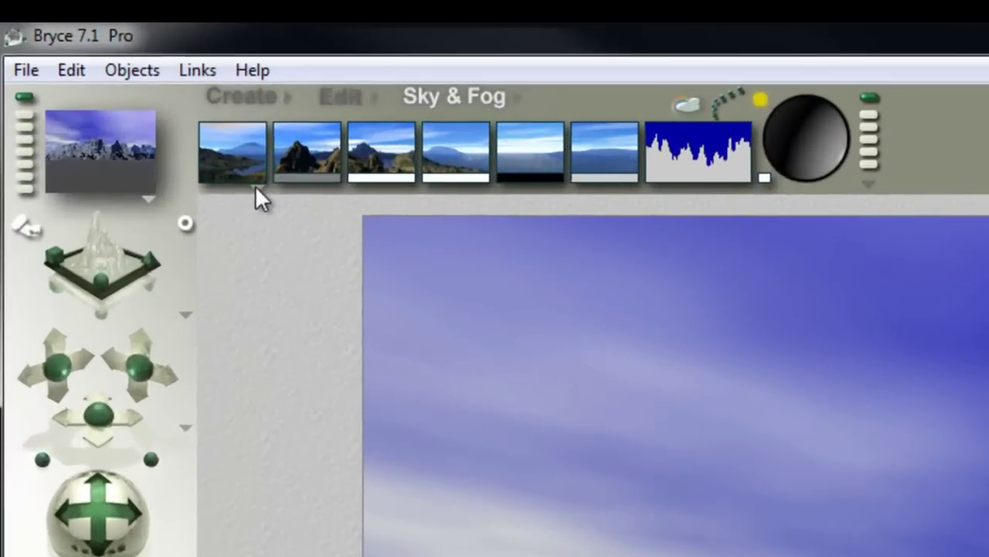
{"action": "left_click", "coordinate": [96, 70]}
{"action": "left_click", "coordinate": [278, 224]}
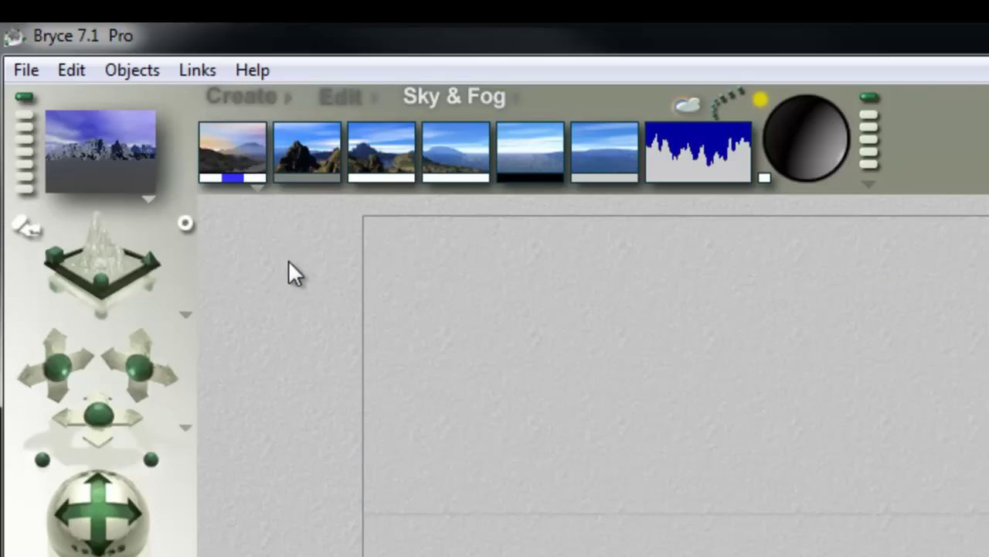
Set the custom sky's middle colour to a muted blue and its third colour to orange-red
{"action": "left_click", "coordinate": [229, 181]}
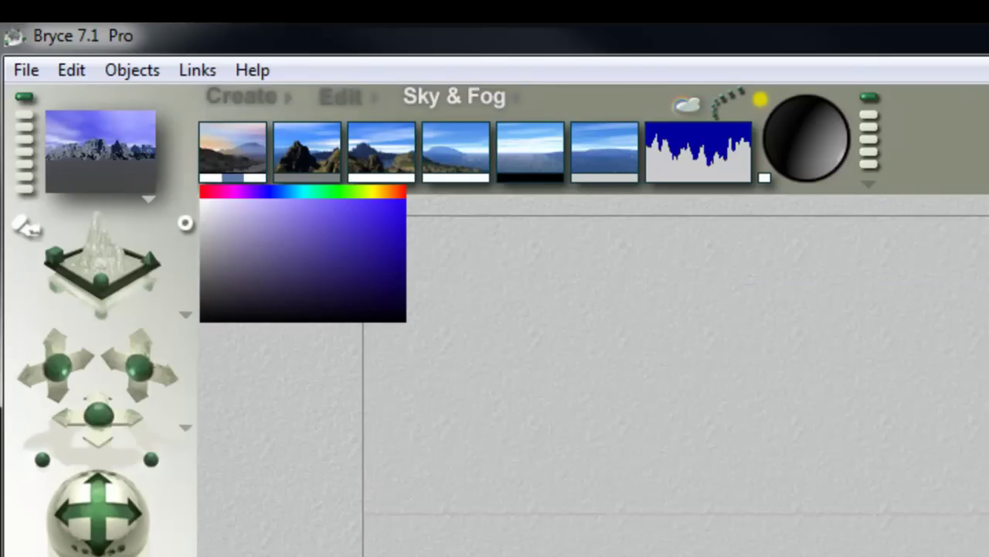
{"action": "left_click", "coordinate": [294, 241]}
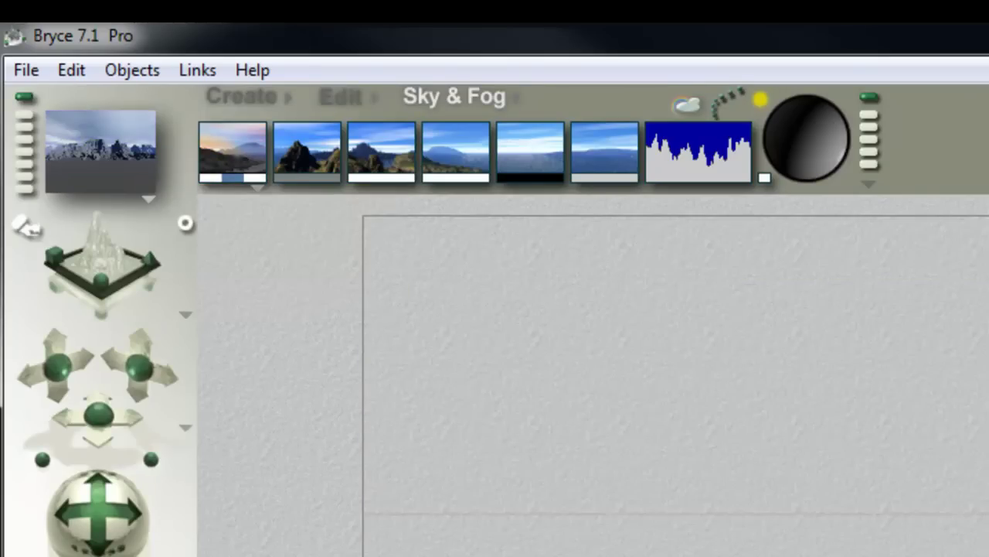
{"action": "left_click", "coordinate": [257, 176]}
{"action": "left_click", "coordinate": [407, 179]}
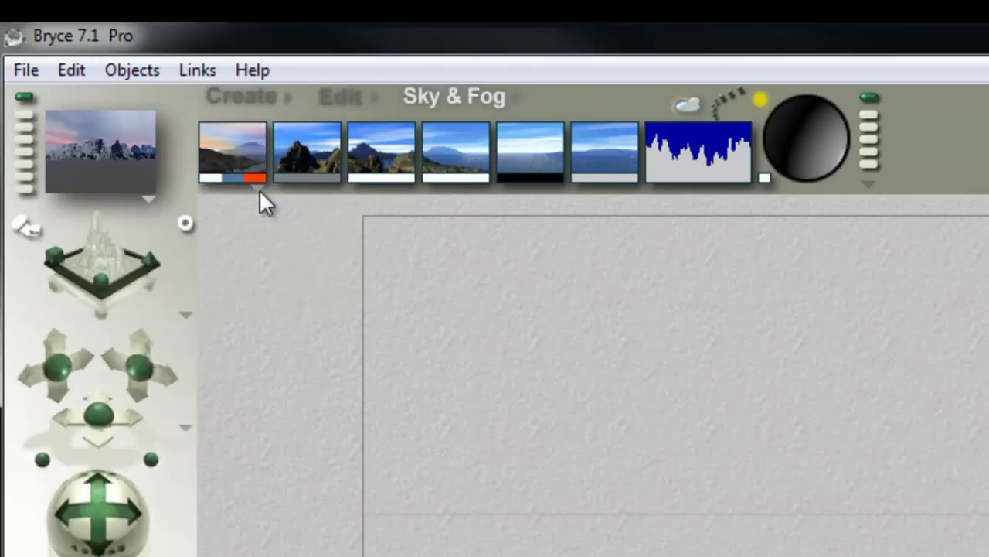
Turn off the clouds and set the haze colour to a light tan
{"action": "left_click", "coordinate": [486, 177], "text": "alt"}
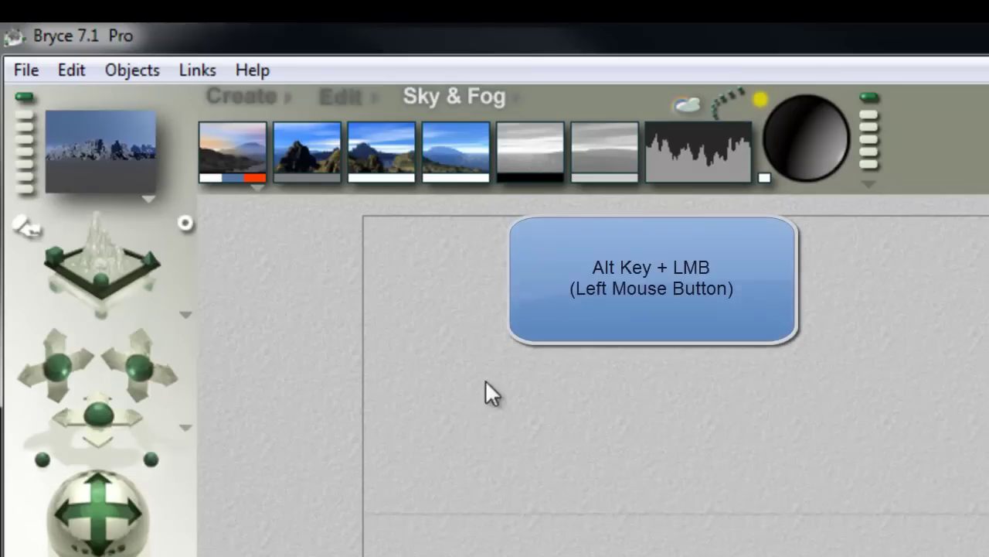
{"action": "left_click", "coordinate": [456, 179]}
{"action": "left_click", "coordinate": [473, 179]}
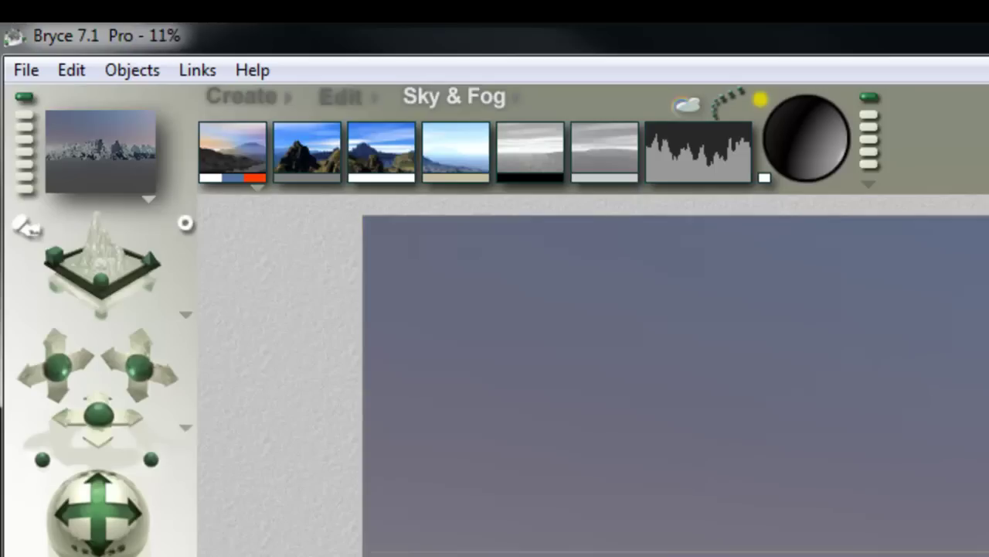
Set the haze thickness to 4 in the Sky Lab's atmosphere settings
{"action": "left_click_drag", "start_coordinate": [454, 160], "coordinate": [677, 136]}
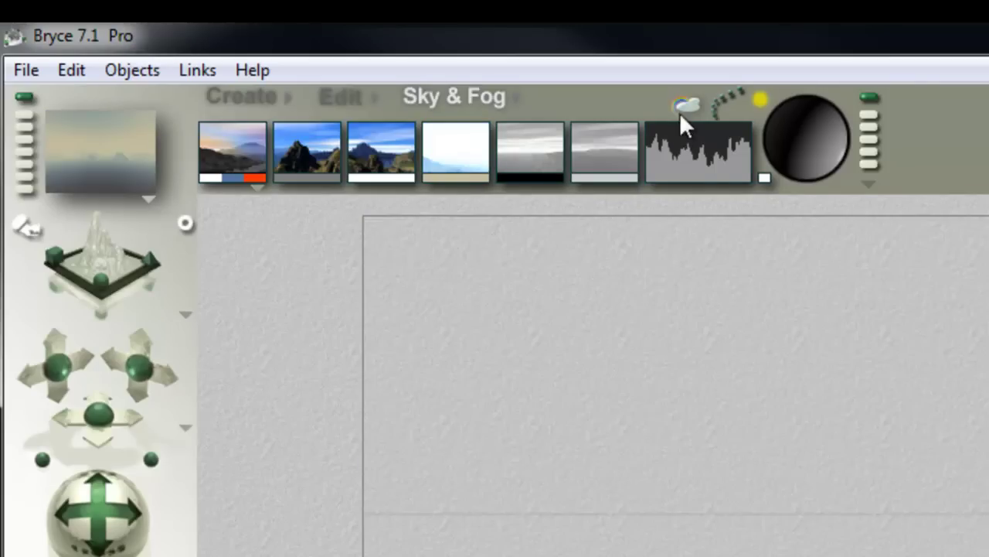
{"action": "left_click", "coordinate": [681, 110]}
{"action": "left_click", "coordinate": [638, 72]}
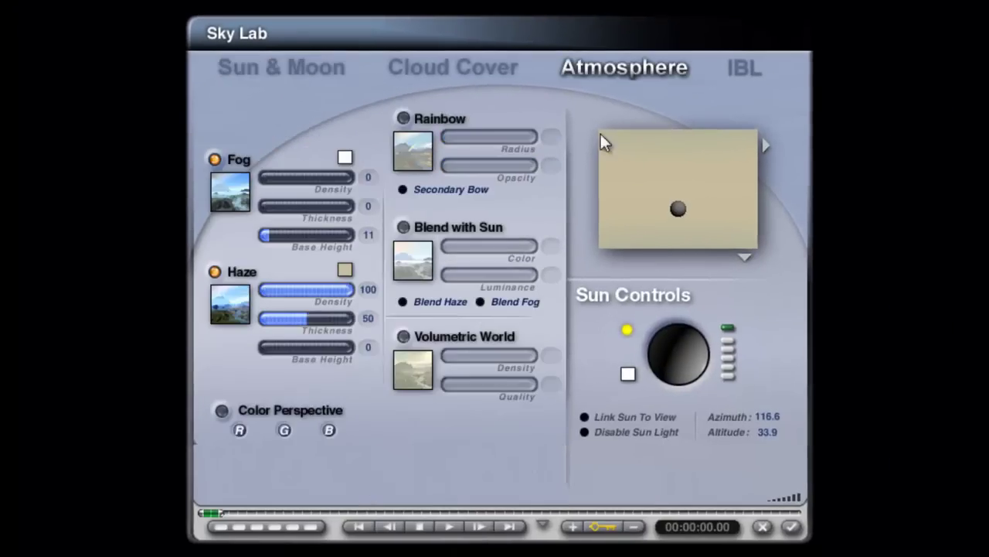
{"action": "left_click_drag", "start_coordinate": [309, 318], "coordinate": [261, 318]}
{"action": "left_click", "coordinate": [746, 255]}
{"action": "left_click", "coordinate": [765, 266]}
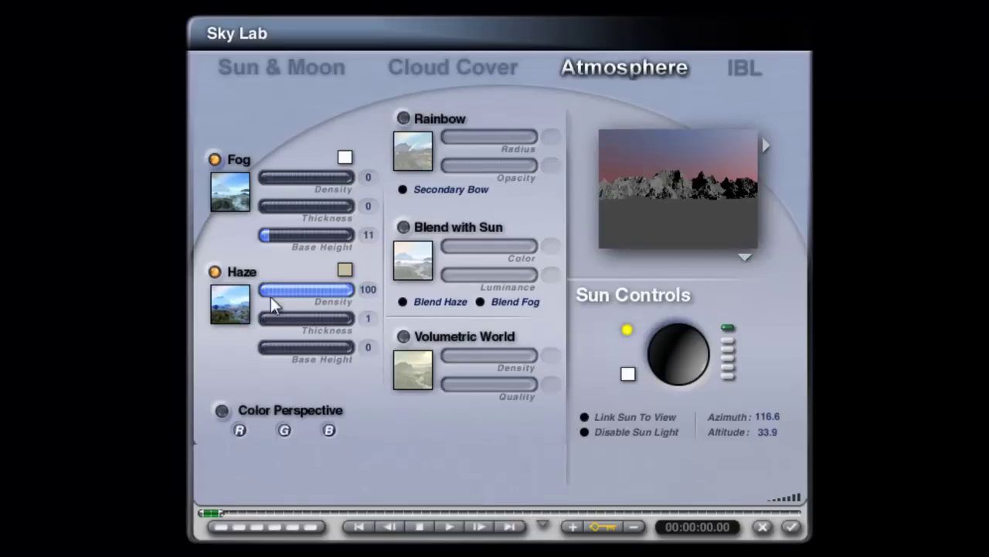
{"action": "left_click_drag", "start_coordinate": [264, 319], "coordinate": [263, 319]}
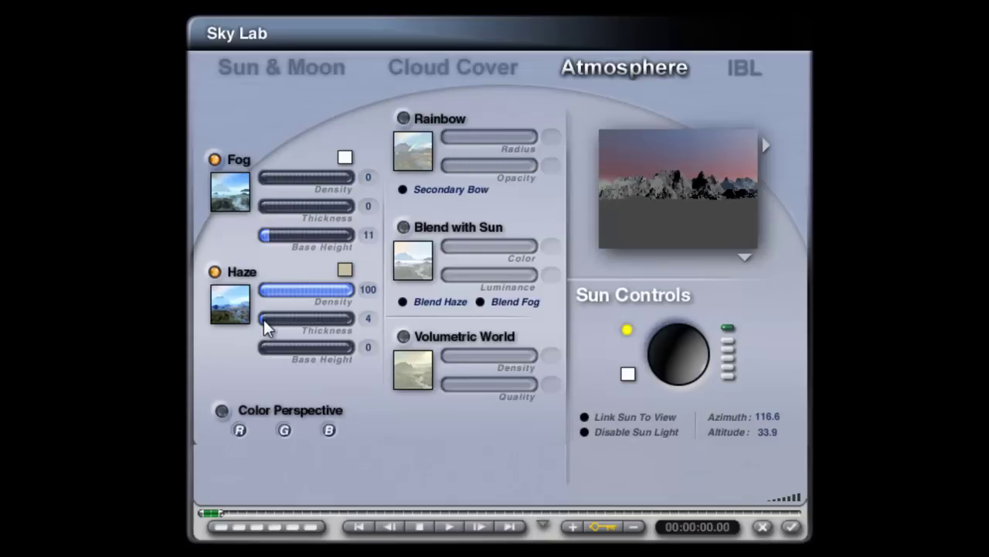
Hide the sun and moon in the Sky Lab's sun and moon settings
{"action": "left_click", "coordinate": [750, 65]}
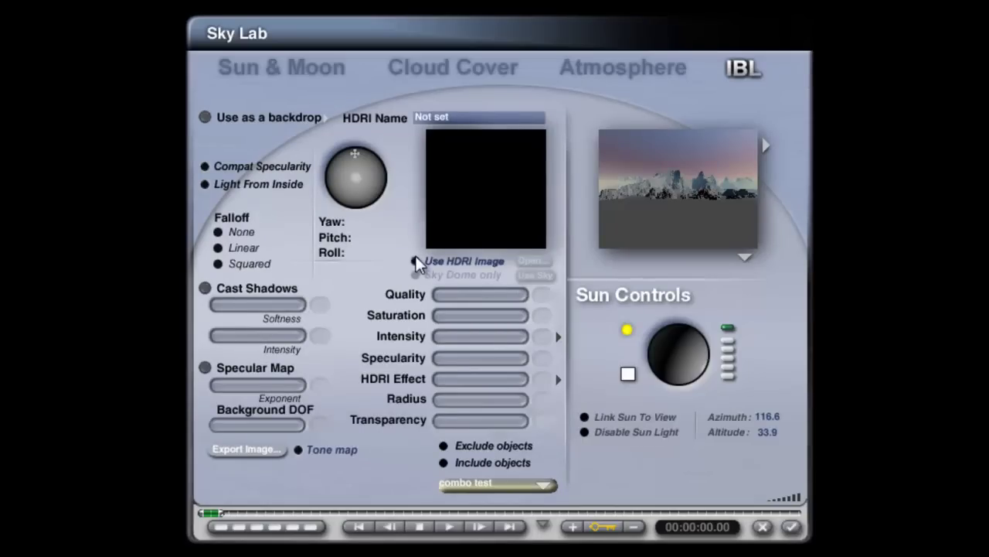
{"action": "left_click", "coordinate": [335, 67]}
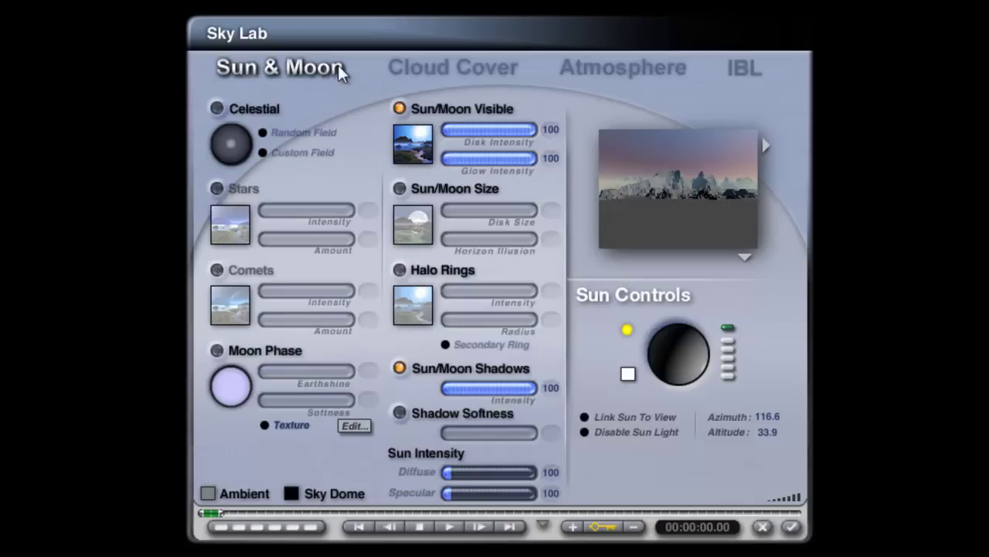
{"action": "left_click", "coordinate": [409, 107]}
Enable the HDRI image, fill it from the current sky, and disable the sun light
{"action": "left_click", "coordinate": [735, 68]}
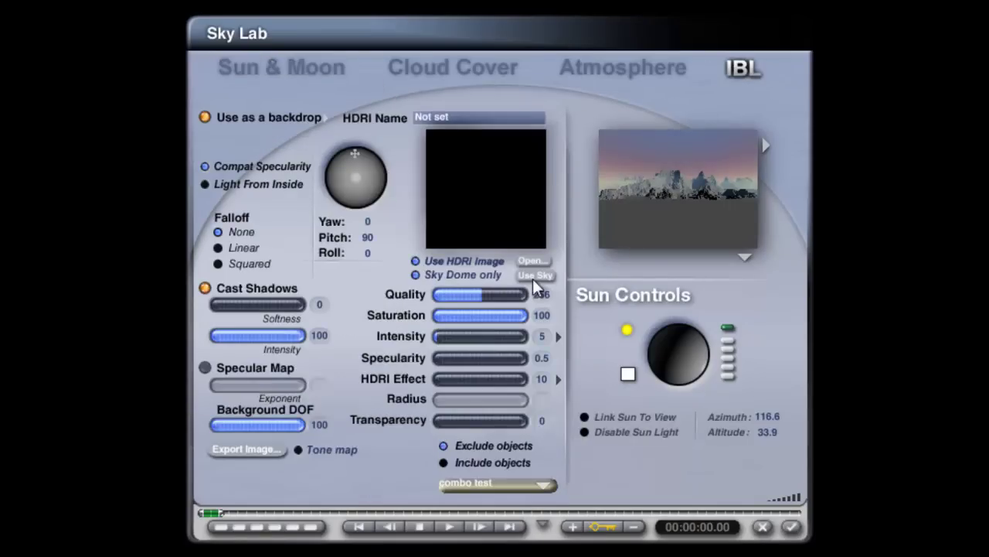
{"action": "left_click", "coordinate": [534, 276]}
{"action": "left_click", "coordinate": [622, 334]}
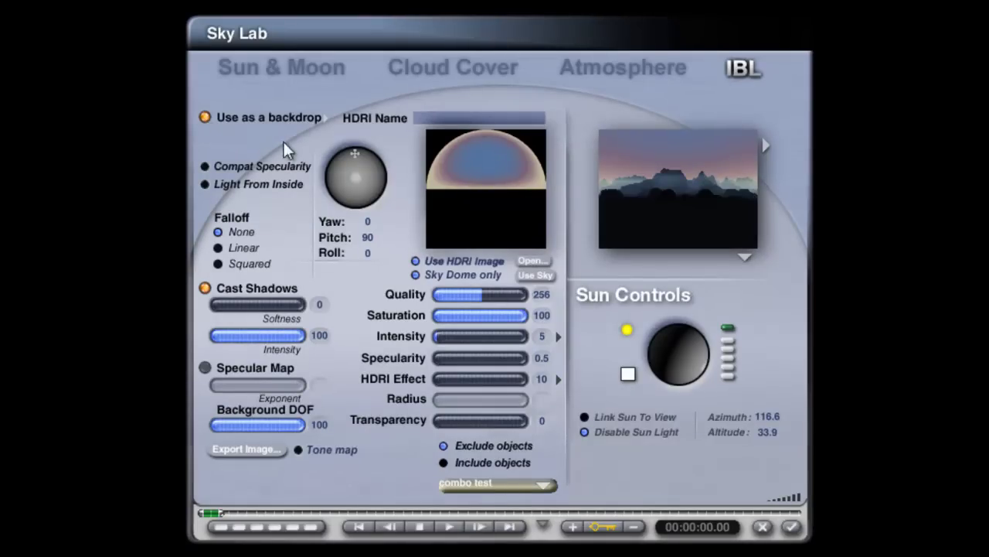
Change the backdrop option, set Specularity and HDRI Effect to 0 and Quality to 16, and accept the image-based lighting settings
{"action": "left_click", "coordinate": [325, 118]}
{"action": "left_click", "coordinate": [375, 174]}
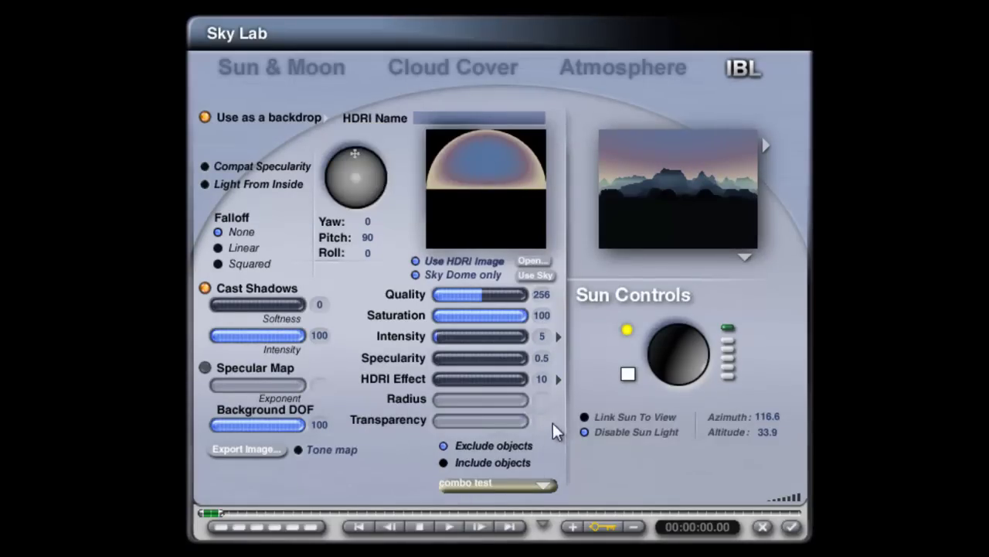
{"action": "type", "text": "0"}
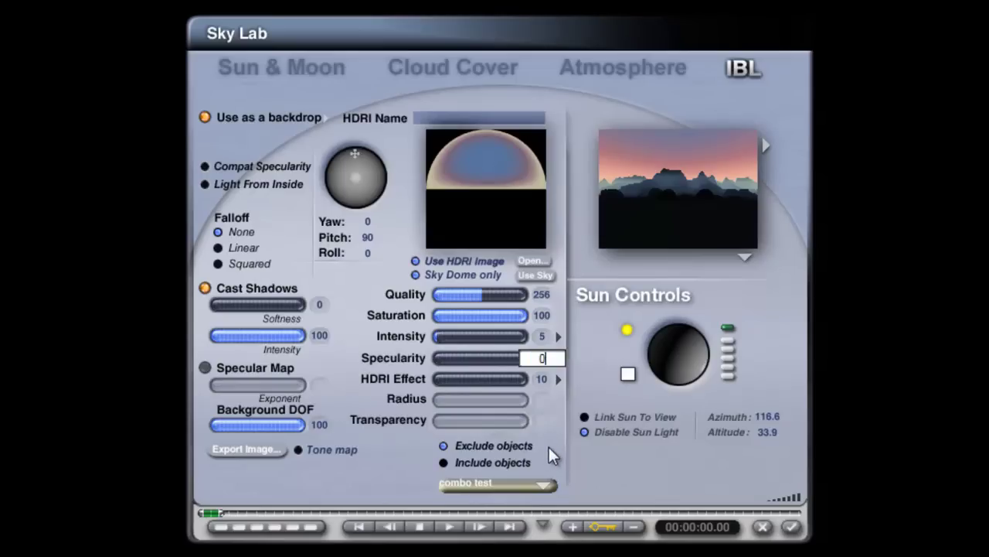
{"action": "left_click", "coordinate": [542, 380]}
{"action": "type", "text": "0"}
{"action": "key", "text": "Return"}
{"action": "left_click_drag", "start_coordinate": [520, 301], "coordinate": [484, 300]}
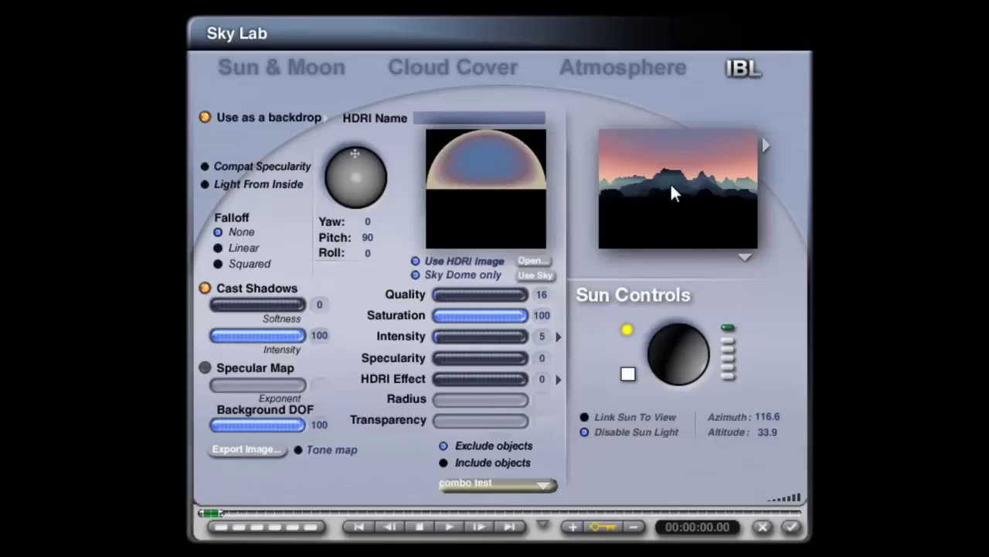
{"action": "left_click", "coordinate": [792, 528]}
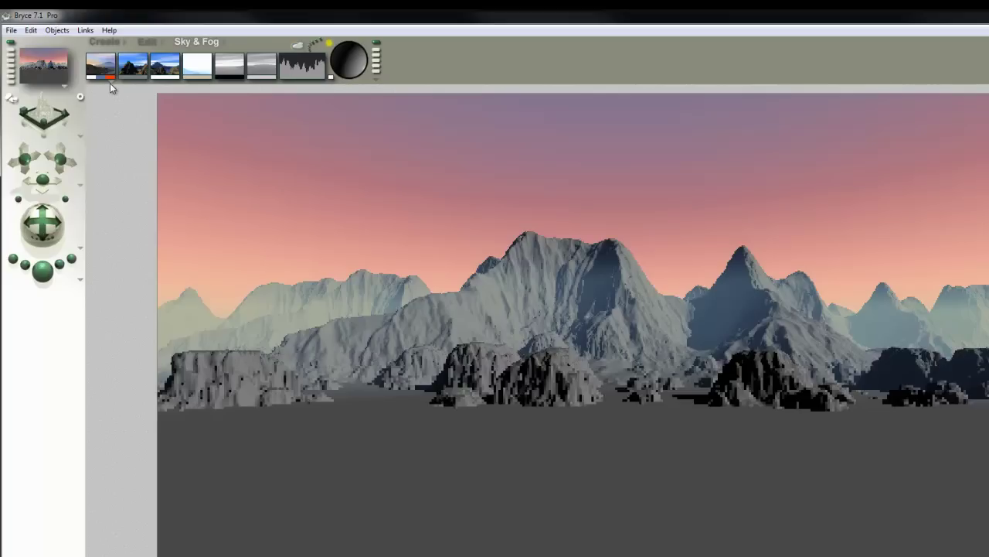
Turn off the haze and render the scene
{"action": "left_click", "coordinate": [199, 69], "text": "alt"}
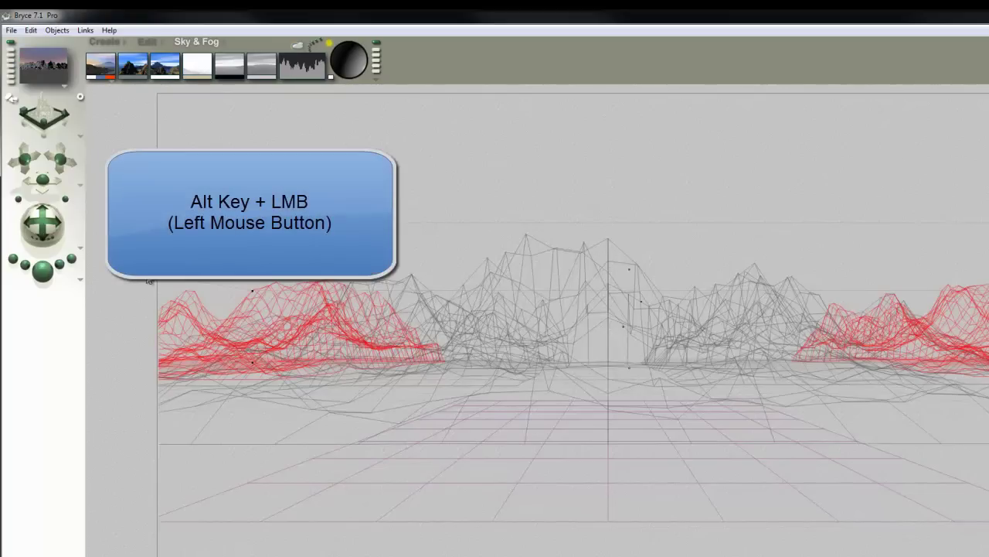
{"action": "left_click", "coordinate": [43, 270]}
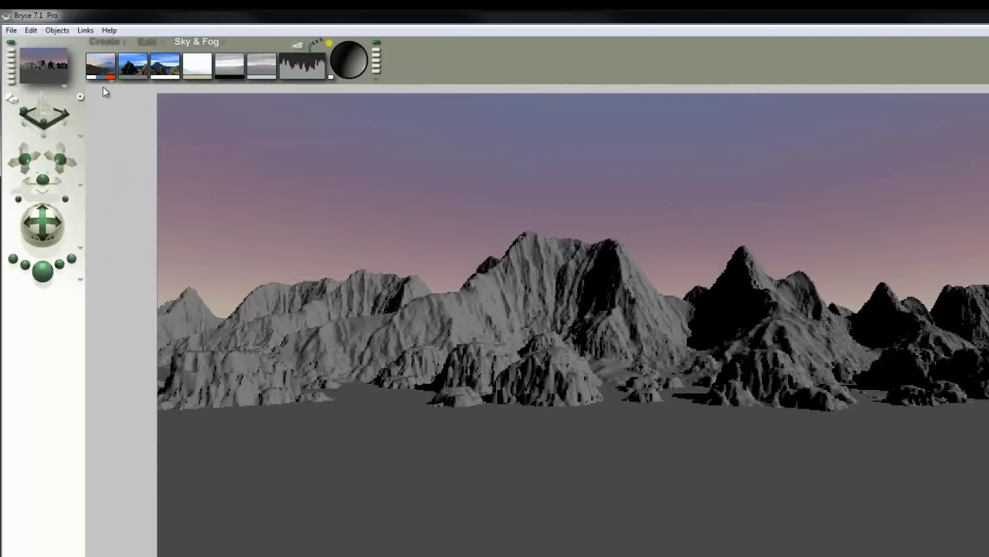
Choose another option for the HDRI backdrop in the Sky Lab, accept it, and render the scene
{"action": "left_click", "coordinate": [302, 44]}
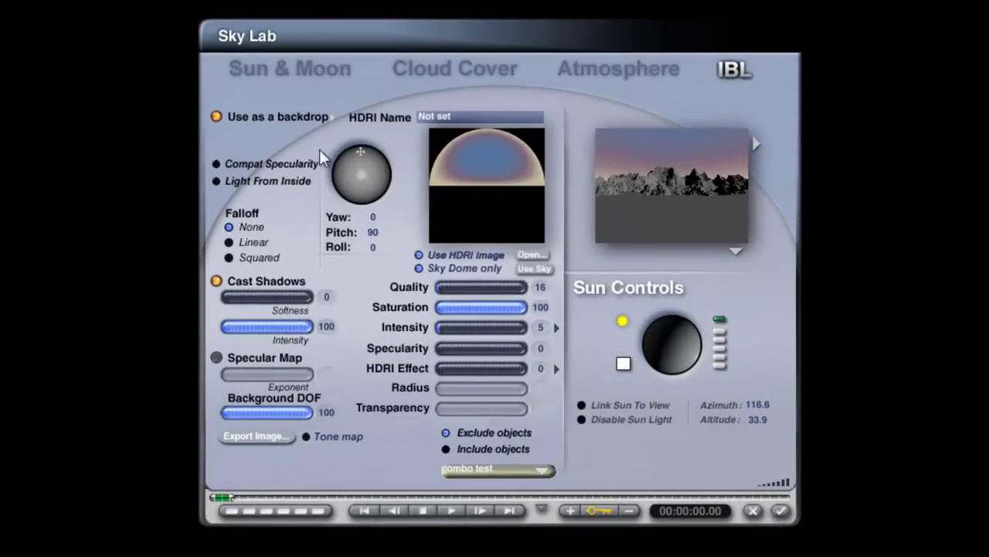
{"action": "left_click", "coordinate": [333, 117]}
{"action": "left_click", "coordinate": [378, 205]}
{"action": "left_click", "coordinate": [781, 510]}
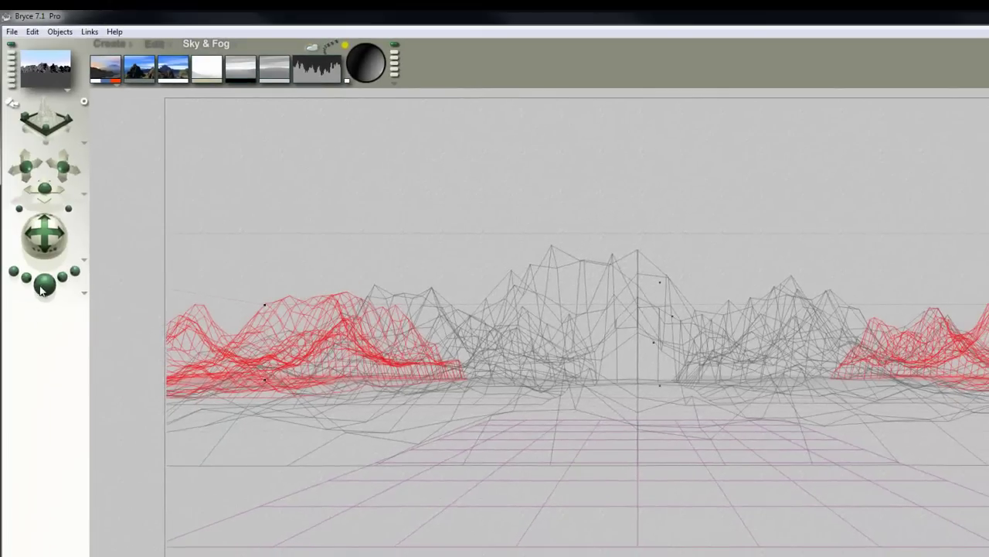
{"action": "left_click", "coordinate": [43, 286]}
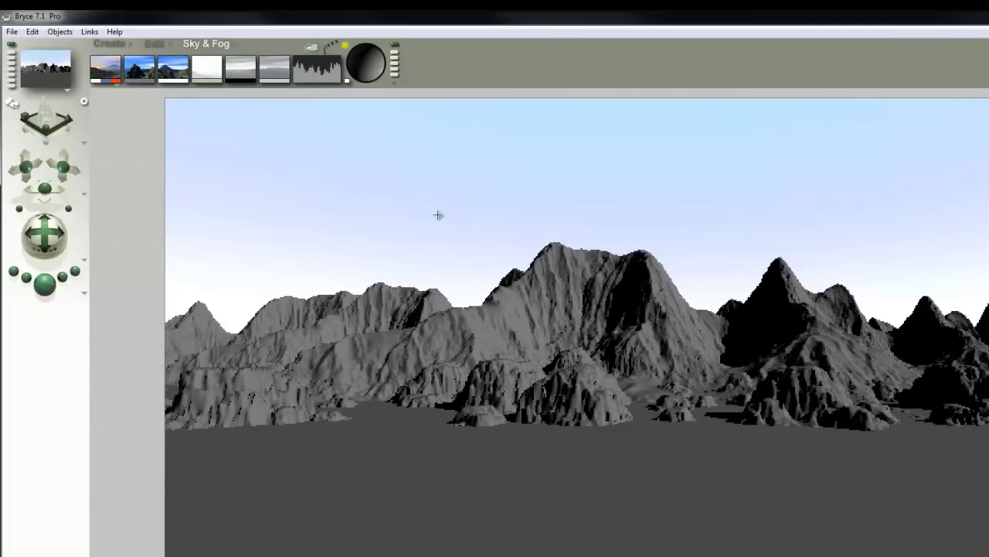
Set the custom sky's middle colour to a dark pure blue with red and green at 0, and render
{"action": "left_click", "coordinate": [106, 80]}
{"action": "left_click_drag", "start_coordinate": [587, 325], "coordinate": [462, 344]}
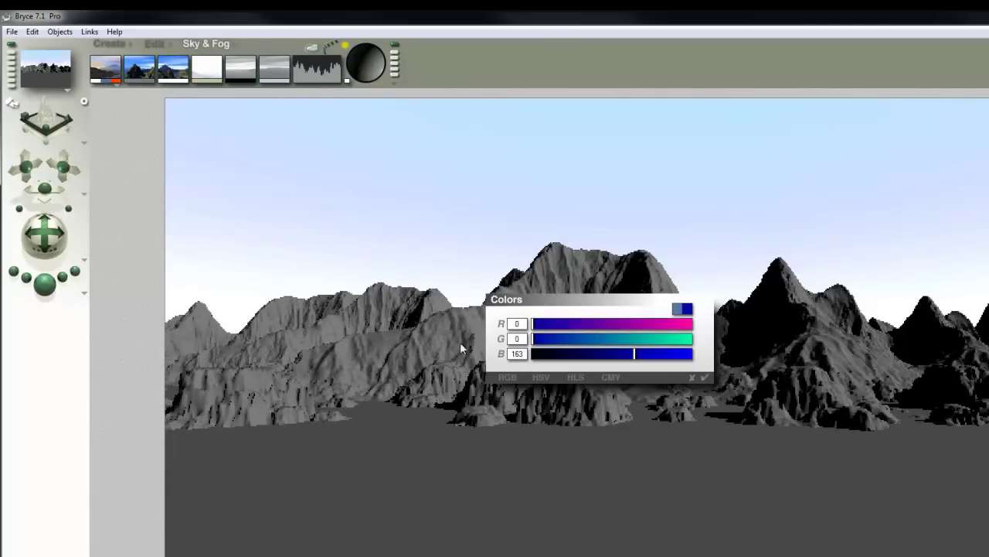
{"action": "left_click_drag", "start_coordinate": [625, 354], "coordinate": [603, 355]}
{"action": "left_click", "coordinate": [705, 377]}
{"action": "left_click", "coordinate": [44, 284]}
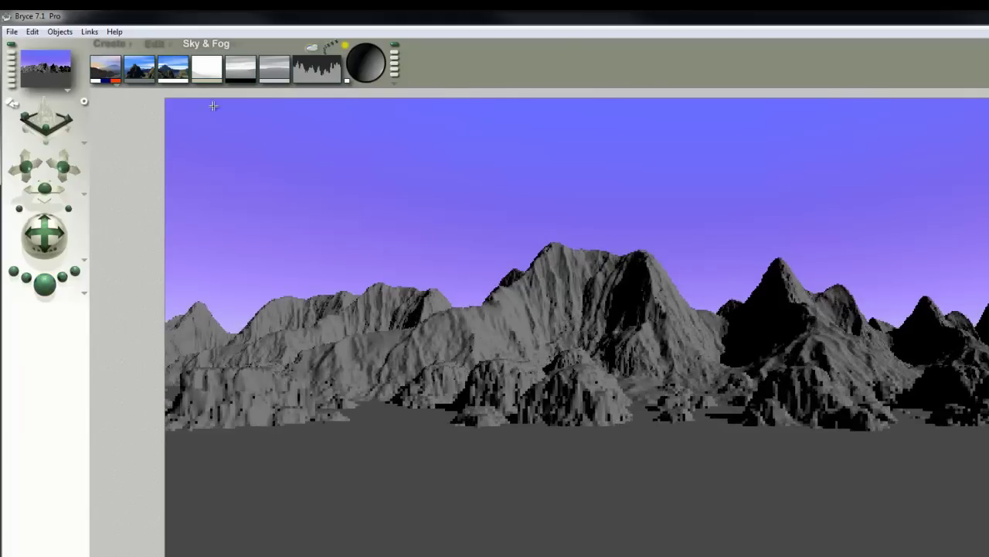
Set the custom sky's middle colour to red 16, green 32 and blue 57, and render the scene
{"action": "left_click", "coordinate": [106, 81]}
{"action": "left_click_drag", "start_coordinate": [602, 353], "coordinate": [545, 326]}
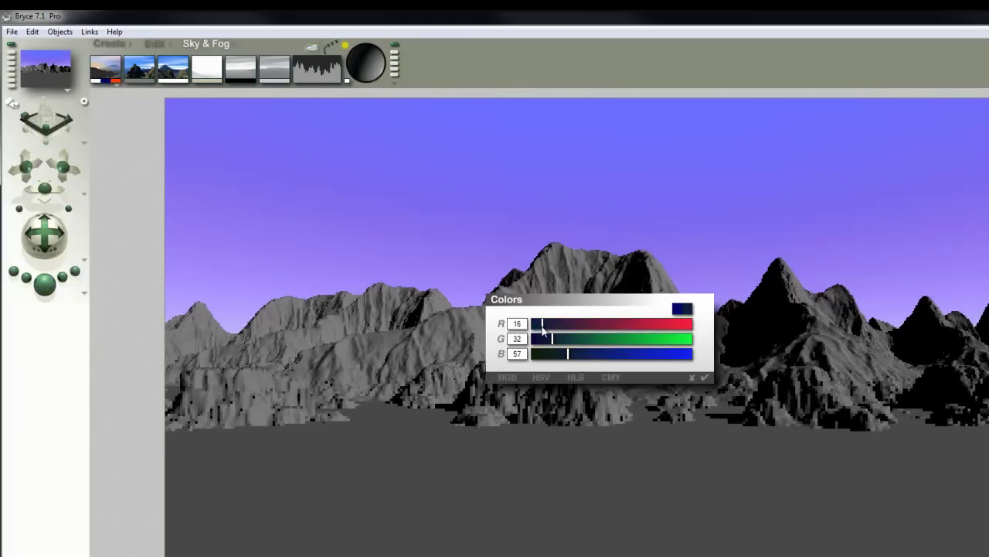
{"action": "left_click", "coordinate": [705, 377]}
{"action": "left_click", "coordinate": [48, 286]}
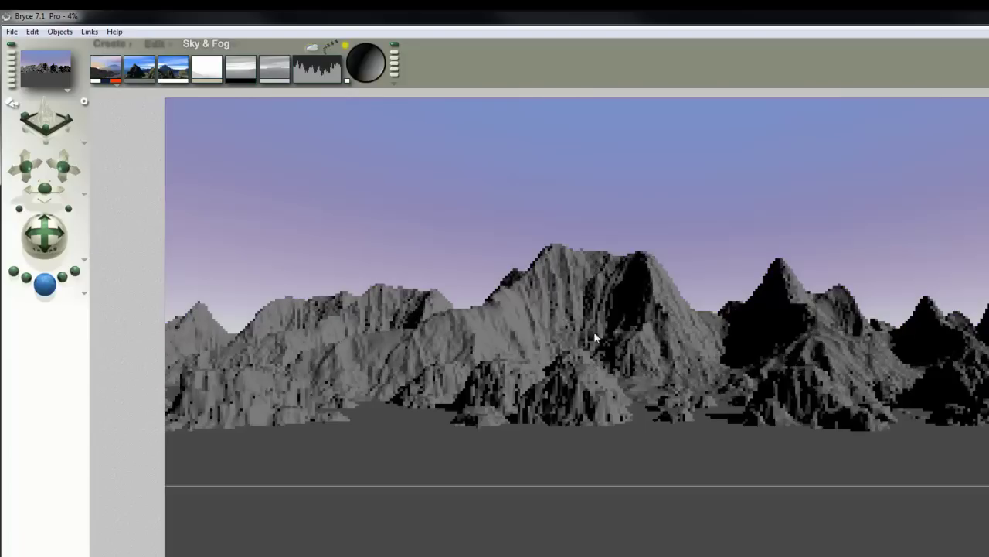
Raise the blue value of the custom sky's middle colour to 83 and render the scene
{"action": "left_click", "coordinate": [103, 82]}
{"action": "left_click_drag", "start_coordinate": [579, 356], "coordinate": [584, 356]}
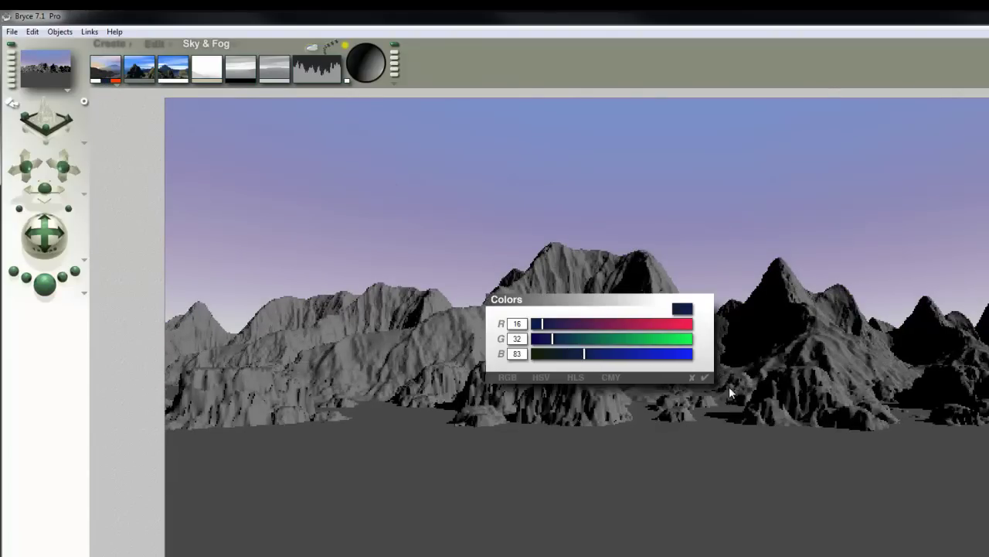
{"action": "left_click", "coordinate": [705, 377]}
{"action": "left_click", "coordinate": [46, 286]}
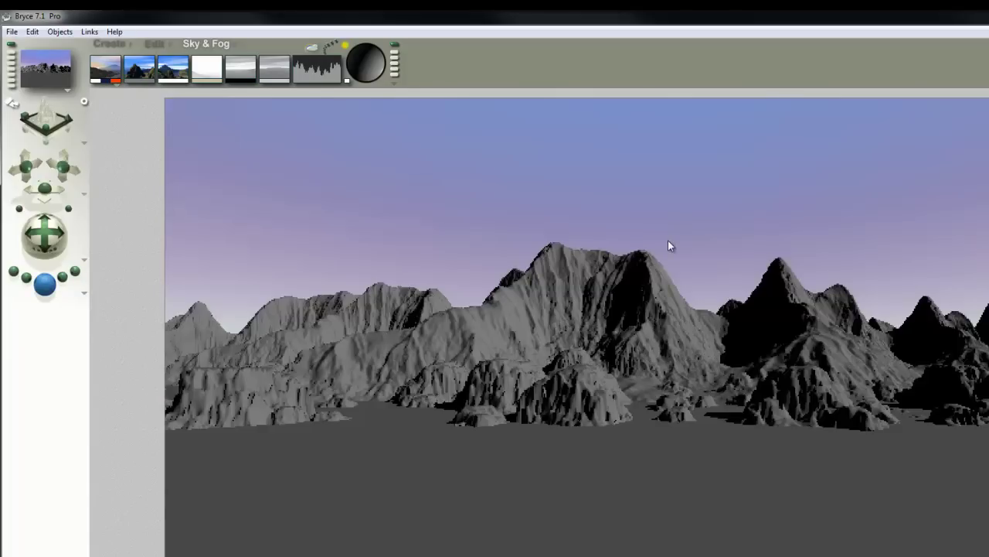
Set the sun colour to orange with red 255, green 125 and blue 0
{"action": "left_click", "coordinate": [347, 82]}
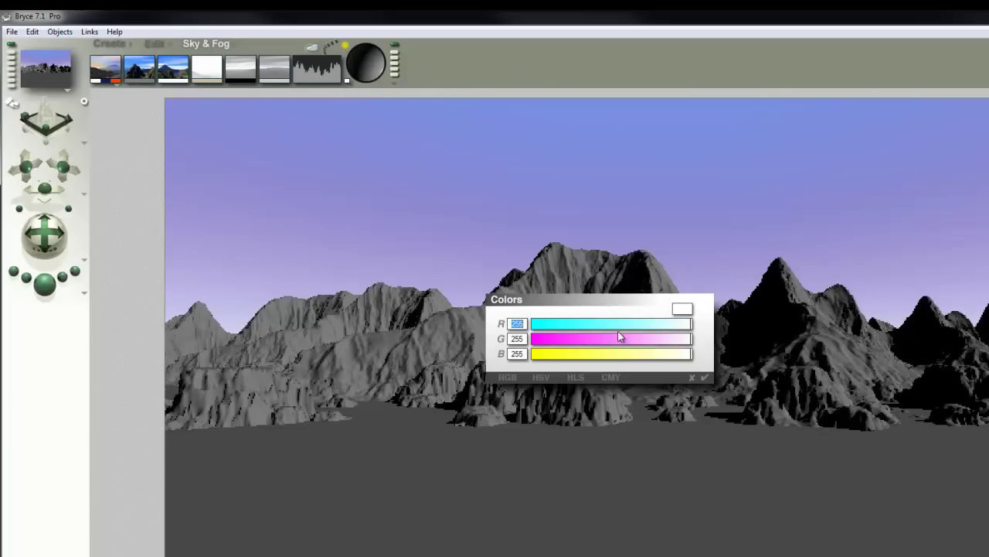
{"action": "left_click_drag", "start_coordinate": [663, 342], "coordinate": [525, 358]}
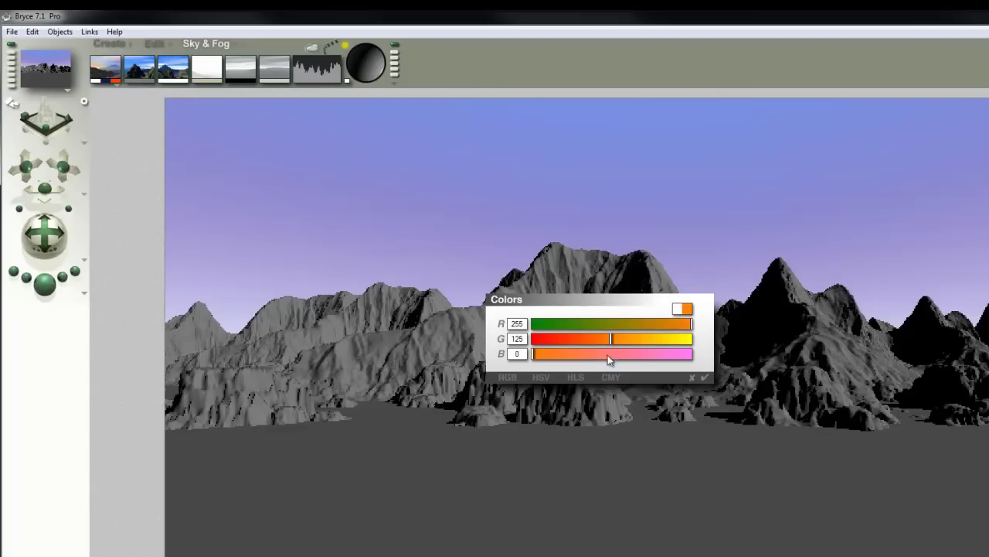
{"action": "left_click", "coordinate": [704, 378]}
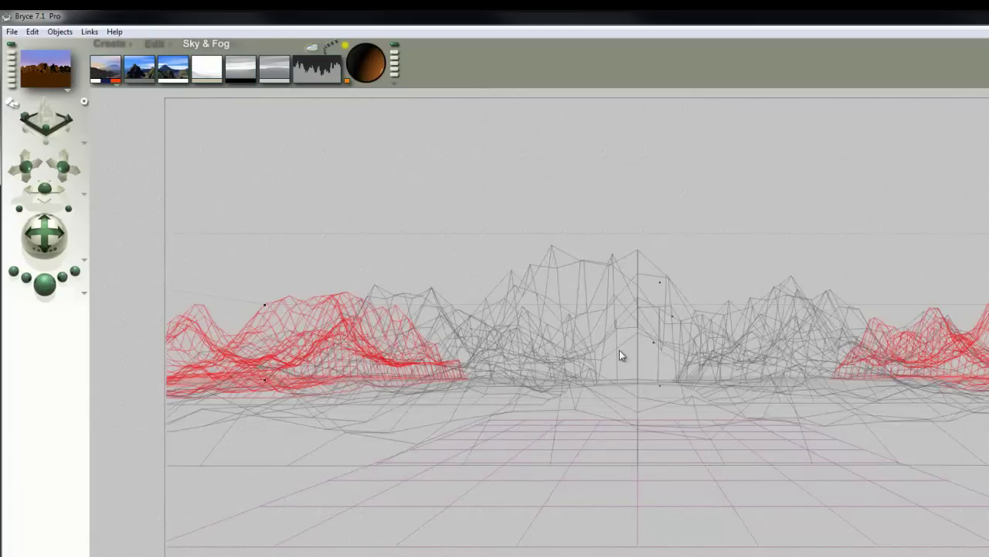
Set the sun's diffuse intensity to 300 in the Sun & Moon settings and apply the change
{"action": "left_click", "coordinate": [313, 49]}
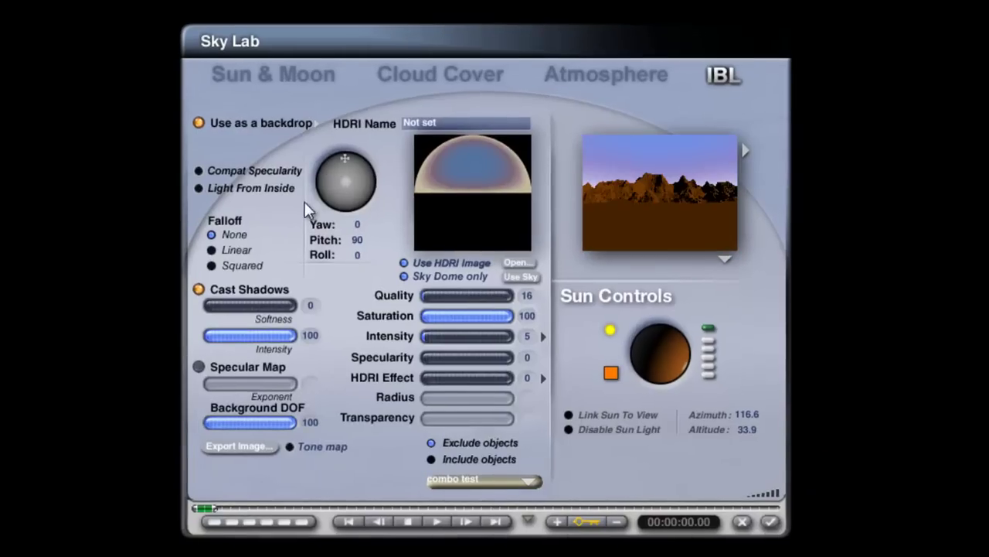
{"action": "left_click", "coordinate": [262, 76]}
{"action": "type", "text": "300"}
{"action": "key", "text": "Return"}
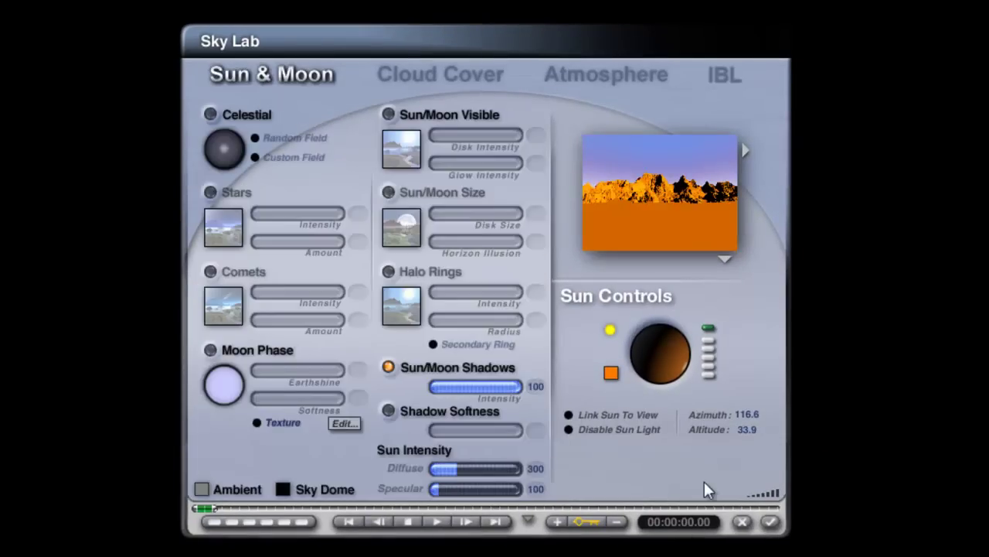
{"action": "left_click", "coordinate": [769, 522]}
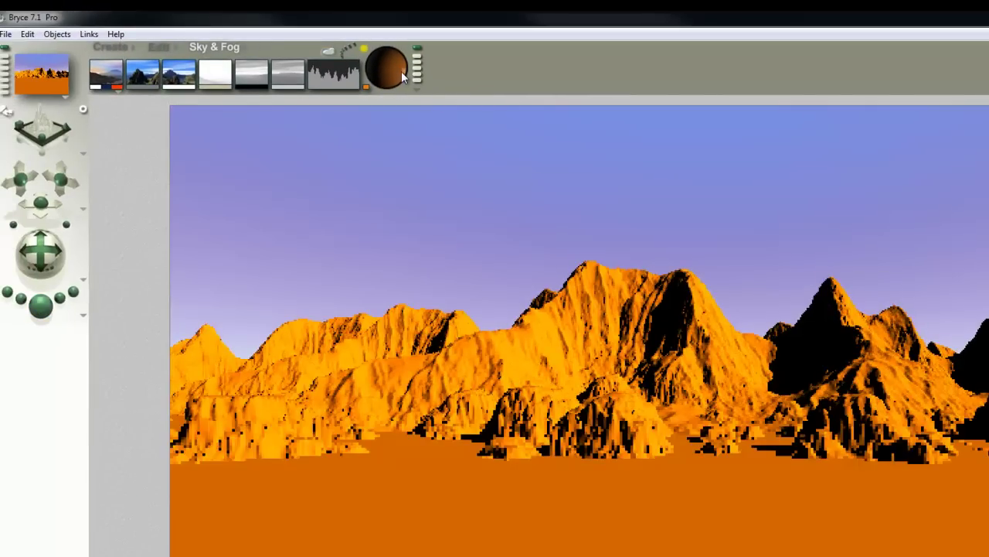
Move the sun to about azimuth 66 and altitude 25, rendering the scene to judge the light direction
{"action": "left_click", "coordinate": [399, 75]}
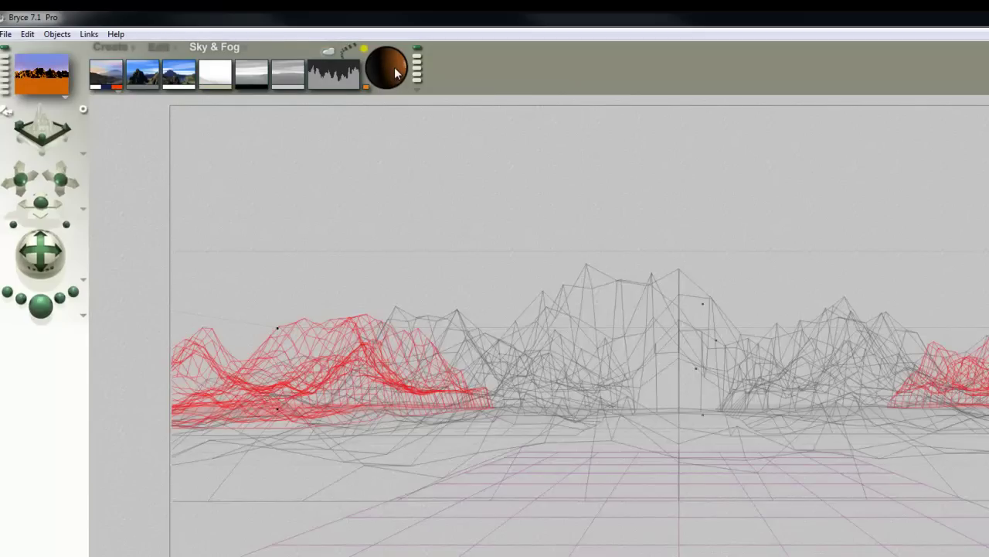
{"action": "left_click", "coordinate": [42, 306]}
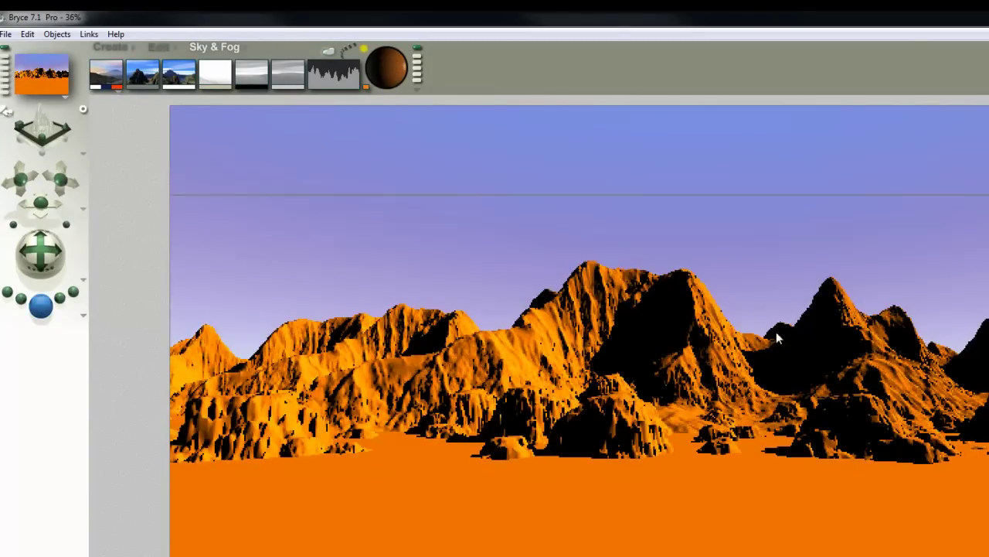
{"action": "left_click", "coordinate": [520, 191]}
{"action": "left_click_drag", "start_coordinate": [390, 75], "coordinate": [387, 71]}
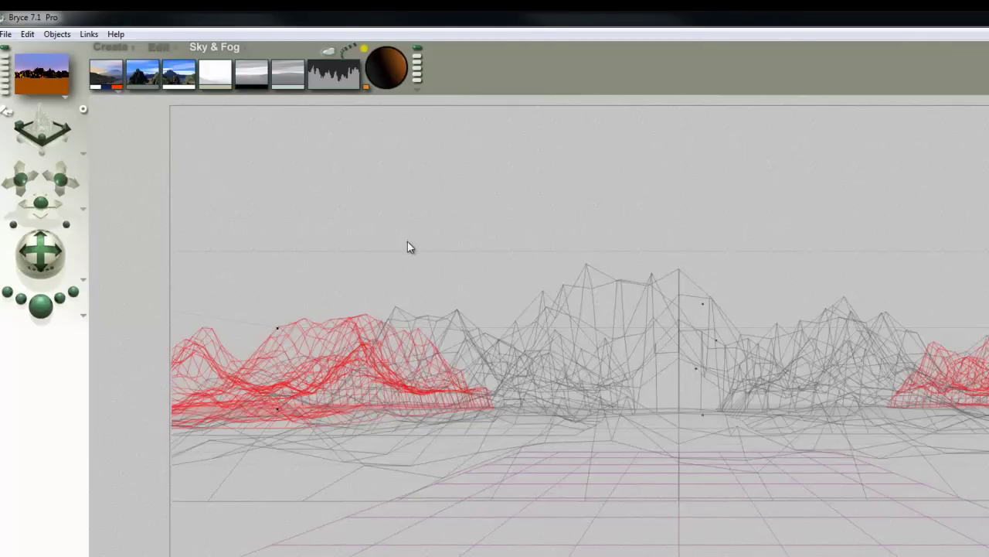
Make the sun/moon visible in the sky and set its glow intensity to 70
{"action": "left_click", "coordinate": [330, 49]}
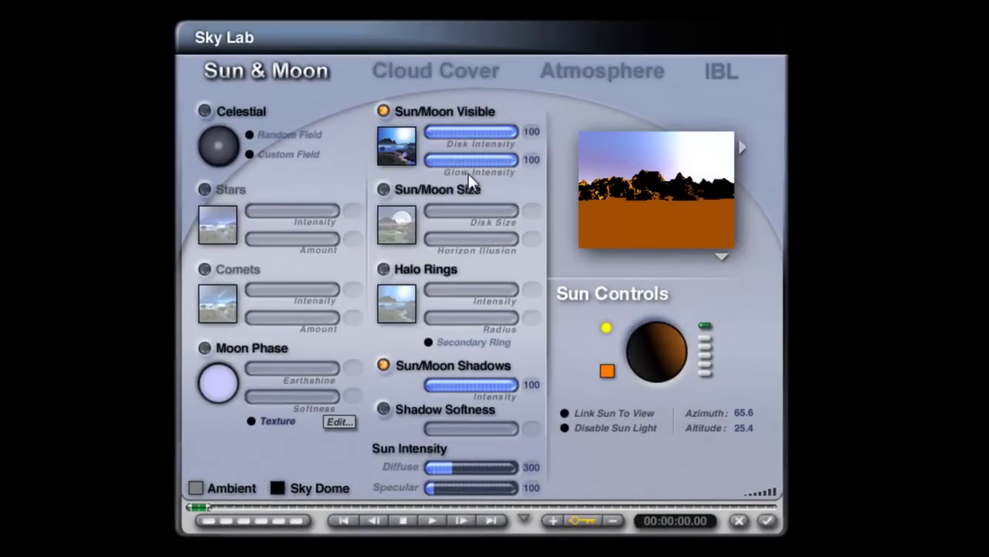
{"action": "type", "text": "70"}
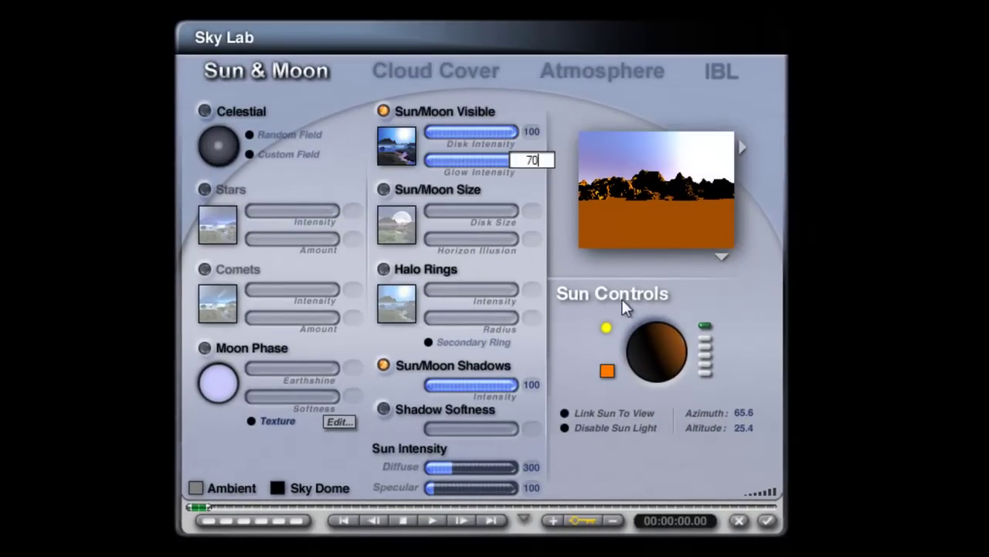
{"action": "key", "text": "Return"}
{"action": "left_click", "coordinate": [768, 522]}
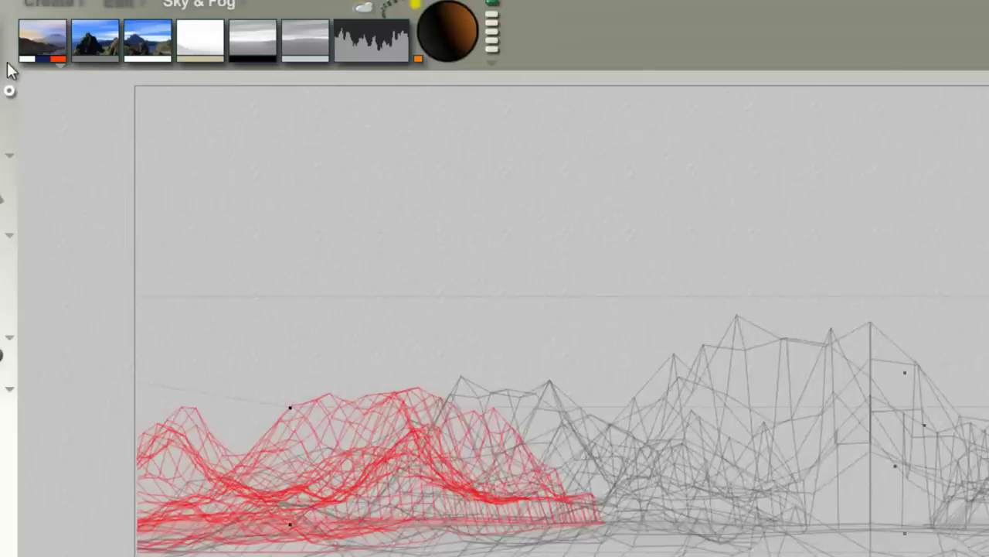
Set the custom sky's first colour to a blue sampled from a sky preview and render the scene
{"action": "left_click_drag", "start_coordinate": [153, 126], "coordinate": [74, 77]}
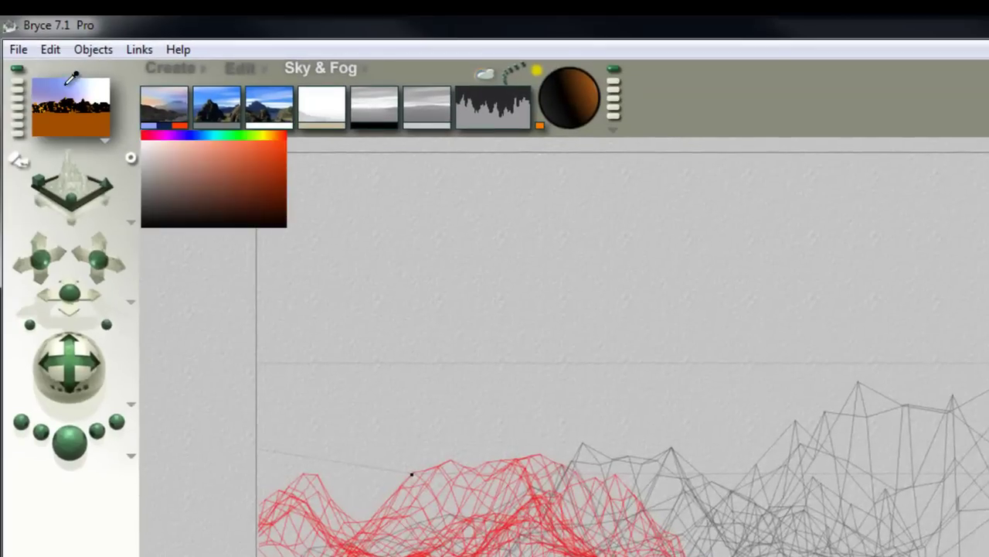
{"action": "left_click", "coordinate": [74, 462]}
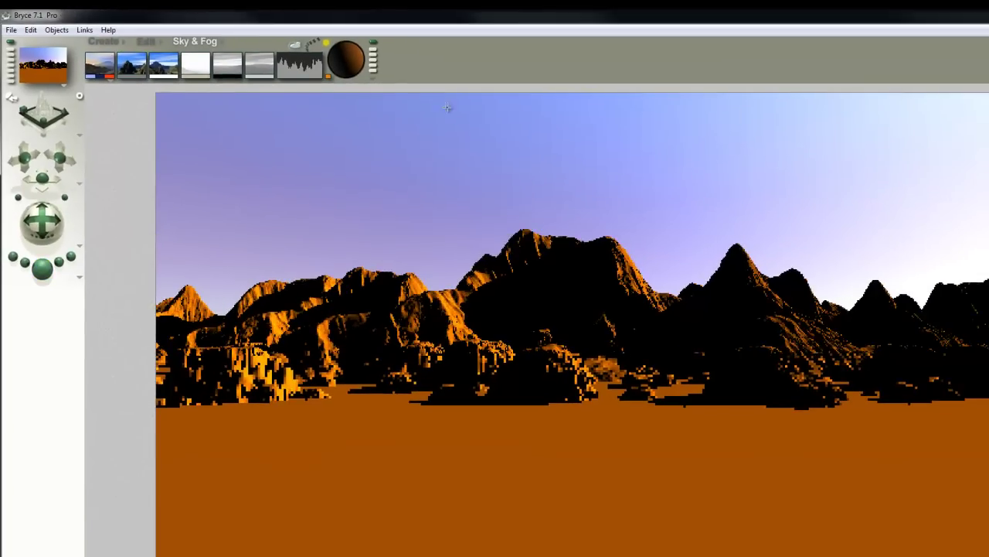
{"action": "left_click", "coordinate": [92, 75]}
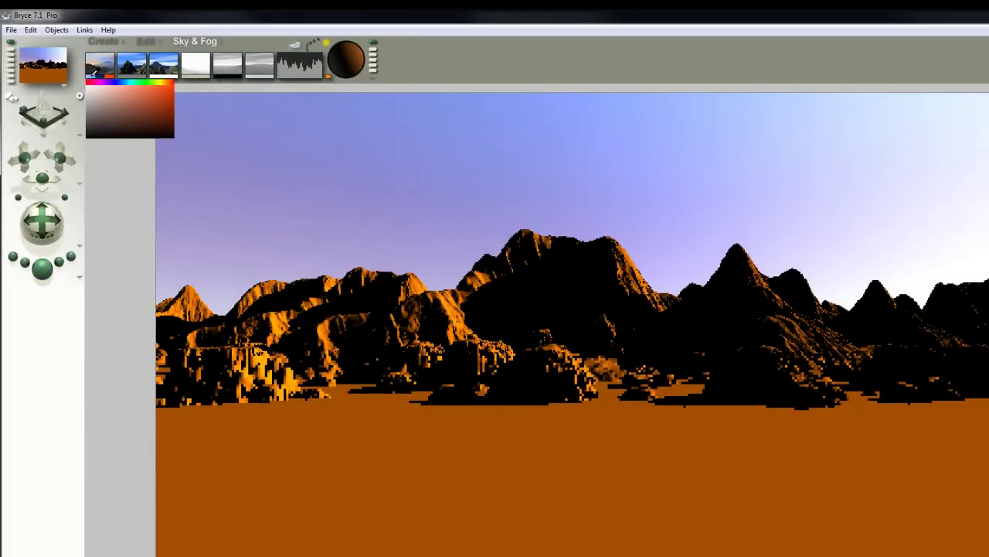
{"action": "left_click", "coordinate": [92, 74]}
{"action": "left_click", "coordinate": [94, 75]}
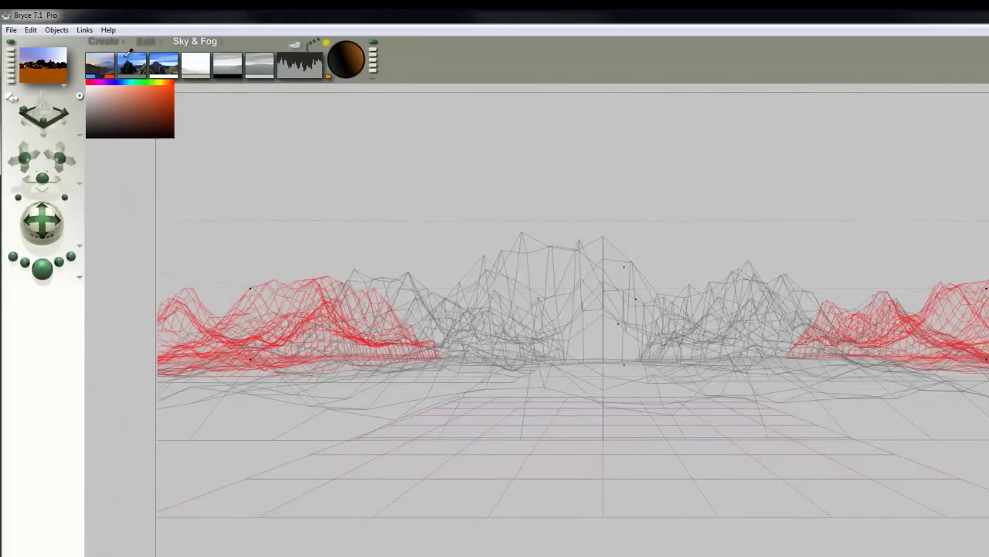
{"action": "left_click", "coordinate": [43, 271]}
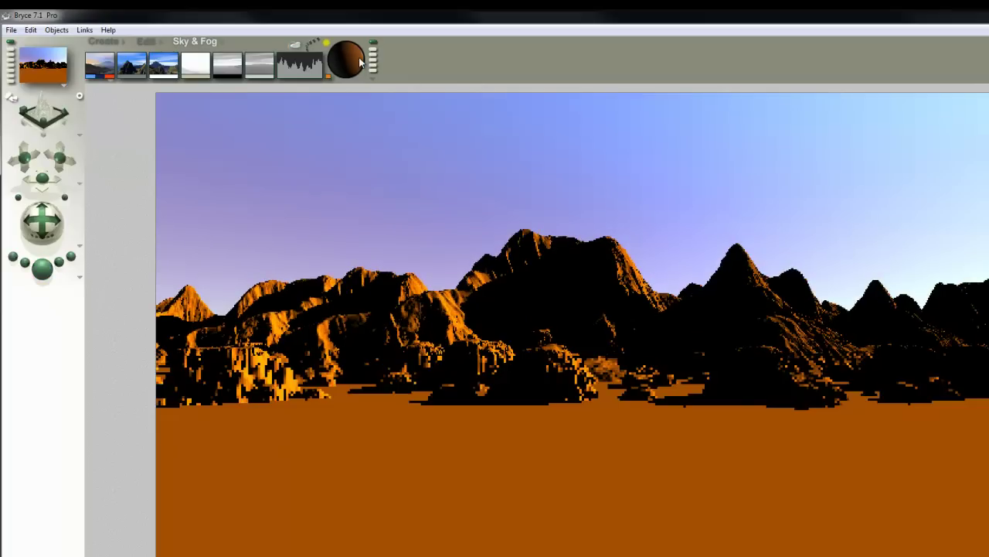
Shift the sun to about azimuth 74 and altitude 30, increase the haze thickness to about 9, and render the scene
{"action": "left_click", "coordinate": [161, 235]}
{"action": "left_click", "coordinate": [49, 277]}
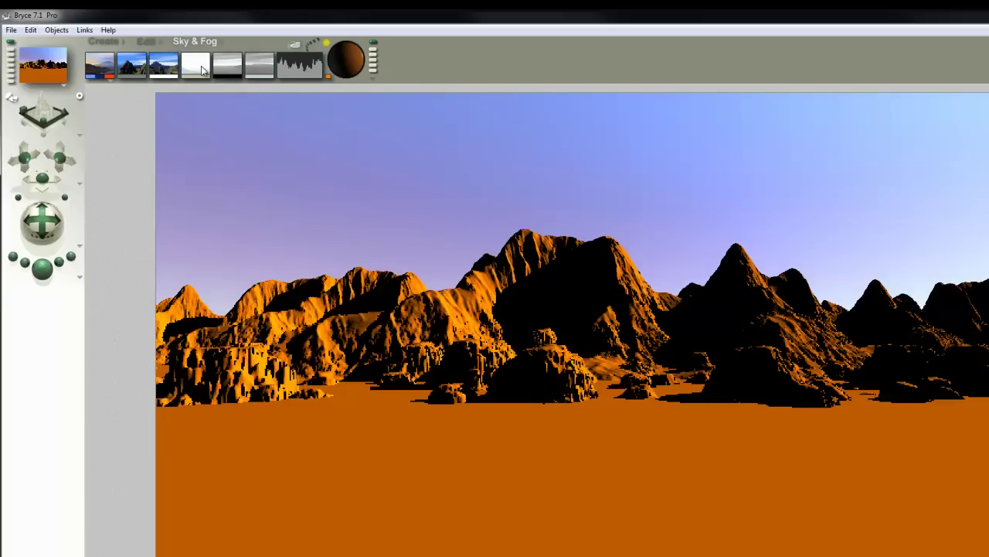
{"action": "left_click_drag", "start_coordinate": [200, 69], "coordinate": [363, 180]}
{"action": "left_click", "coordinate": [43, 268]}
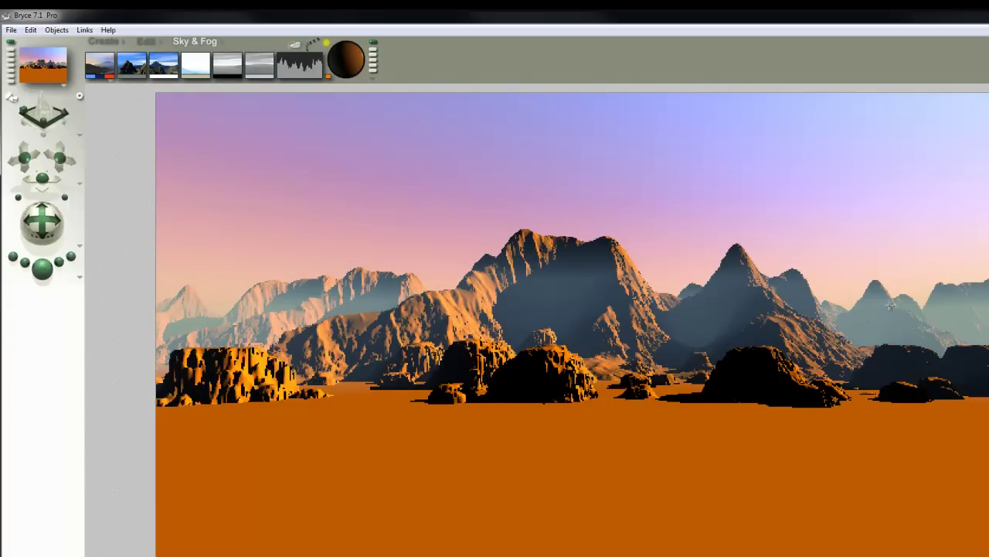
Try adding cloud cover to the sky, render the scene, and switch the clouds off again
{"action": "left_click", "coordinate": [235, 68]}
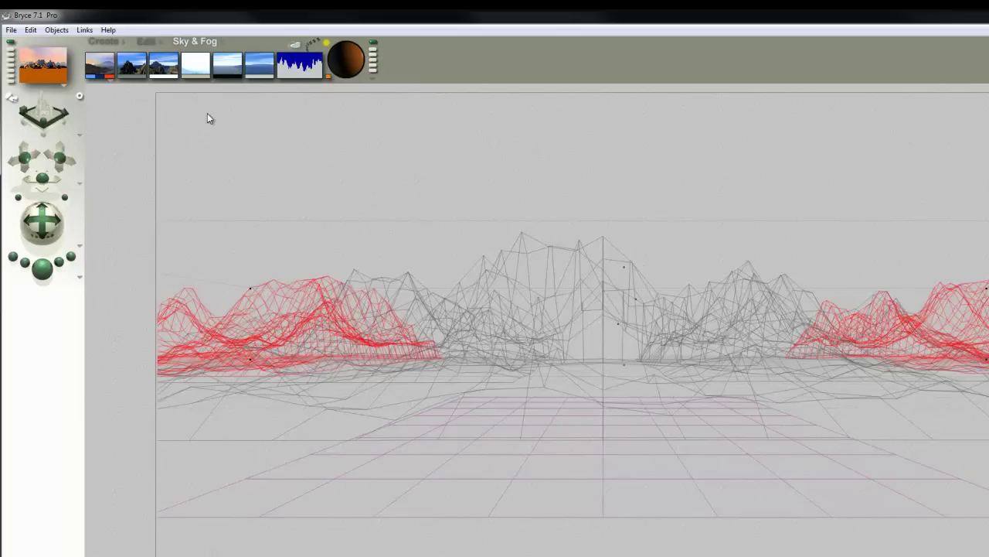
{"action": "left_click", "coordinate": [43, 269]}
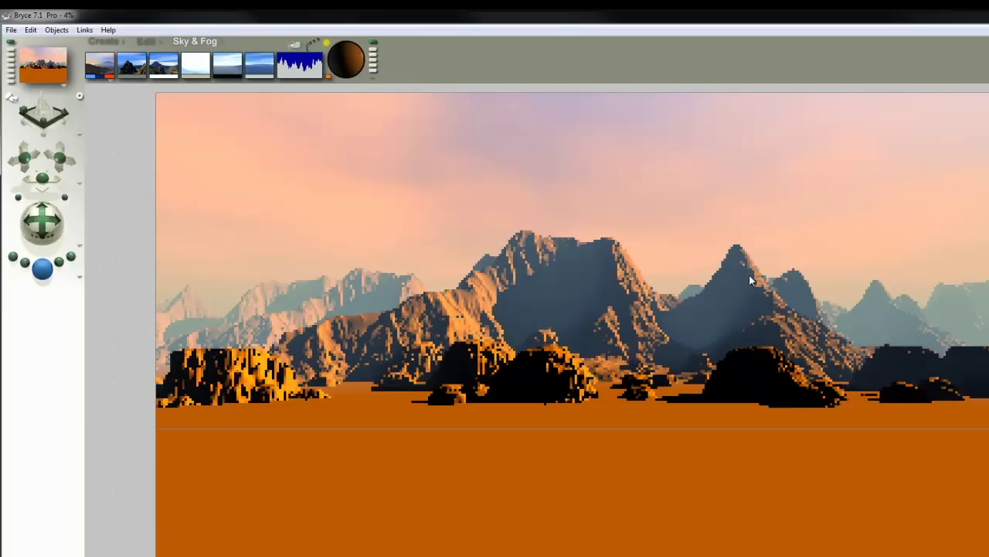
{"action": "left_click", "coordinate": [228, 68]}
{"action": "left_click", "coordinate": [42, 269]}
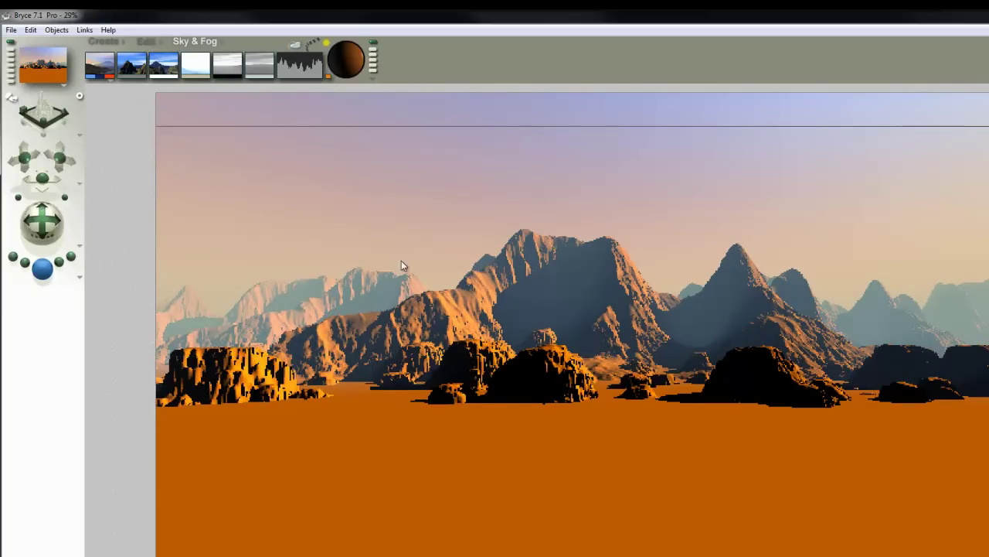
Set the haze thickness to 5 in the Atmosphere settings and apply the change
{"action": "left_click", "coordinate": [295, 46]}
{"action": "left_click", "coordinate": [634, 195]}
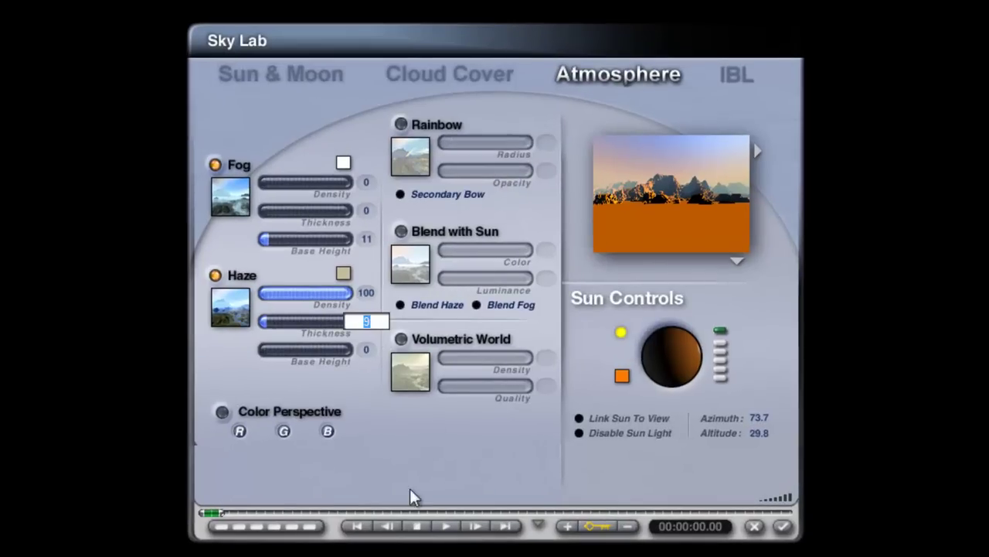
{"action": "type", "text": "5"}
{"action": "key", "text": "Return"}
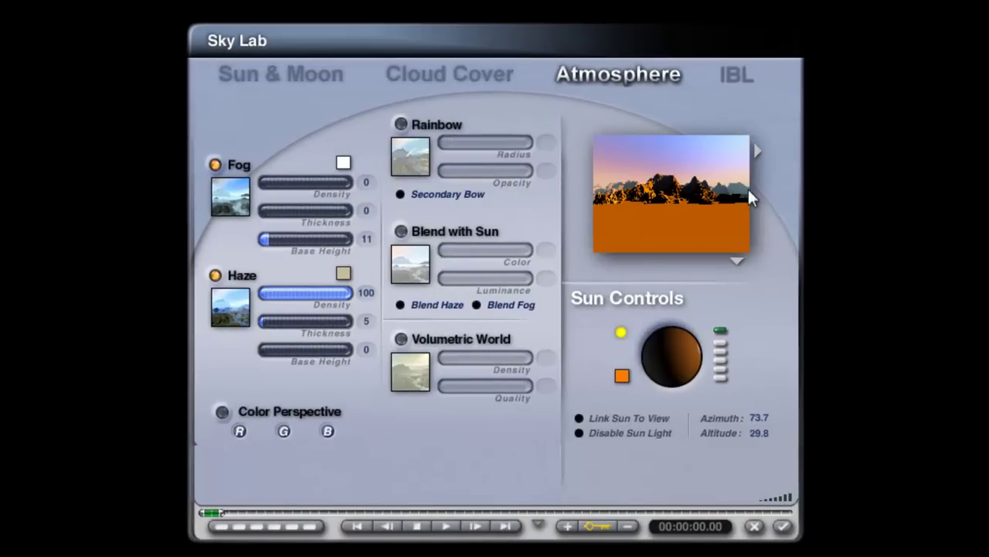
{"action": "left_click", "coordinate": [782, 527]}
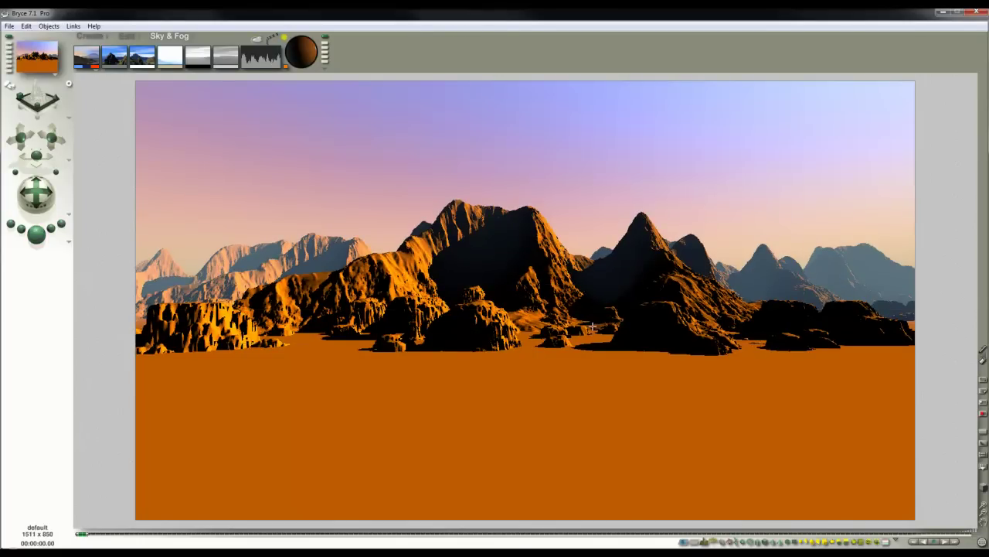
Select all the terrains in the top view and open their material for editing
{"action": "left_click", "coordinate": [502, 309]}
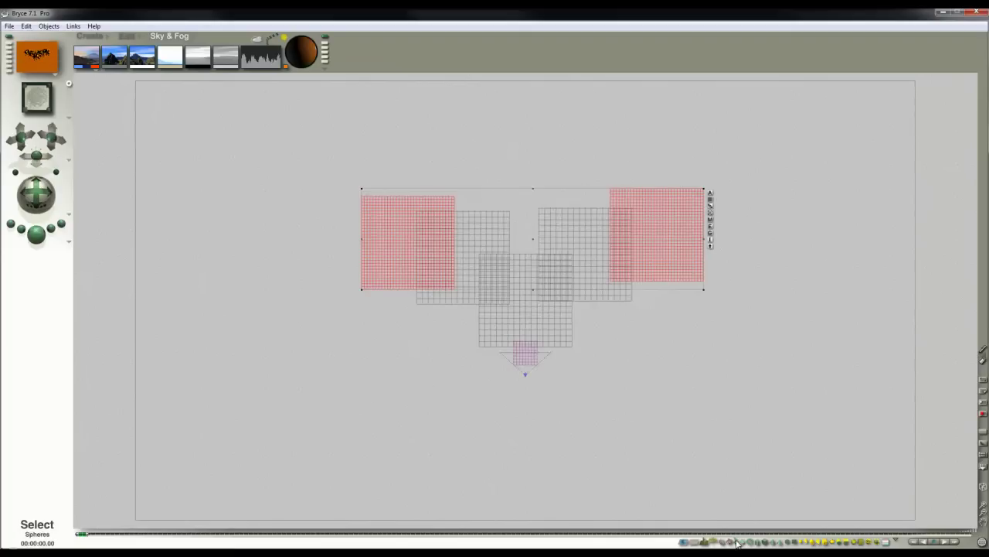
{"action": "left_click", "coordinate": [704, 541]}
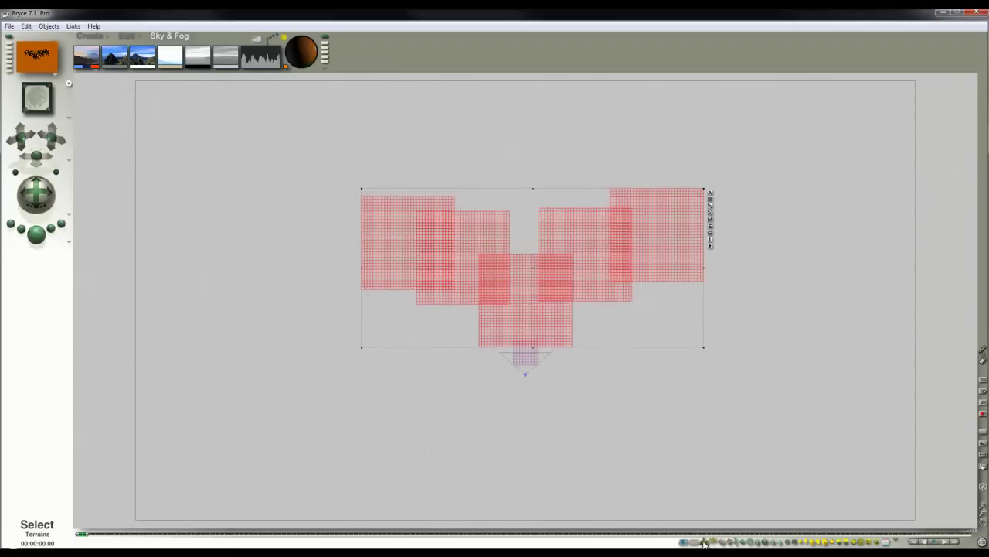
{"action": "left_click", "coordinate": [710, 223]}
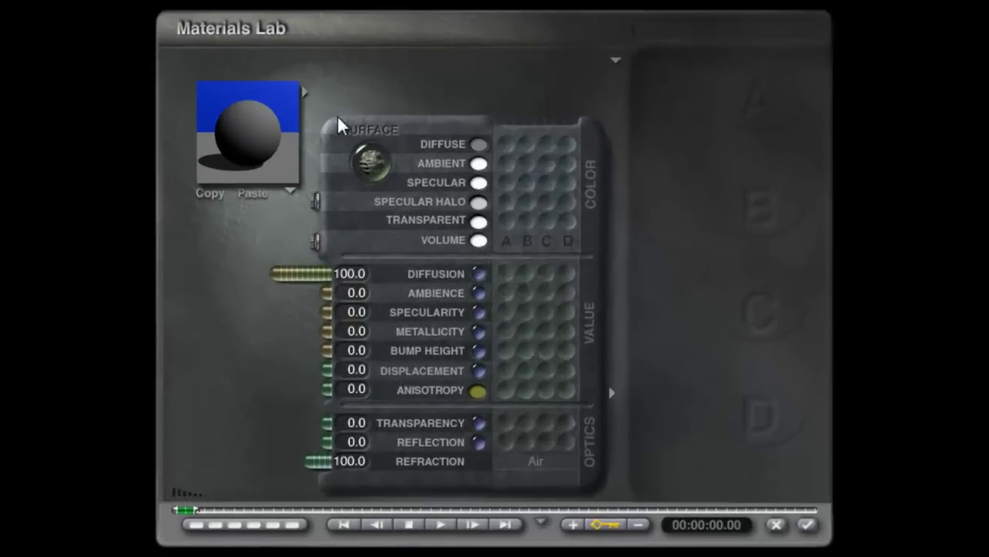
Load the "Firn - Horo remixed by DB" material from the Shared mats library and set its ambience to 0
{"action": "left_click", "coordinate": [303, 90]}
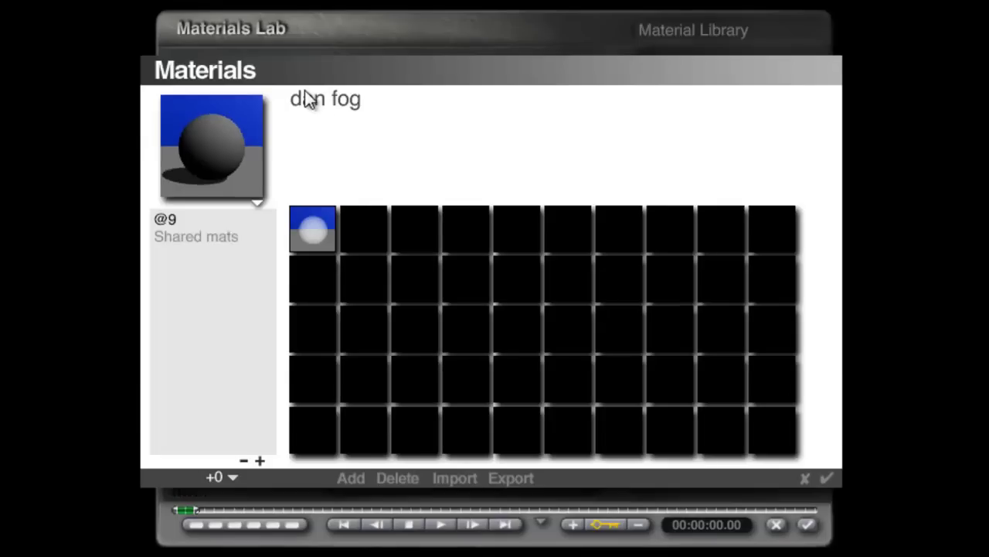
{"action": "left_click", "coordinate": [212, 237]}
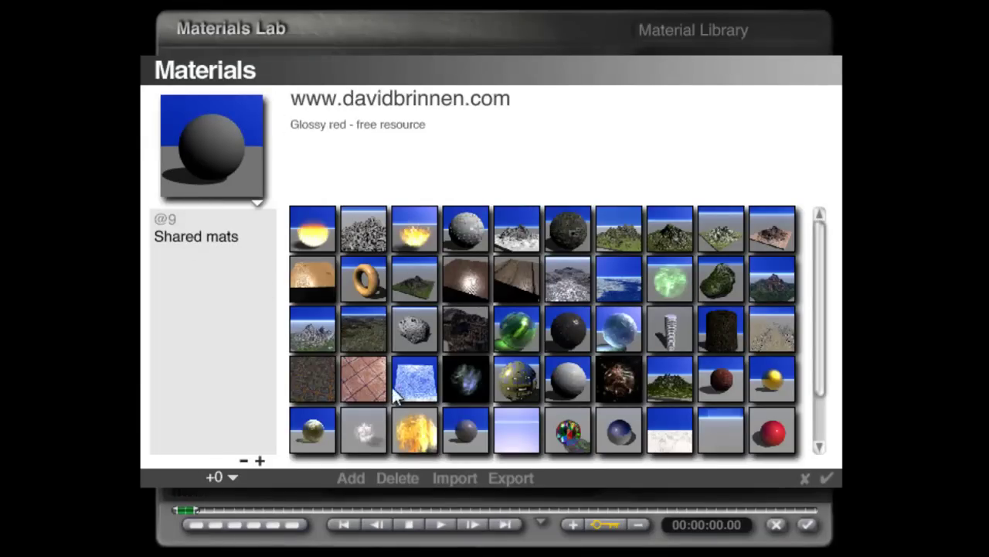
{"action": "left_click_drag", "start_coordinate": [818, 292], "coordinate": [824, 374]}
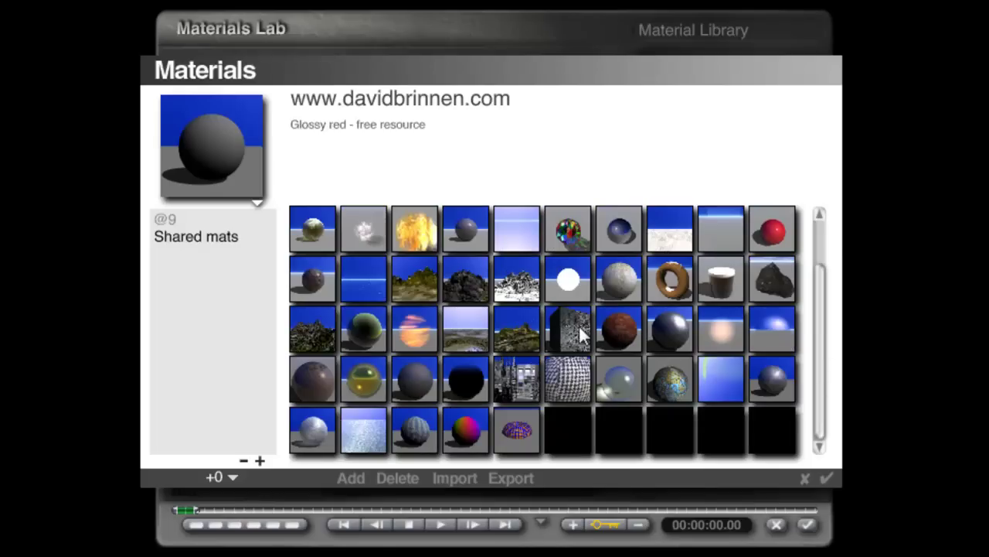
{"action": "left_click", "coordinate": [523, 291]}
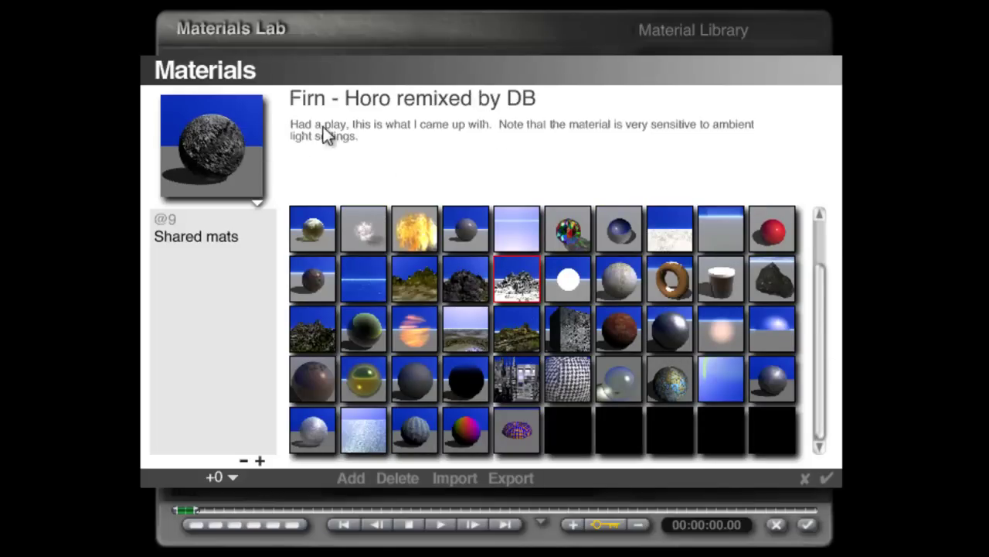
{"action": "left_click", "coordinate": [827, 479]}
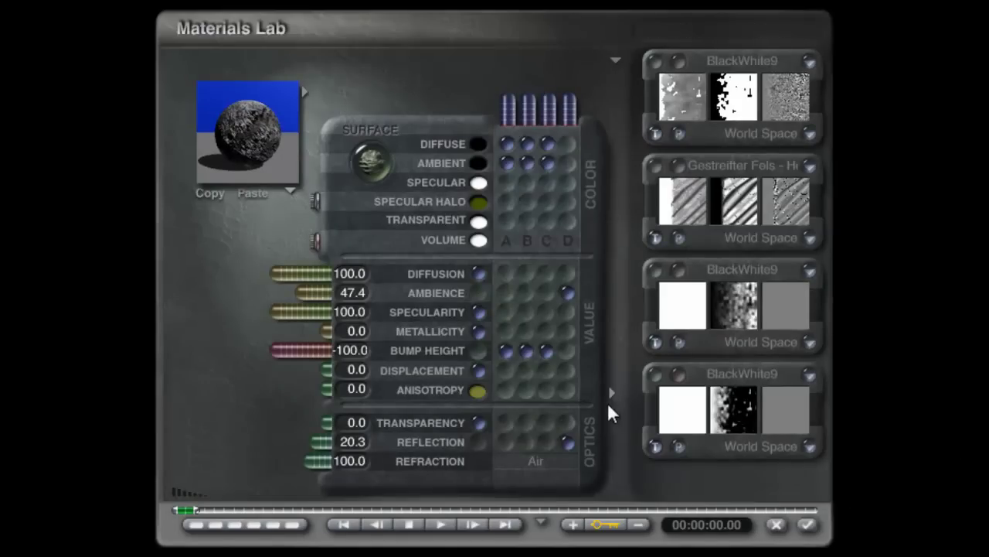
{"action": "left_click_drag", "start_coordinate": [291, 300], "coordinate": [474, 314]}
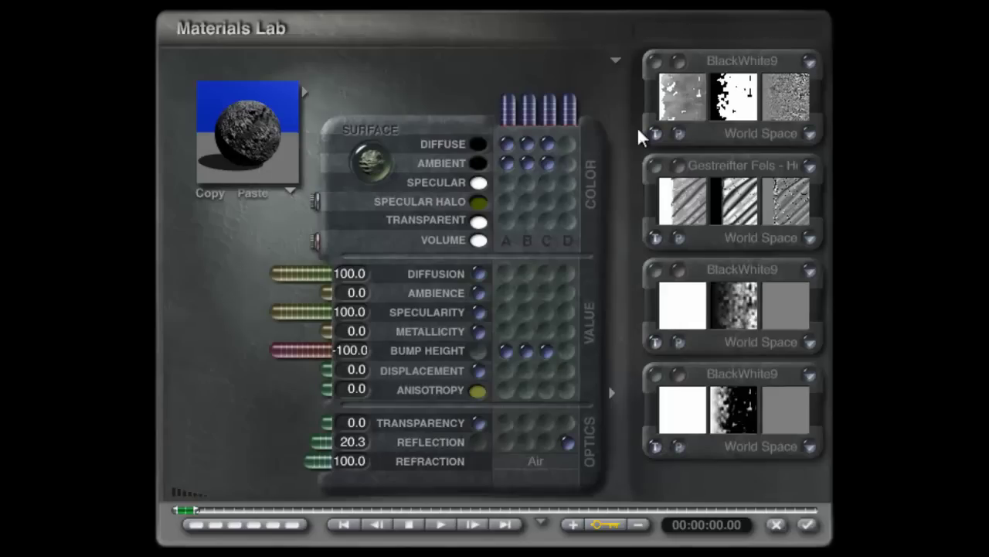
Change the third texture's component 1 filter to X(a*Curvature+b), with a about 9.41 and b about -1.36
{"action": "left_click", "coordinate": [677, 272]}
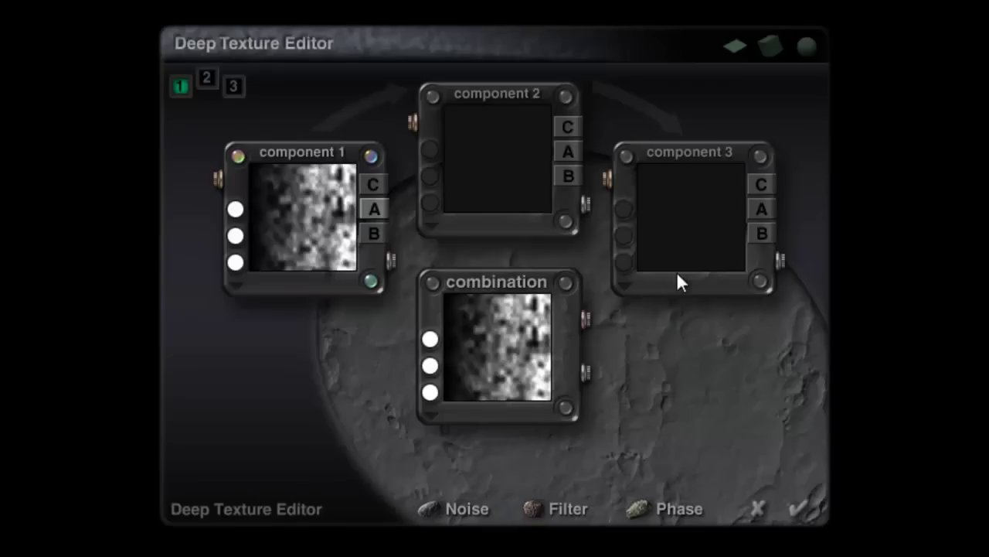
{"action": "left_click", "coordinate": [369, 155]}
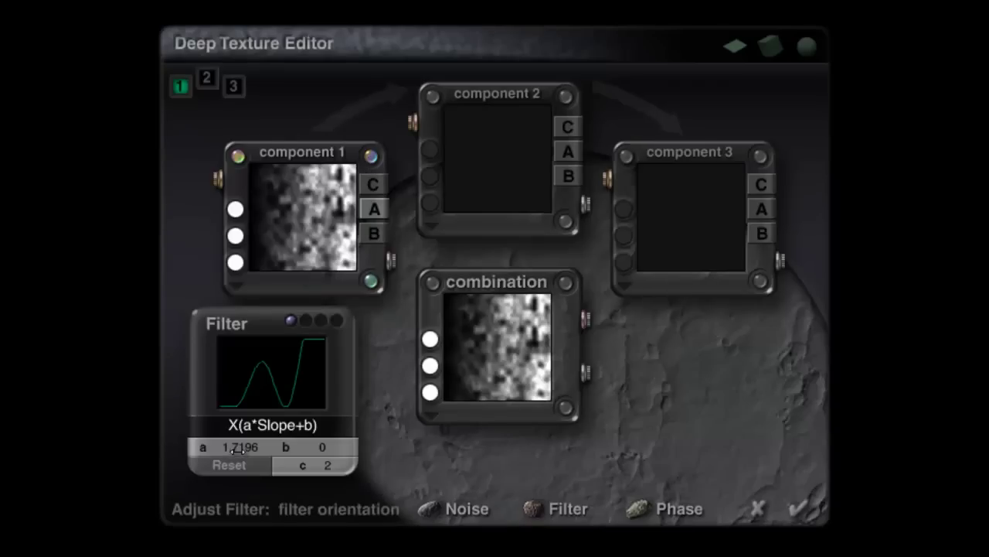
{"action": "left_click", "coordinate": [258, 424]}
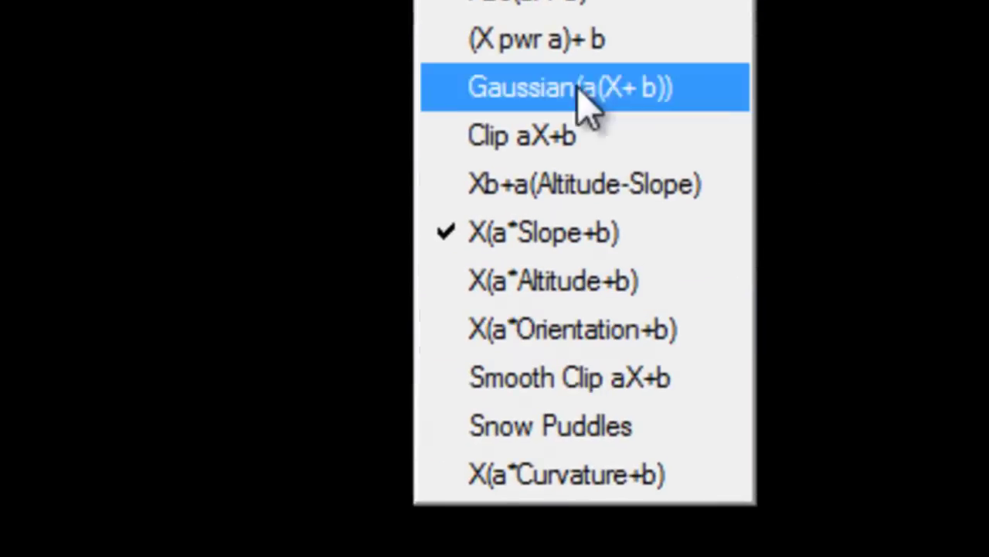
{"action": "left_click", "coordinate": [611, 474]}
{"action": "left_click_drag", "start_coordinate": [391, 458], "coordinate": [399, 460]}
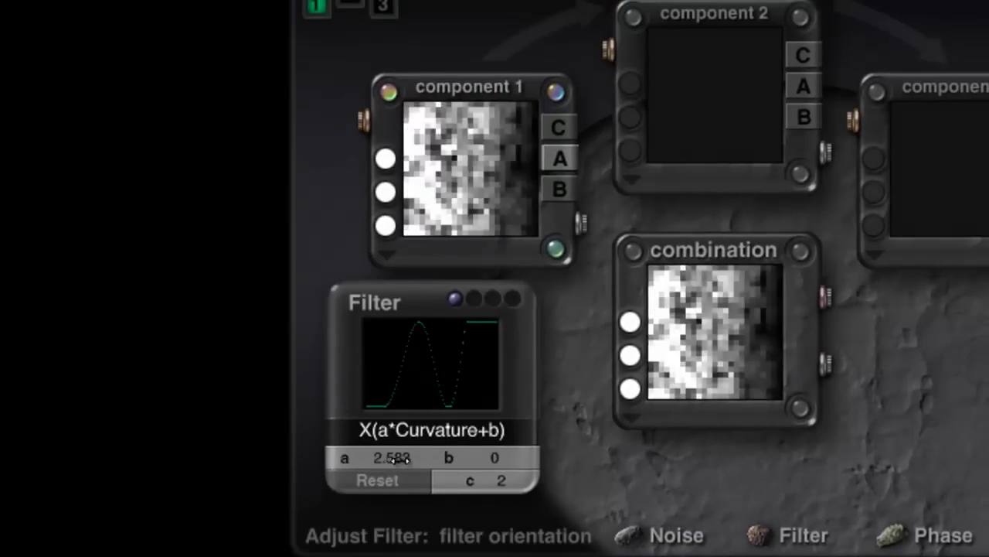
{"action": "left_click_drag", "start_coordinate": [485, 457], "coordinate": [435, 481]}
{"action": "left_click_drag", "start_coordinate": [392, 458], "coordinate": [389, 458]}
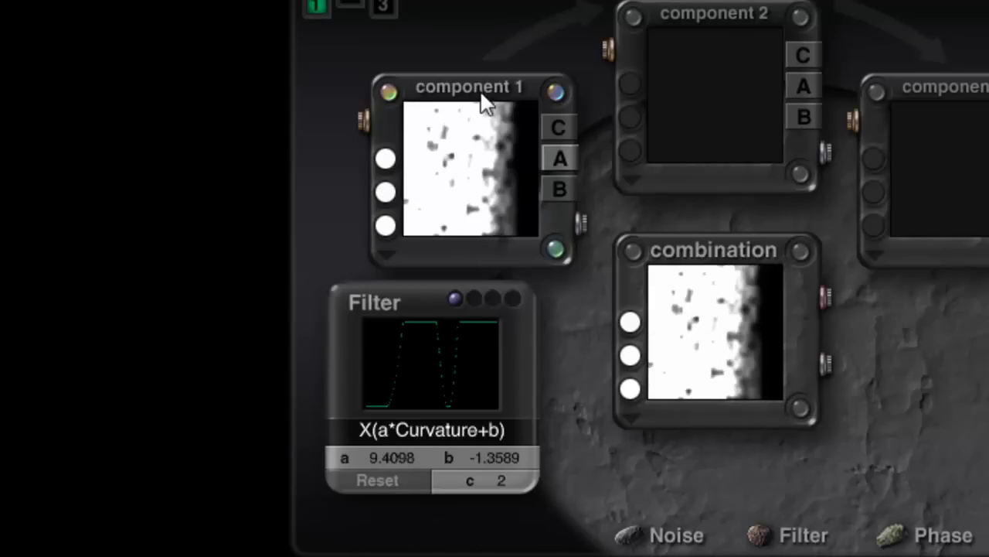
{"action": "left_click_drag", "start_coordinate": [495, 457], "coordinate": [495, 457]}
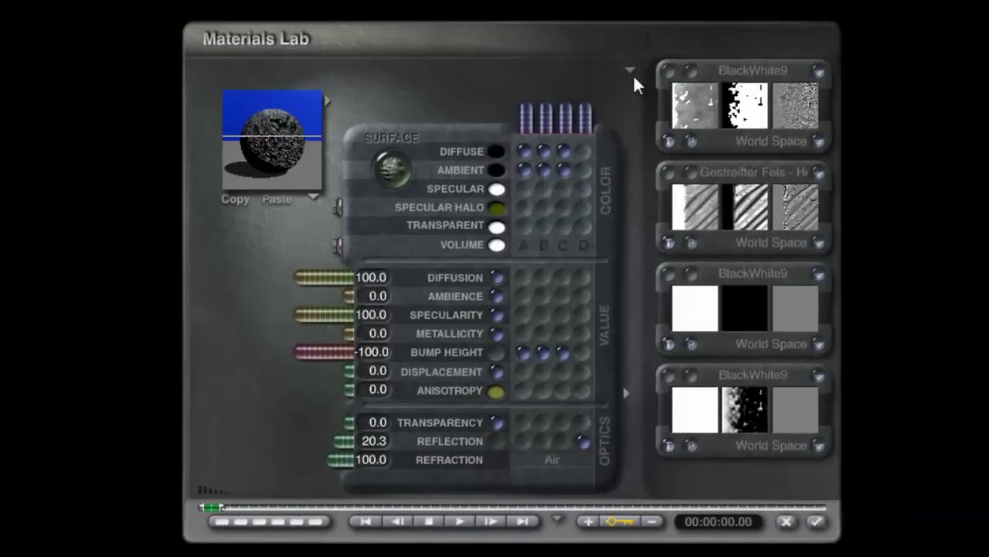
Enable Find concave and Hard edges in the terrain material's curvature options
{"action": "left_click", "coordinate": [631, 71]}
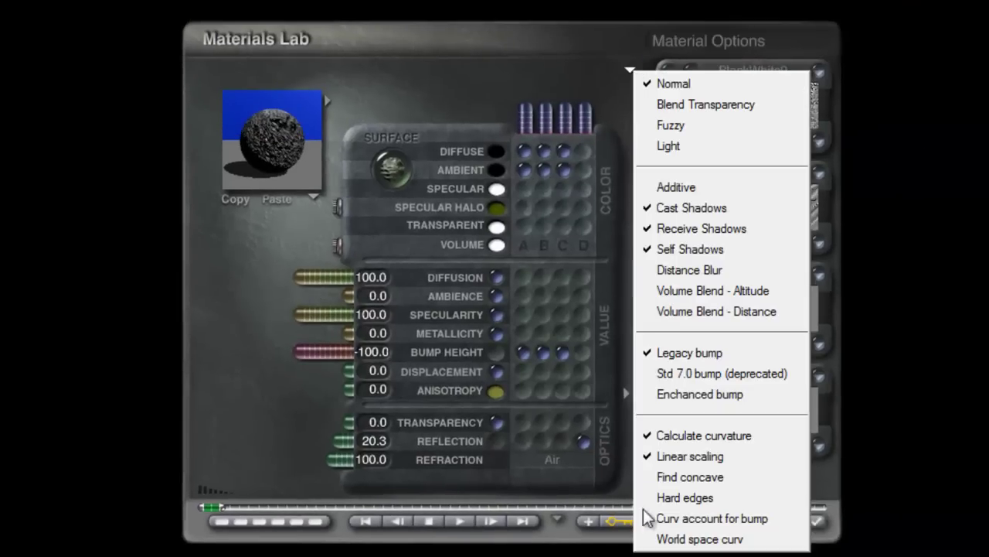
{"action": "left_click", "coordinate": [694, 477]}
{"action": "left_click", "coordinate": [632, 72]}
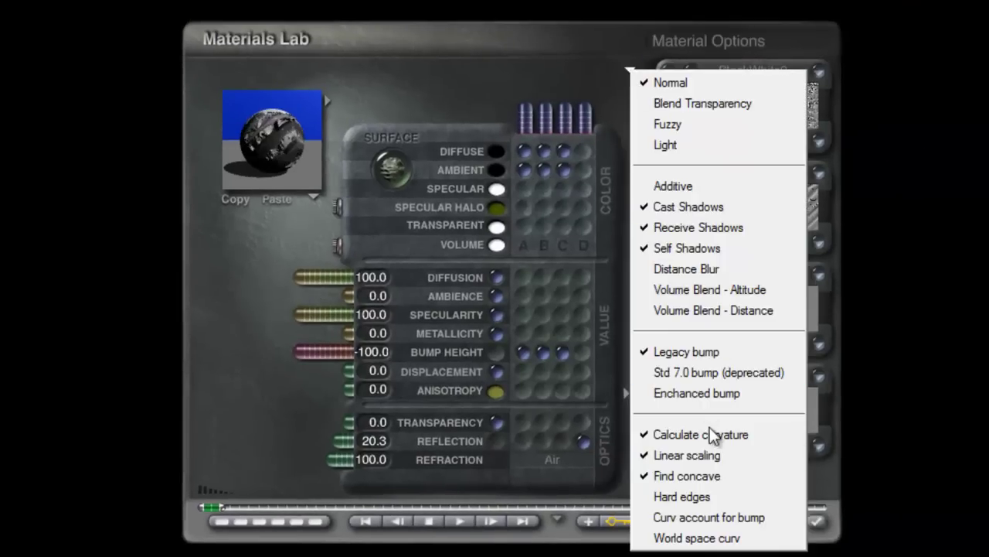
{"action": "left_click", "coordinate": [711, 496]}
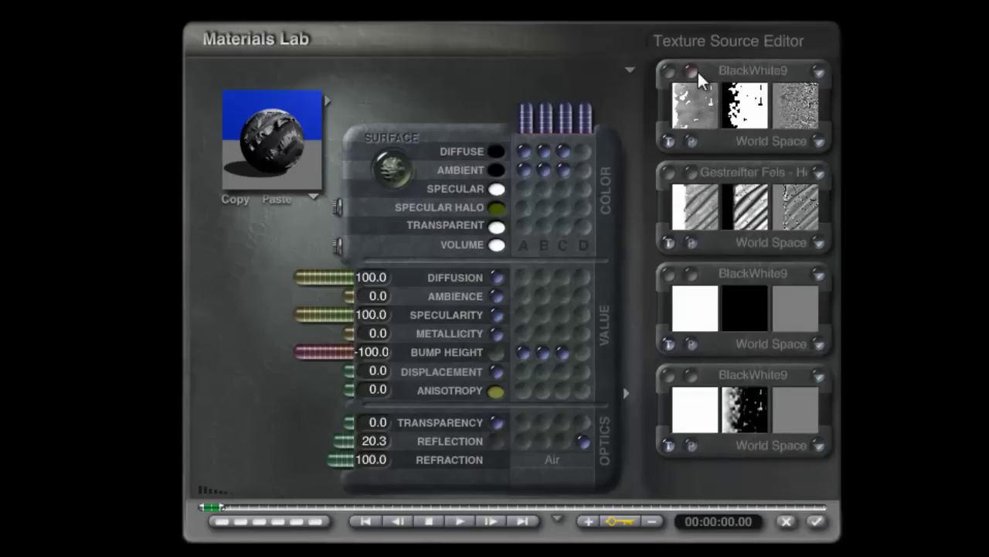
Adjust the slope filter on component 3 of the first texture to a about 2.22 and b about -0.65, and accept the texture
{"action": "left_click", "coordinate": [684, 85]}
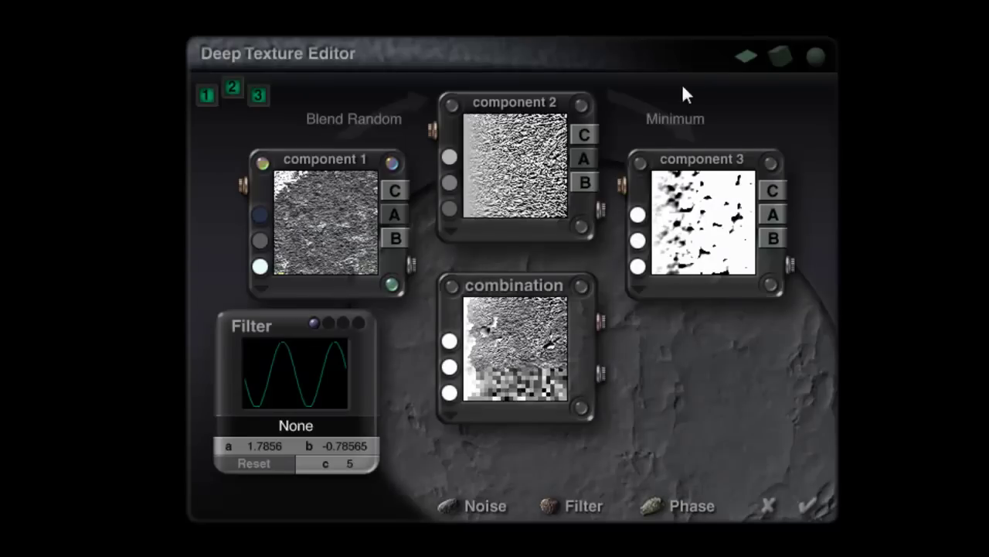
{"action": "left_click", "coordinate": [638, 163]}
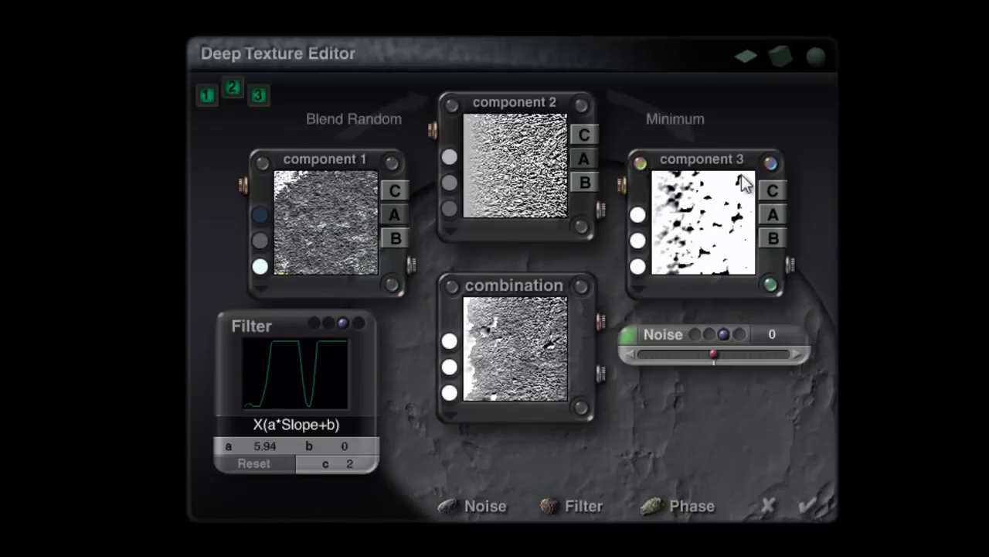
{"action": "left_click_drag", "start_coordinate": [249, 453], "coordinate": [249, 447]}
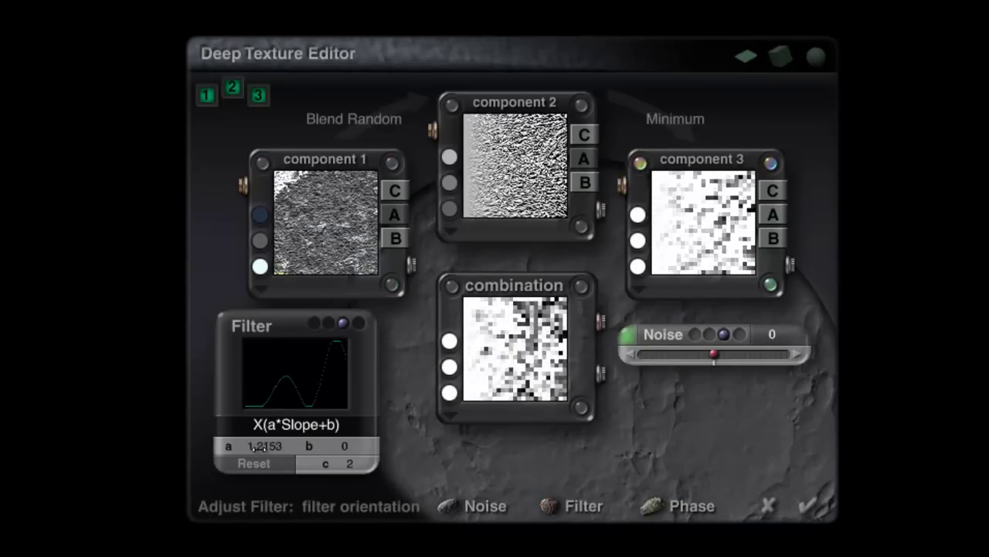
{"action": "left_click_drag", "start_coordinate": [337, 446], "coordinate": [325, 447]}
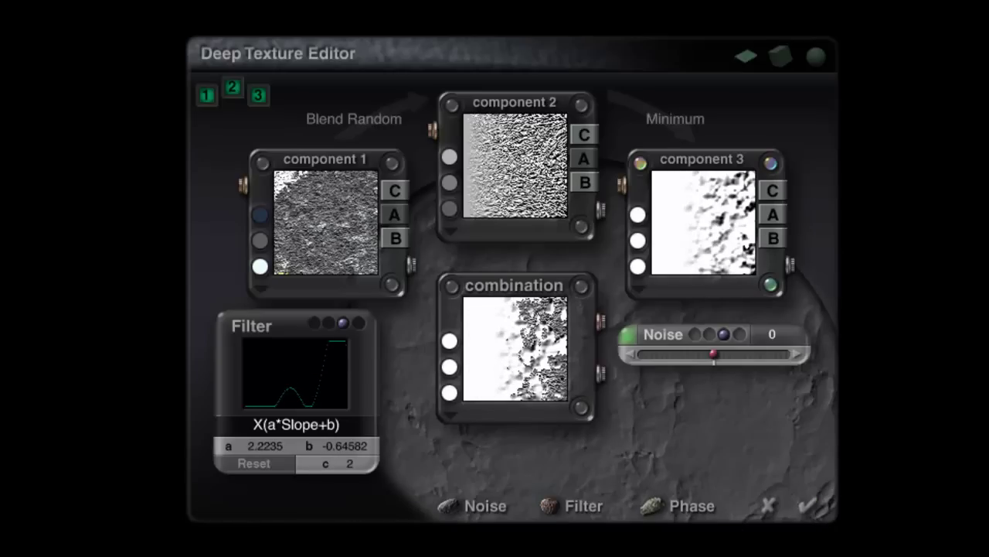
{"action": "left_click", "coordinate": [805, 508]}
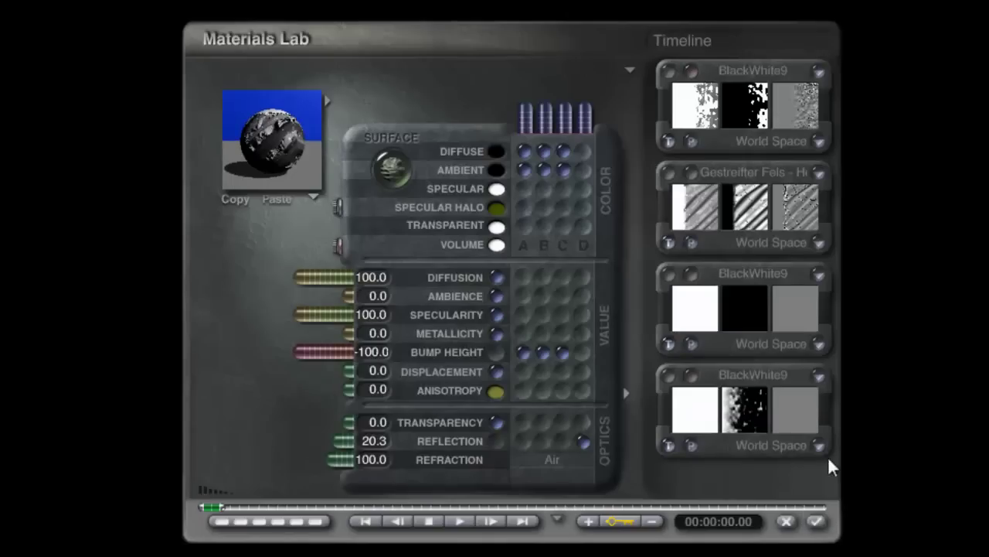
Replace the second texture with "purple rox" from the Rocks library and render the scene with the updated material
{"action": "left_click", "coordinate": [736, 171]}
{"action": "left_click_drag", "start_coordinate": [296, 265], "coordinate": [294, 428]}
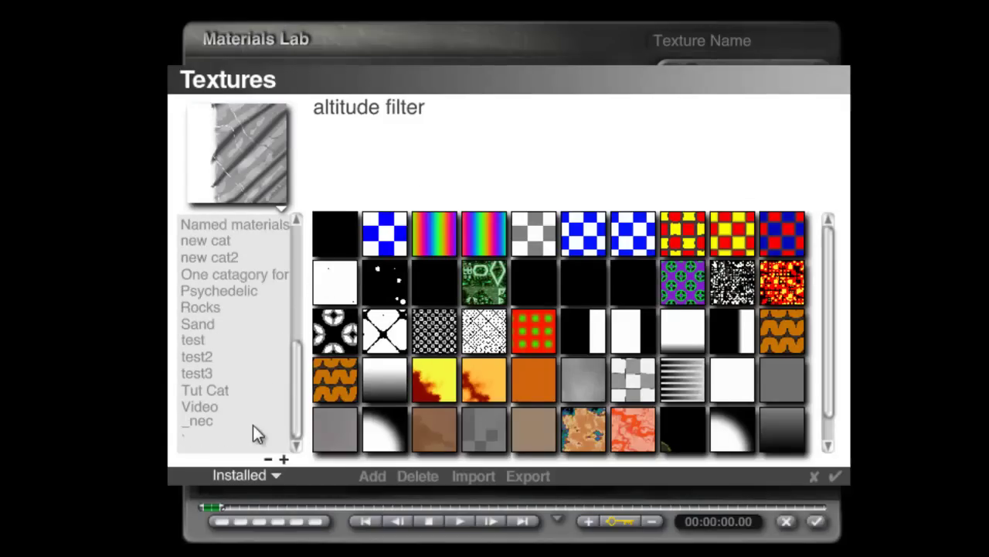
{"action": "left_click", "coordinate": [215, 316]}
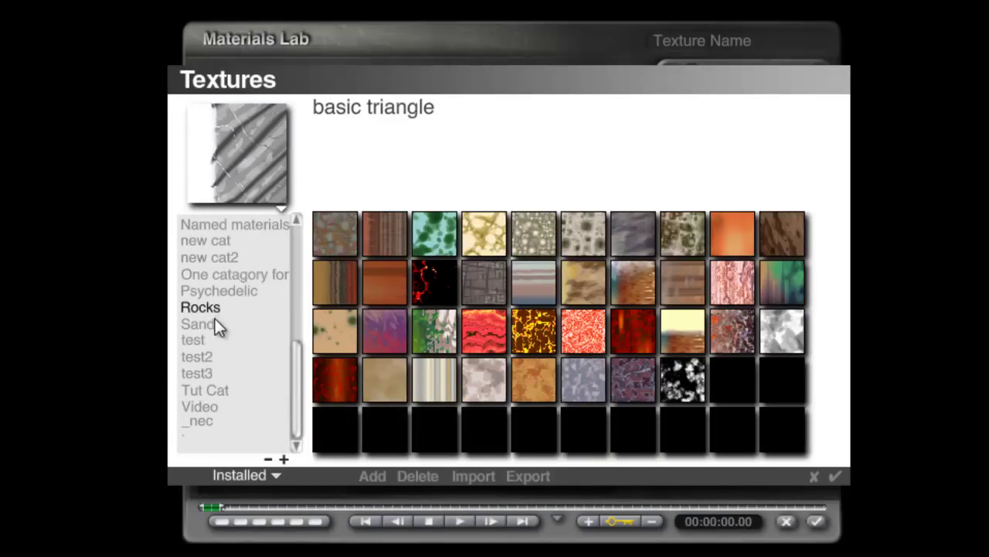
{"action": "left_click", "coordinate": [633, 240]}
{"action": "left_click", "coordinate": [834, 476]}
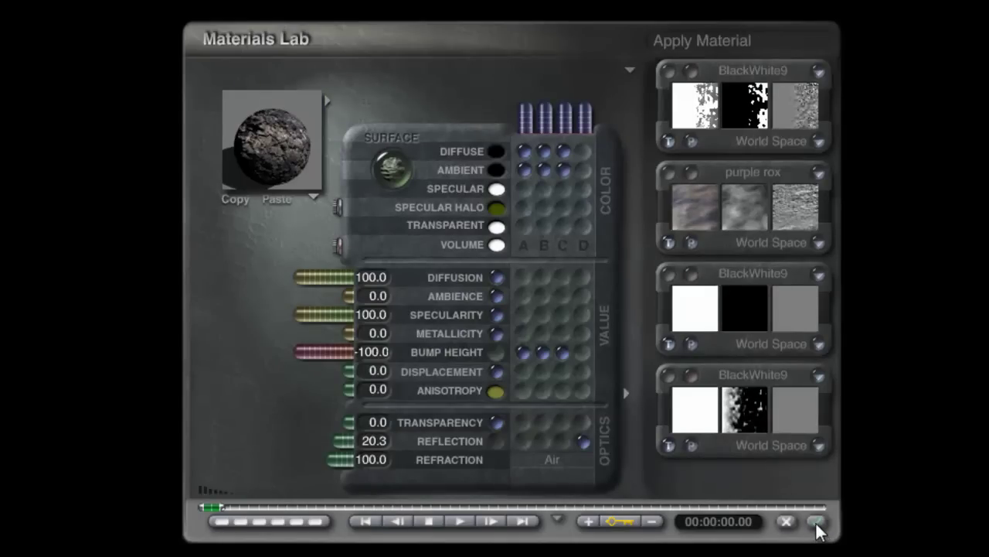
{"action": "left_click", "coordinate": [818, 524]}
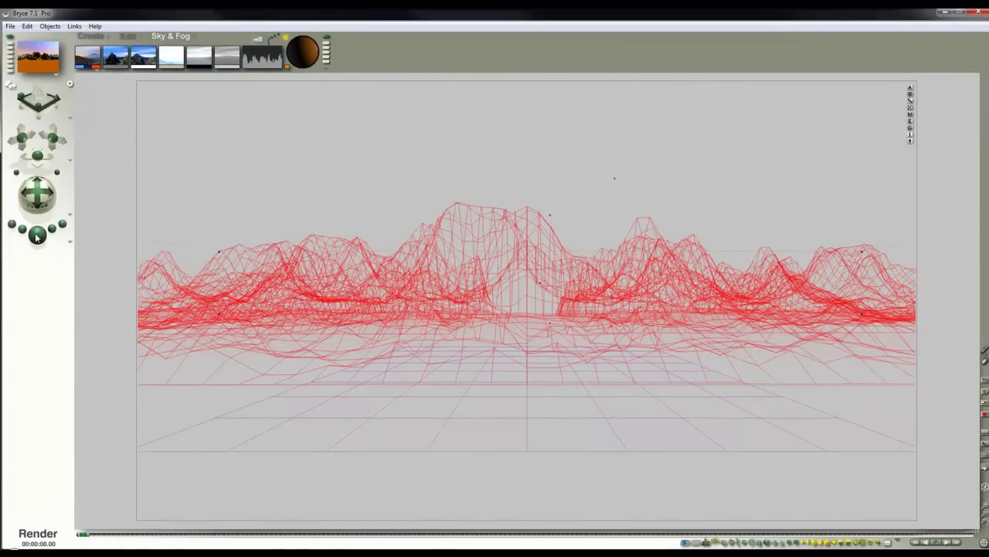
{"action": "left_click", "coordinate": [36, 235]}
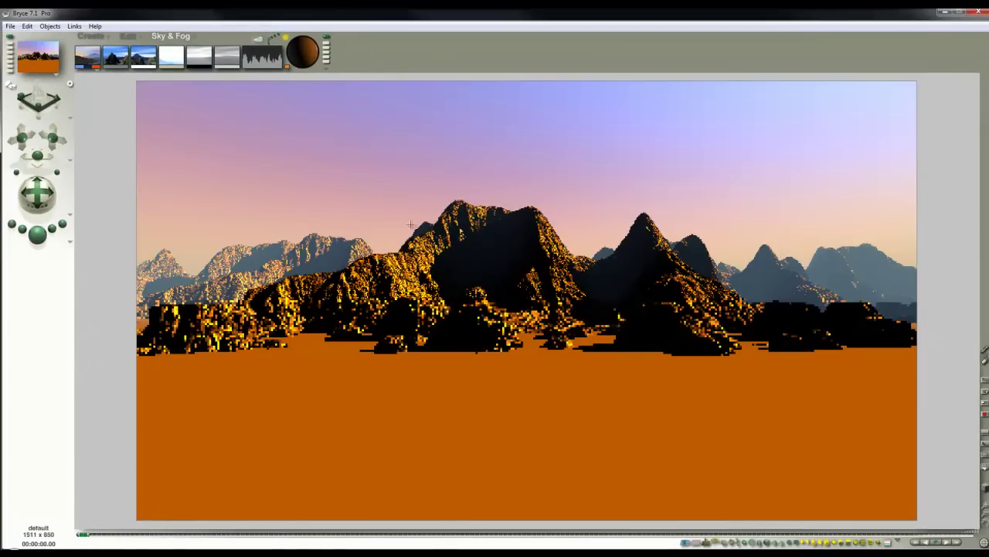
Set the sun colour to a lighter orange, RGB 255, 153, 57, and render the scene again
{"action": "left_click", "coordinate": [287, 70]}
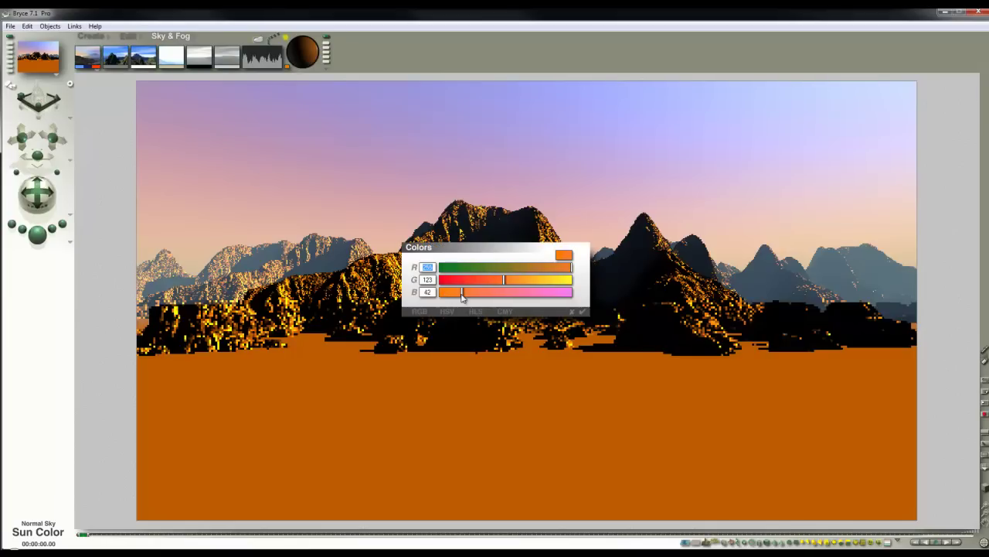
{"action": "left_click_drag", "start_coordinate": [492, 282], "coordinate": [520, 281]}
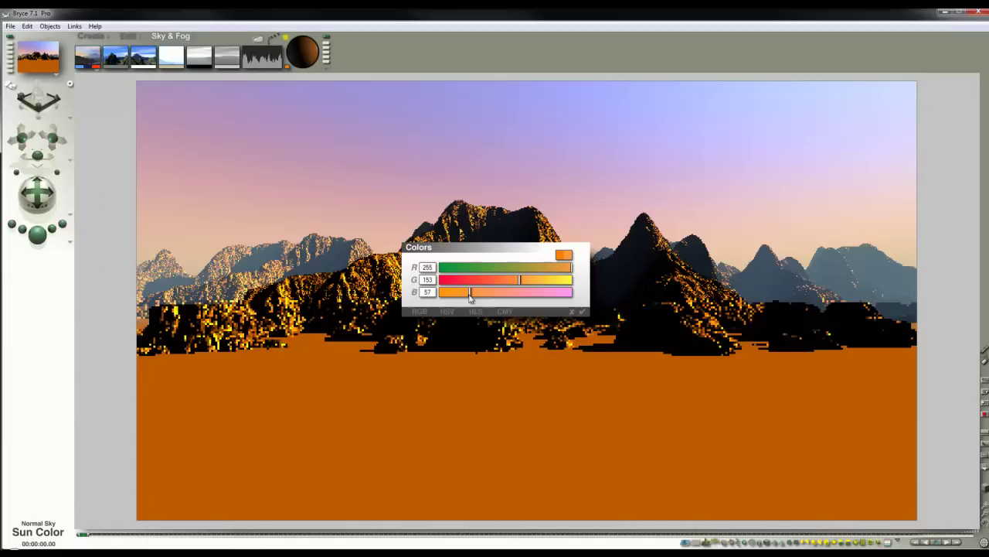
{"action": "left_click", "coordinate": [581, 313]}
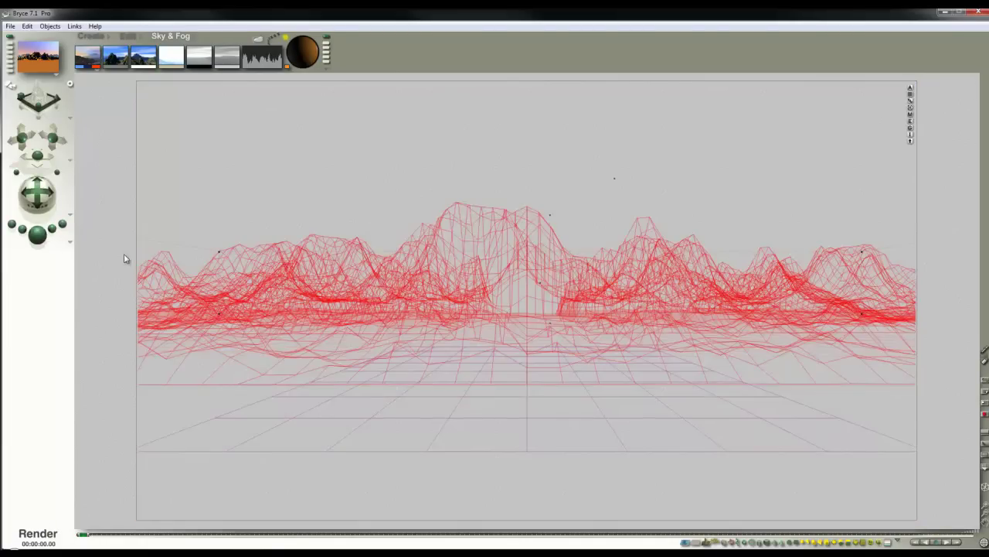
{"action": "key", "text": "ctrl+r"}
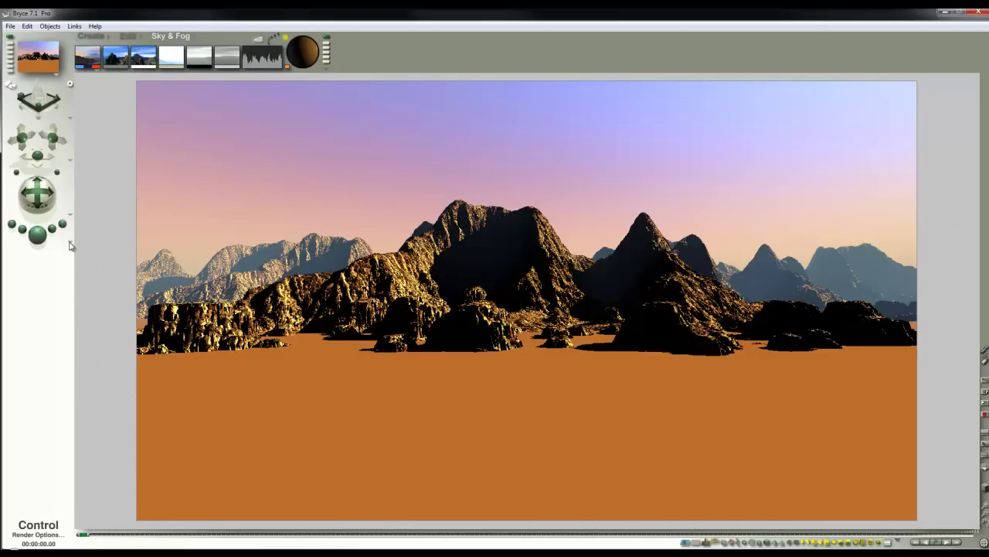
Enable Shadow Softness for the sun in the Sky Lab, set it to 15 and apply the change
{"action": "left_click", "coordinate": [260, 42]}
{"action": "left_click", "coordinate": [371, 167]}
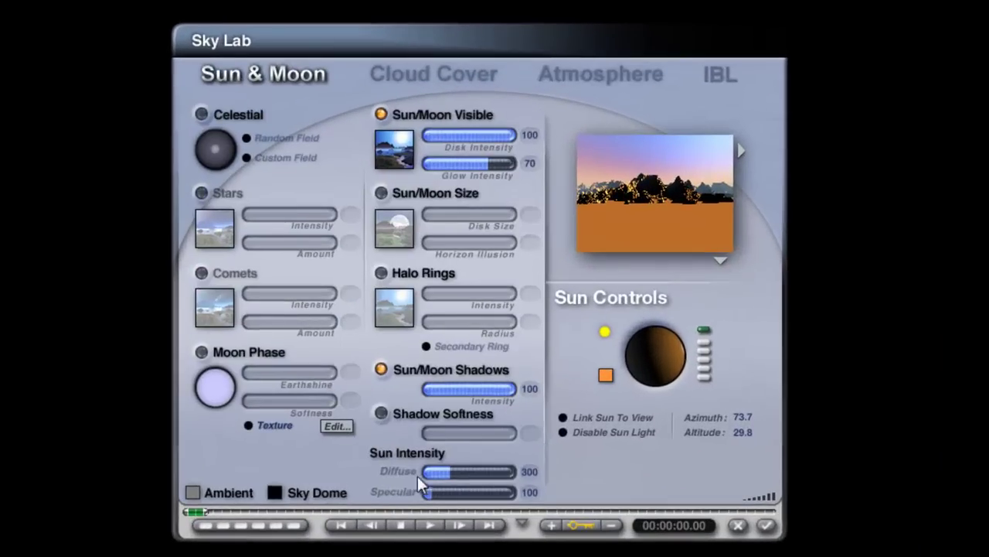
{"action": "left_click", "coordinate": [381, 415]}
{"action": "type", "text": "15"}
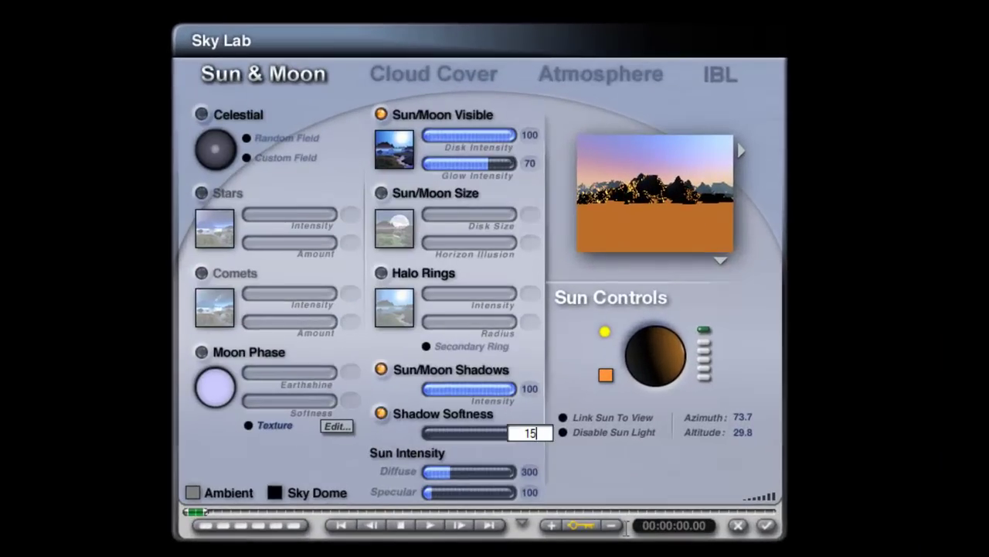
{"action": "key", "text": "Return"}
{"action": "left_click", "coordinate": [765, 526]}
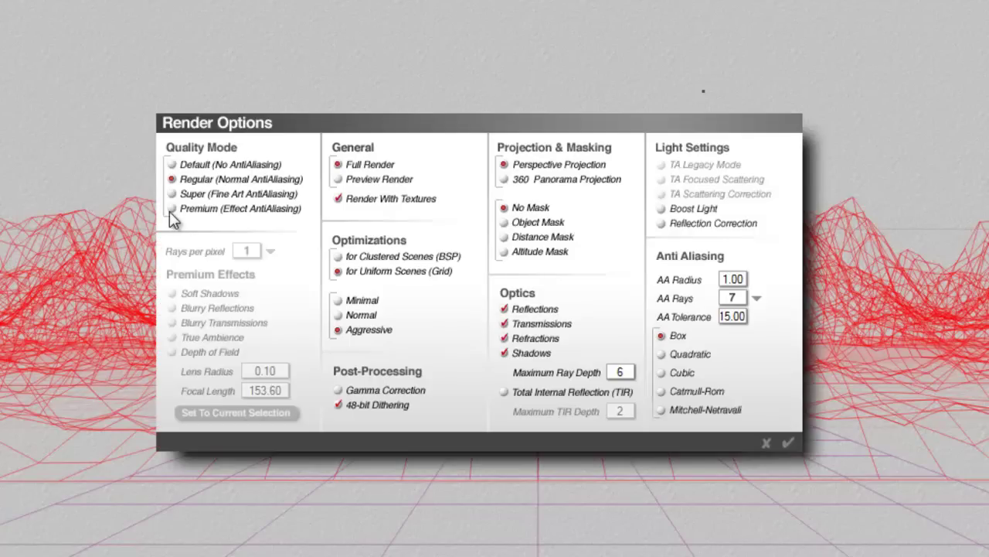
Set Premium render quality with 4 rays per pixel, Soft Shadows, True Ambience and Blurry Reflections, and render the scene
{"action": "left_click", "coordinate": [172, 207]}
{"action": "left_click", "coordinate": [269, 255]}
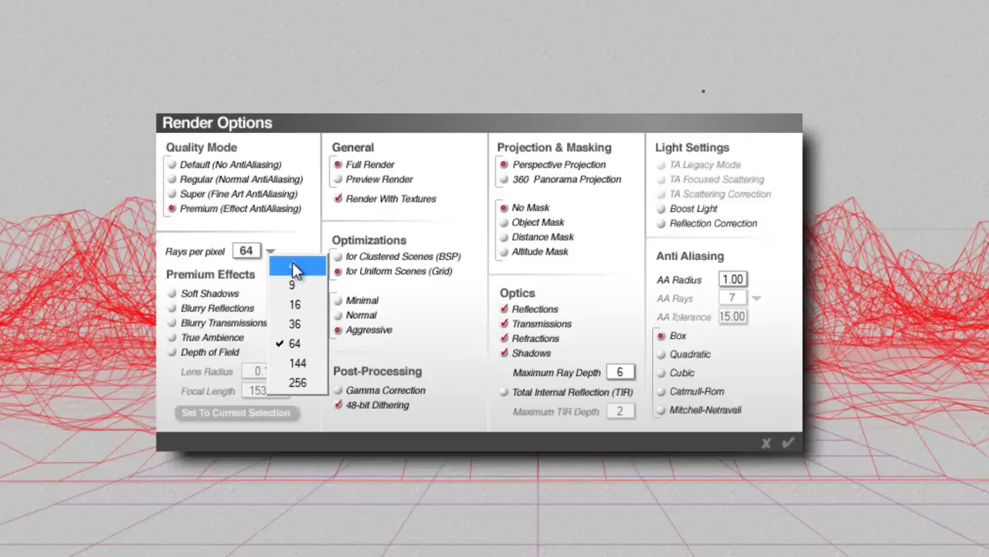
{"action": "left_click", "coordinate": [293, 263]}
{"action": "left_click", "coordinate": [173, 293]}
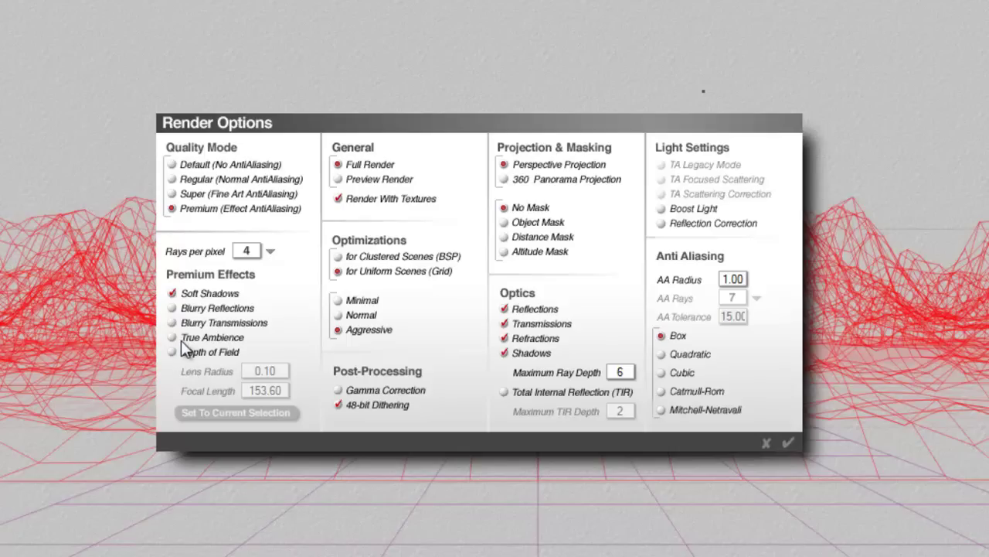
{"action": "left_click", "coordinate": [172, 337]}
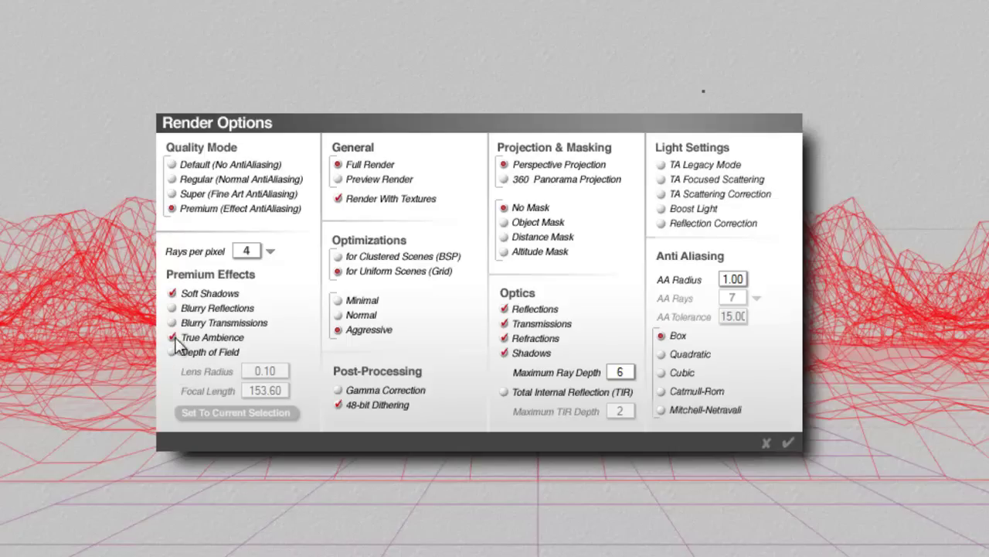
{"action": "left_click", "coordinate": [173, 308]}
{"action": "left_click", "coordinate": [789, 444]}
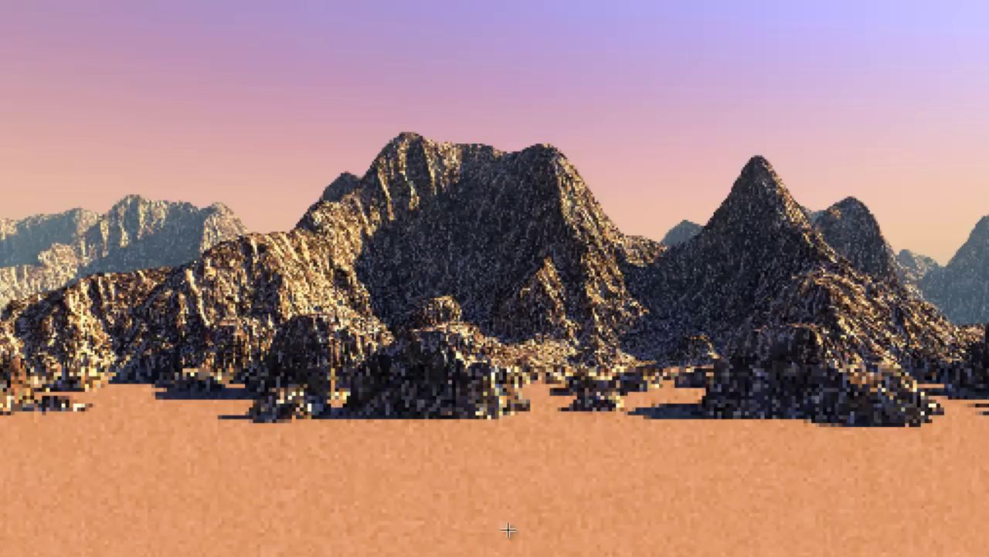
{"action": "key", "text": "Escape"}
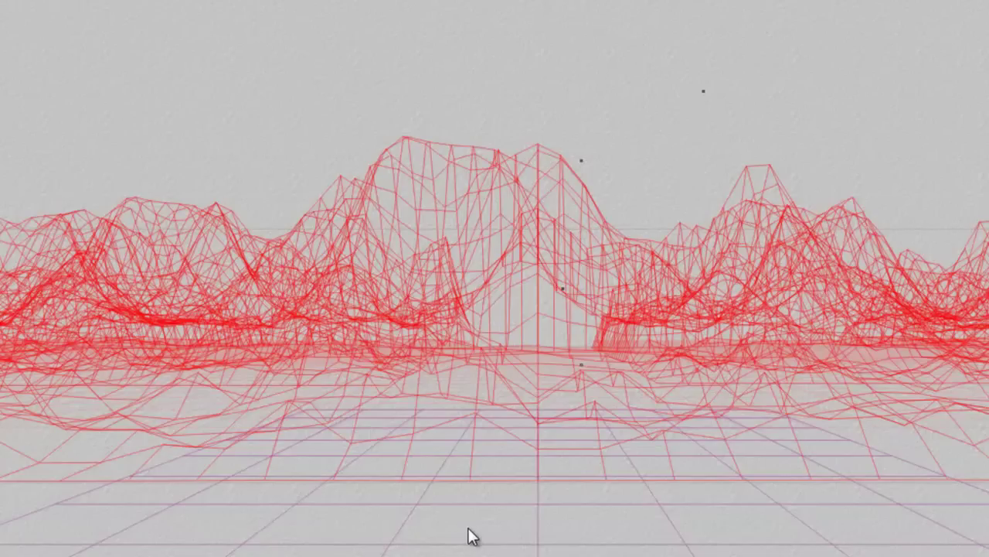
Edit the ground plane's material: set Diffusion to 0, the Diffuse colour to black, and both Reflection and Metallicity to 100
{"action": "left_click", "coordinate": [540, 540]}
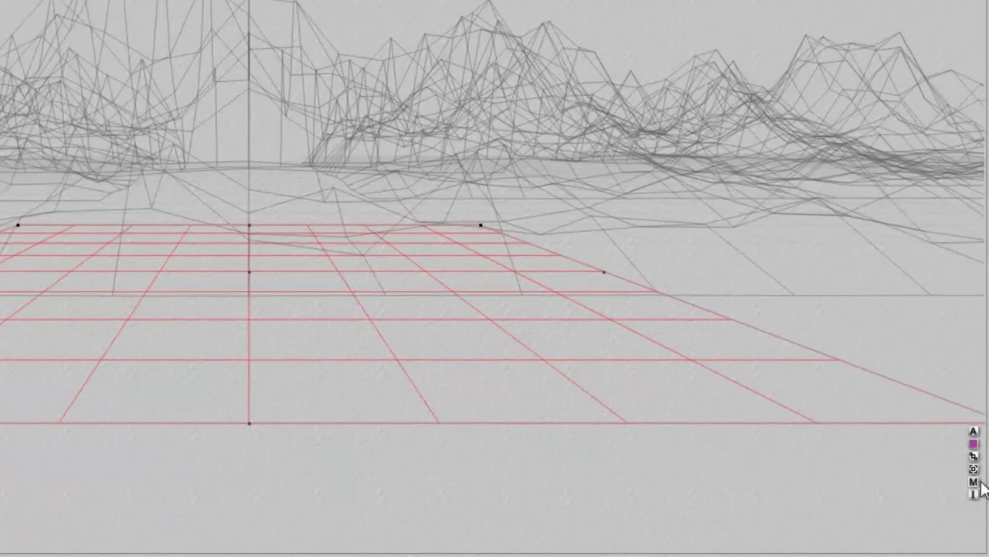
{"action": "left_click", "coordinate": [974, 482]}
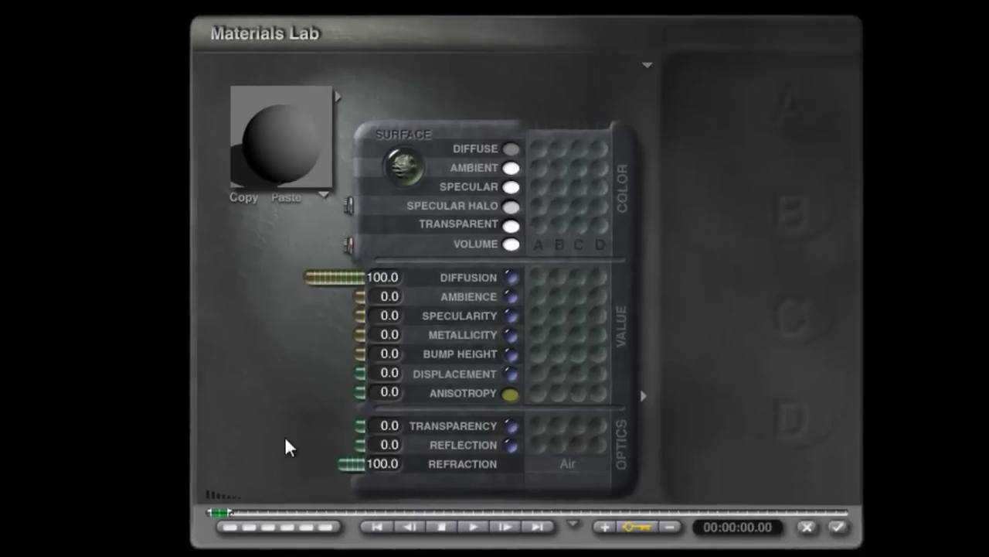
{"action": "left_click_drag", "start_coordinate": [323, 283], "coordinate": [431, 280]}
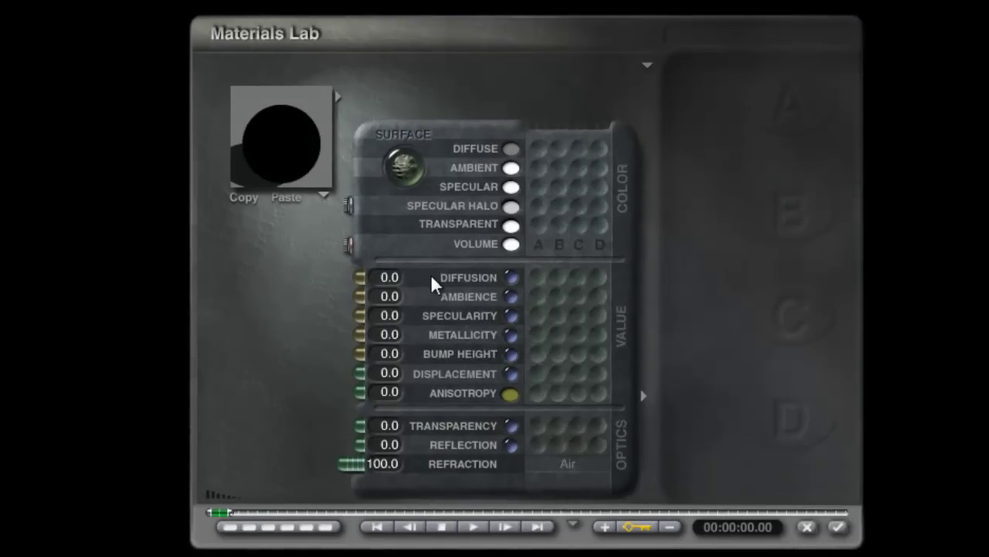
{"action": "left_click_drag", "start_coordinate": [508, 148], "coordinate": [864, 131]}
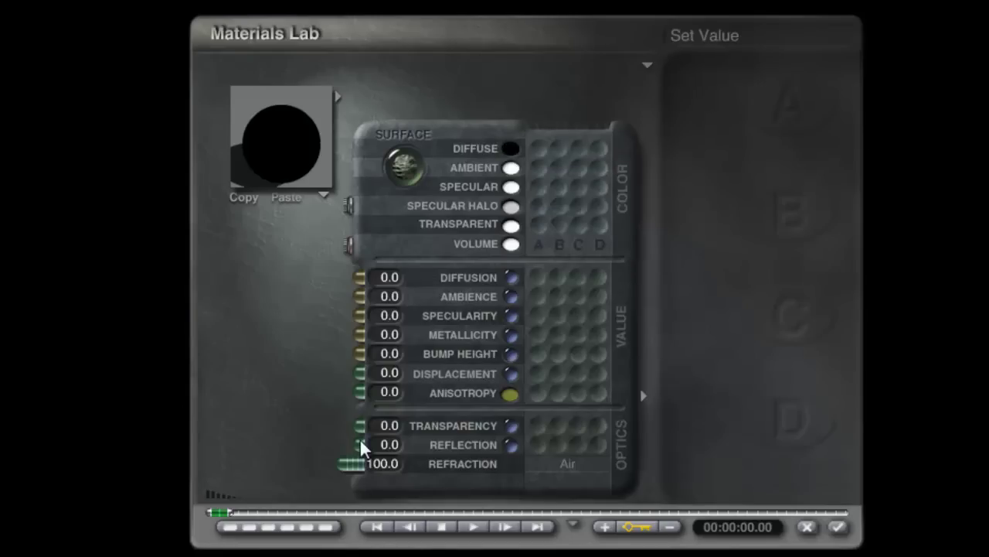
{"action": "left_click_drag", "start_coordinate": [360, 447], "coordinate": [209, 457]}
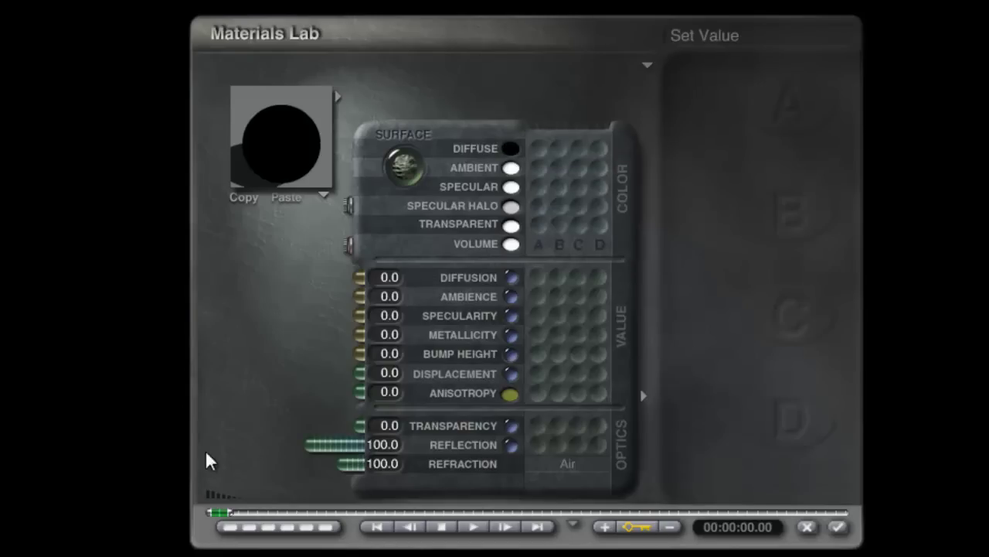
{"action": "left_click_drag", "start_coordinate": [354, 326], "coordinate": [227, 252]}
{"action": "left_click", "coordinate": [271, 159]}
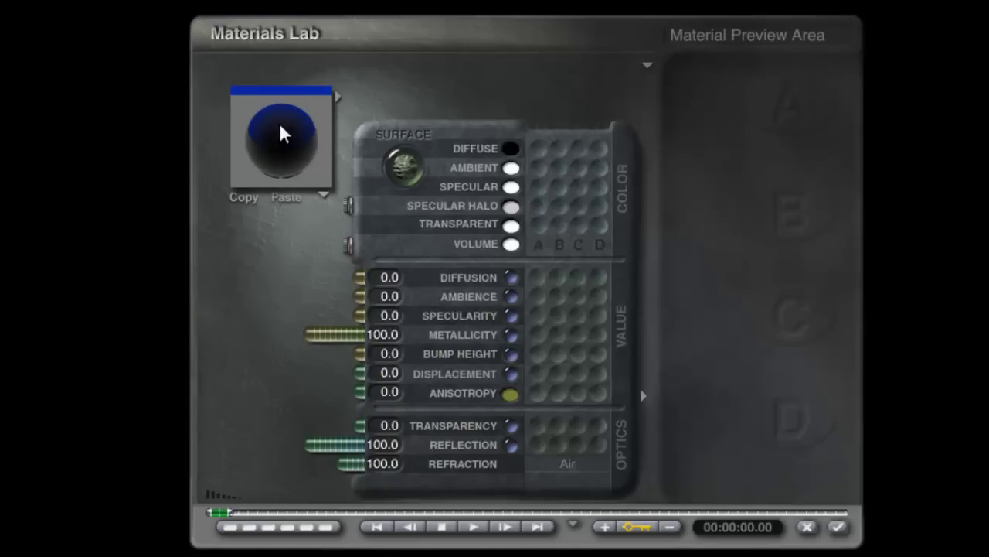
{"action": "left_click", "coordinate": [287, 150]}
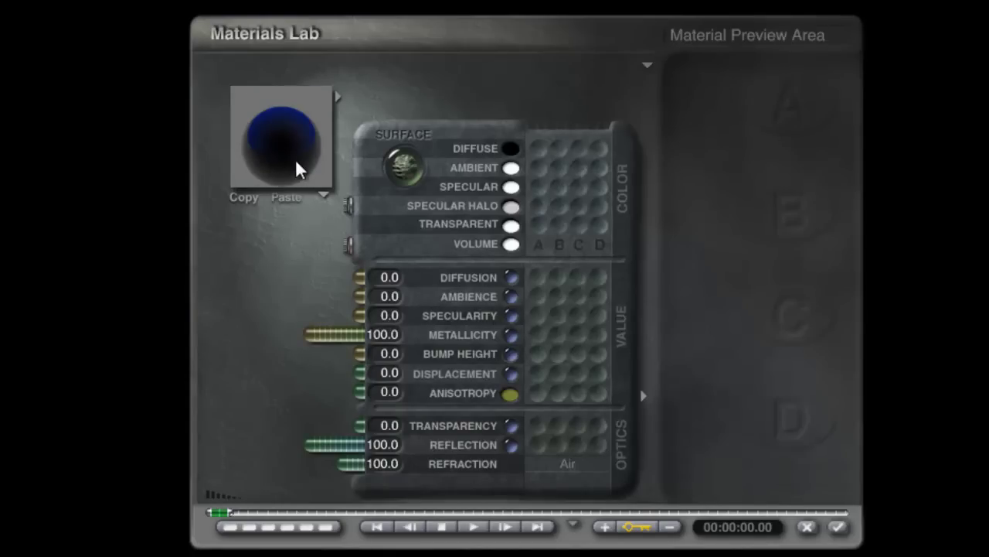
{"action": "left_click", "coordinate": [288, 160]}
{"action": "left_click", "coordinate": [302, 146]}
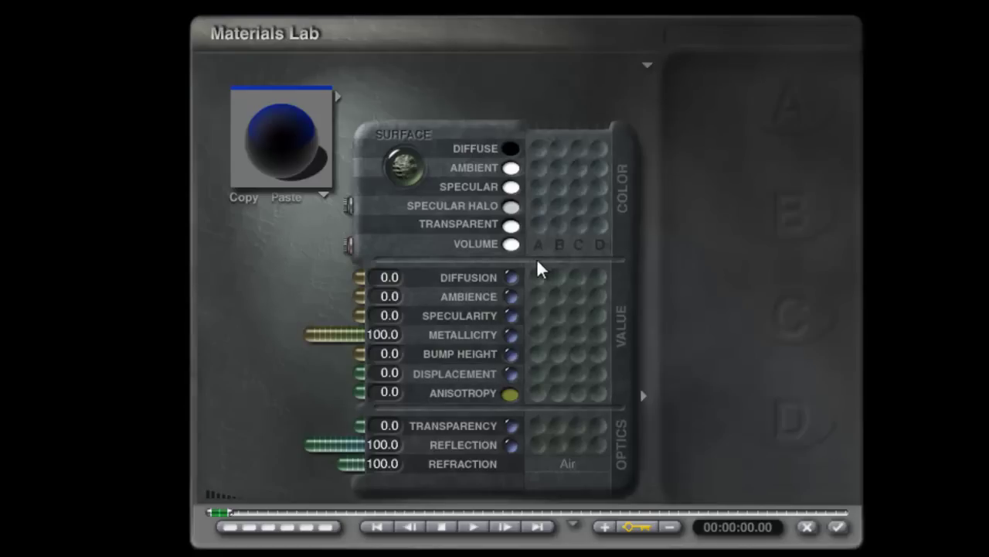
Set the material's Anisotropy colour to black and its Anisotropy value to 100
{"action": "left_click", "coordinate": [514, 393]}
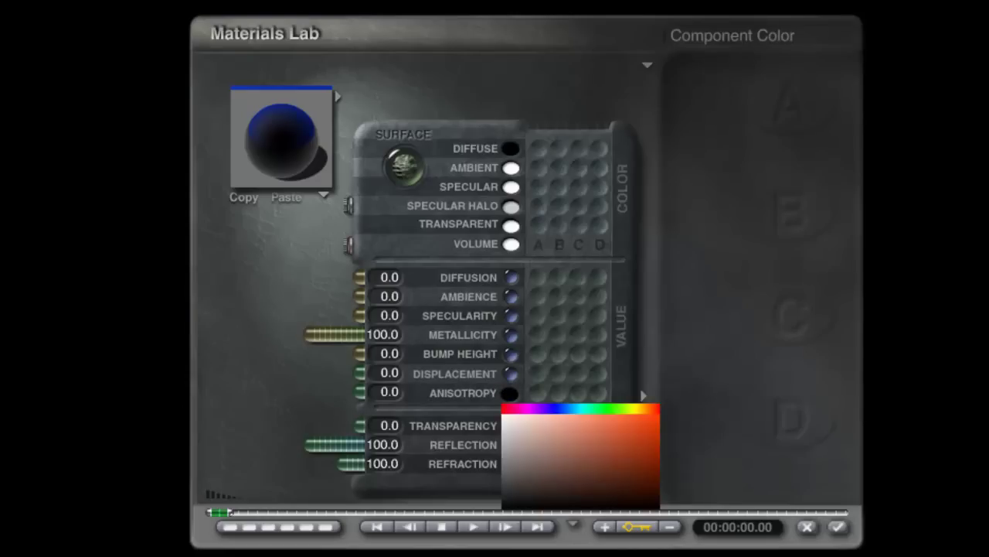
{"action": "left_click", "coordinate": [777, 312]}
{"action": "left_click_drag", "start_coordinate": [363, 402], "coordinate": [232, 404]}
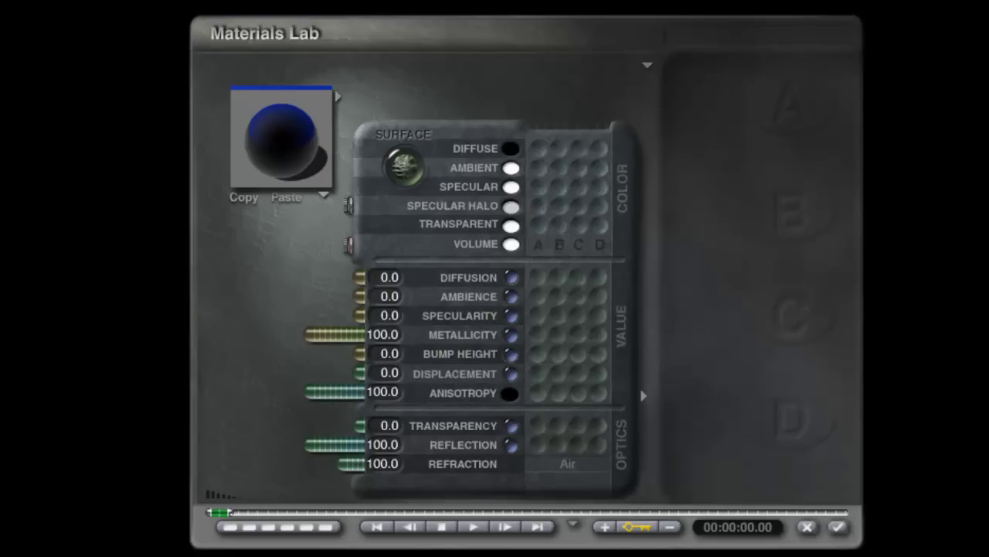
Check the Specular Halo colour in HLS mode, apply the ground material and render the scene
{"action": "left_click", "coordinate": [514, 210]}
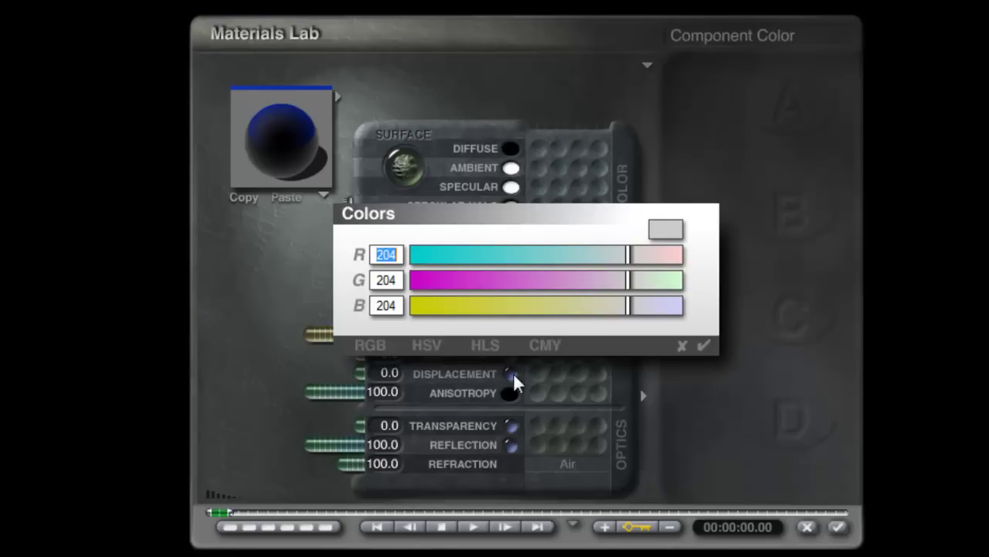
{"action": "left_click", "coordinate": [489, 357]}
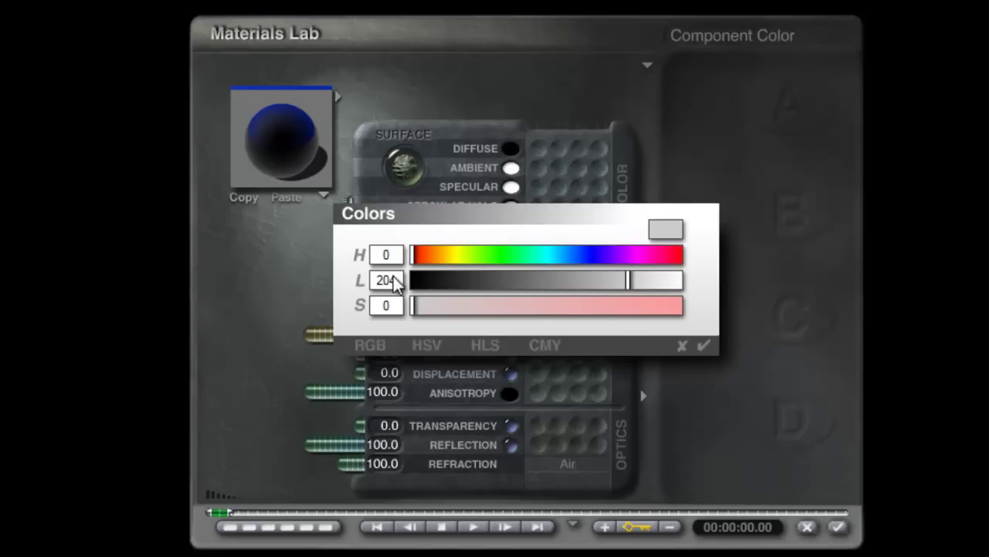
{"action": "left_click", "coordinate": [705, 347]}
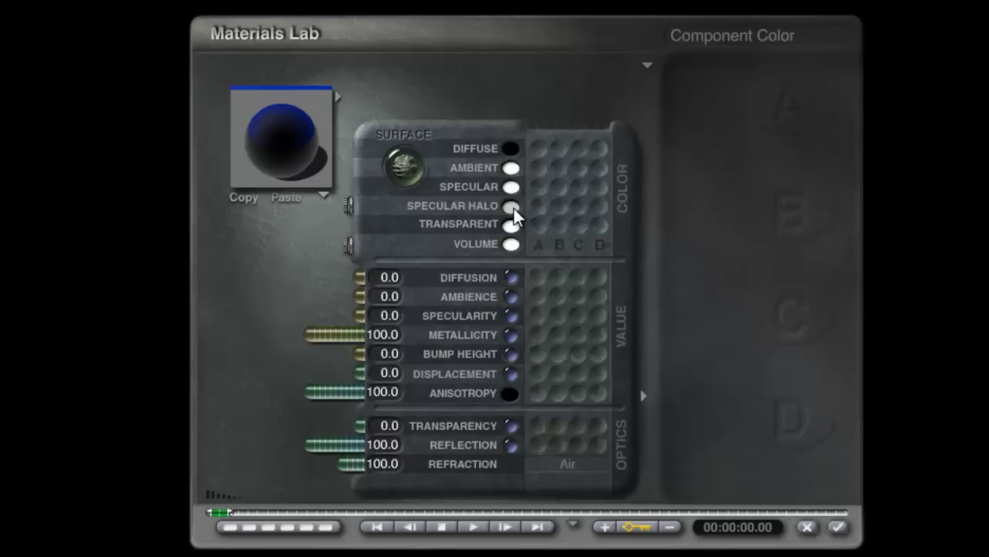
{"action": "left_click", "coordinate": [839, 529]}
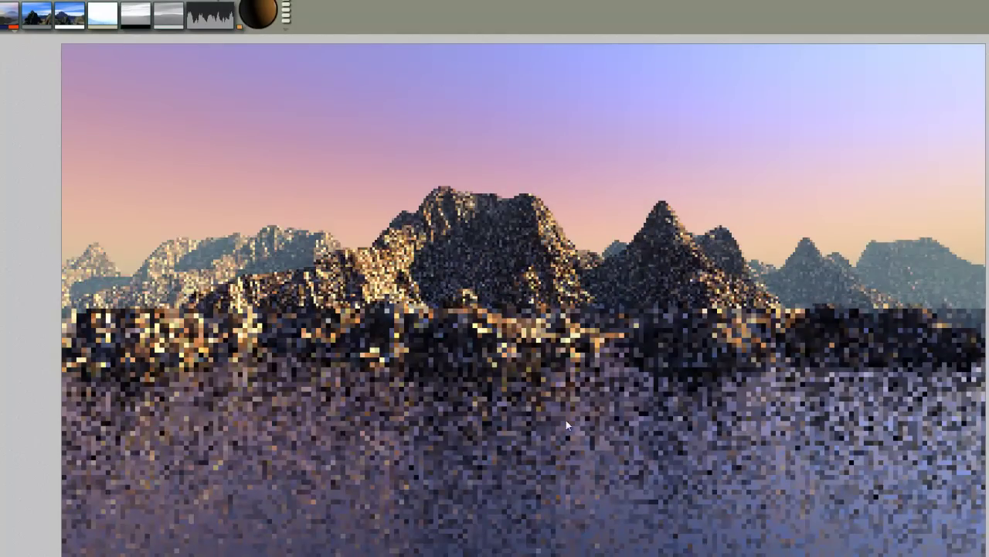
{"action": "key", "text": "Escape"}
Set the ground material's Specular Halo lightness to 70 and apply the change
{"action": "left_click", "coordinate": [978, 523]}
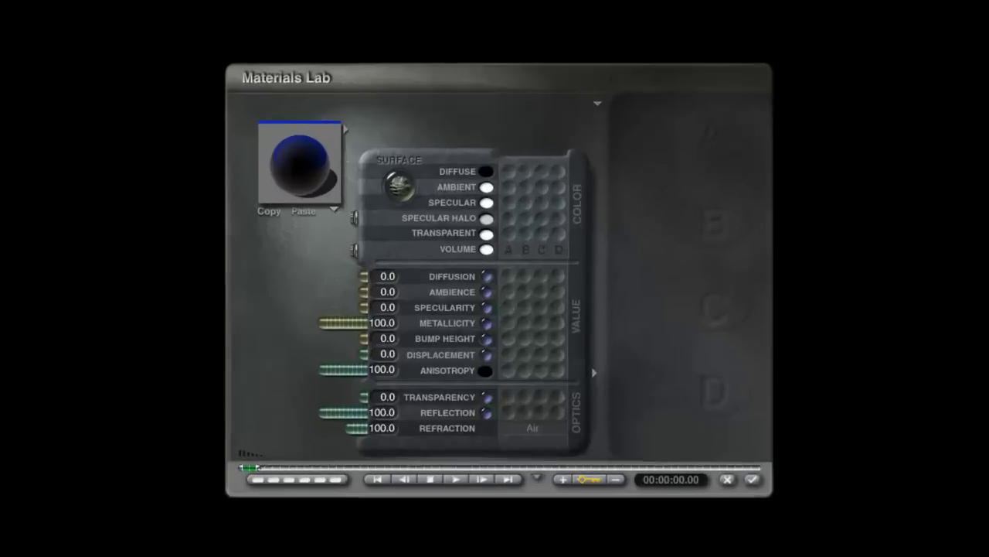
{"action": "left_click", "coordinate": [493, 205]}
{"action": "left_click", "coordinate": [377, 280]}
{"action": "type", "text": "70"}
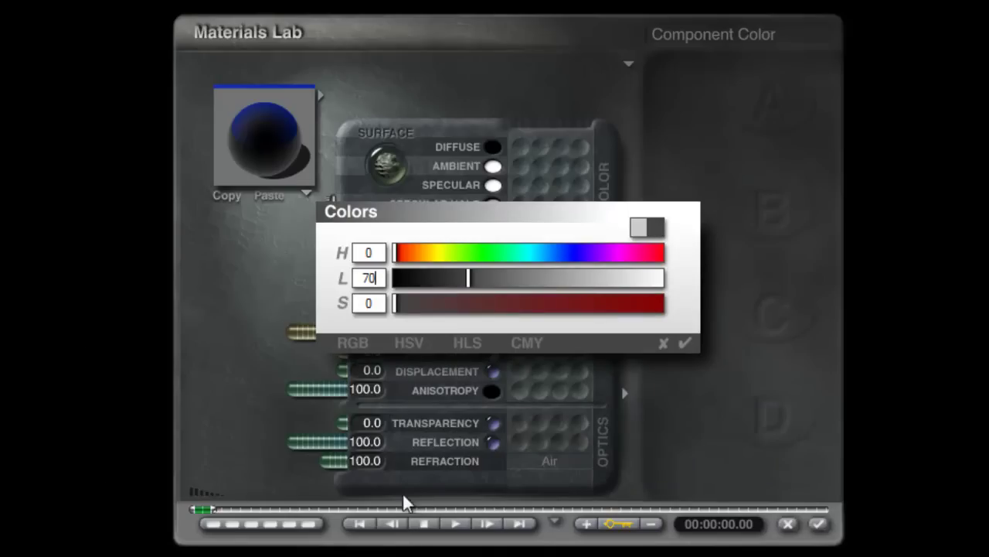
{"action": "left_click", "coordinate": [686, 344]}
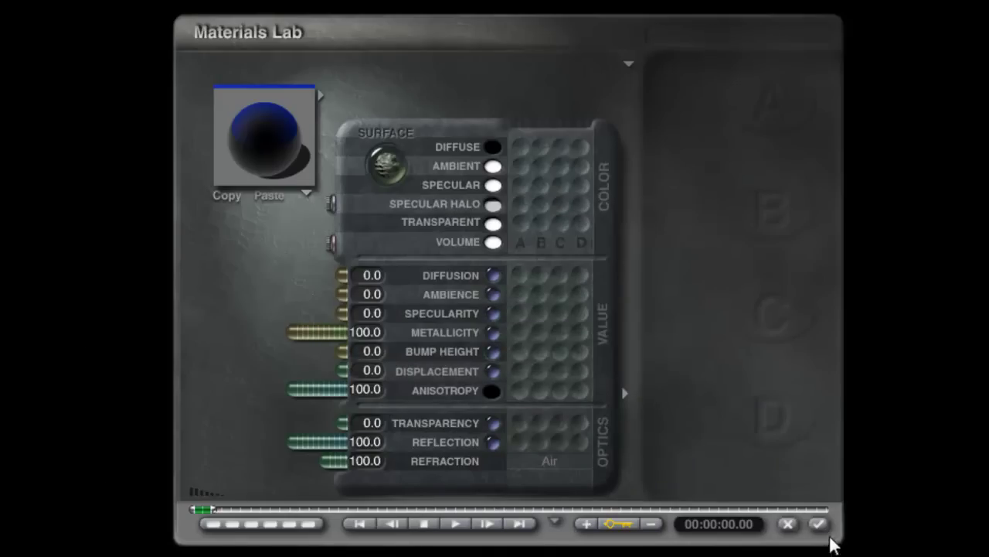
{"action": "left_click", "coordinate": [820, 525]}
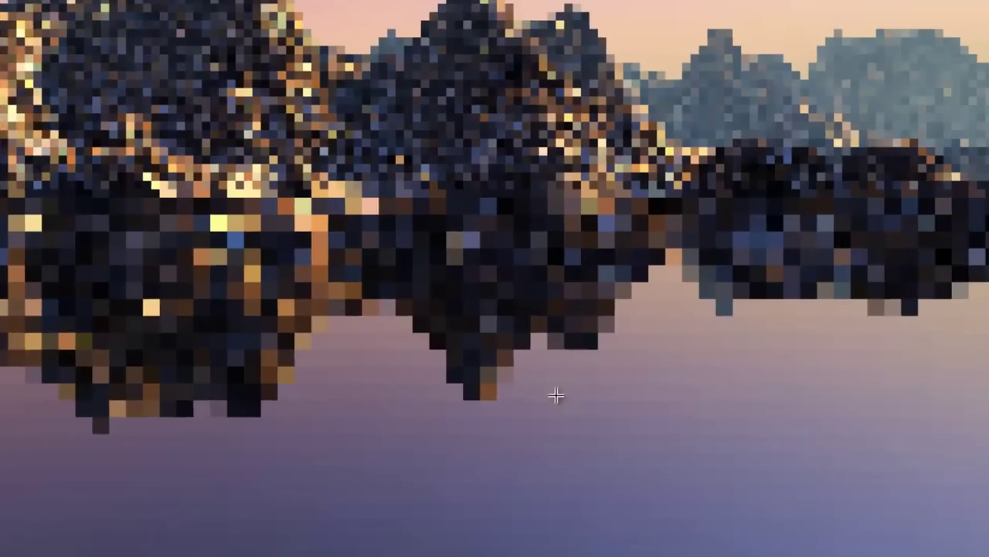
Test-render several small areas of the mountain reflections in the ground plane to examine their blur
{"action": "left_click_drag", "start_coordinate": [372, 217], "coordinate": [513, 381]}
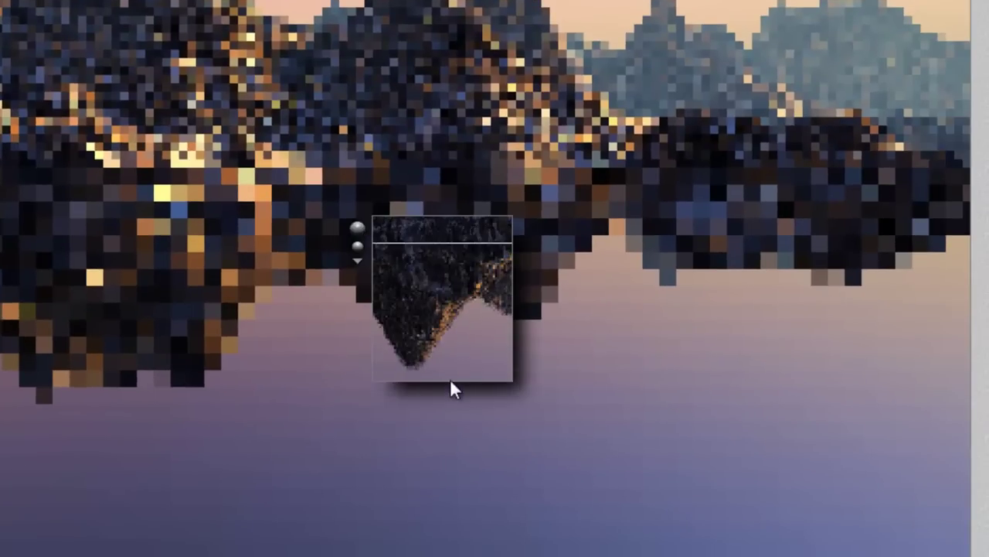
{"action": "left_click_drag", "start_coordinate": [551, 297], "coordinate": [439, 167]}
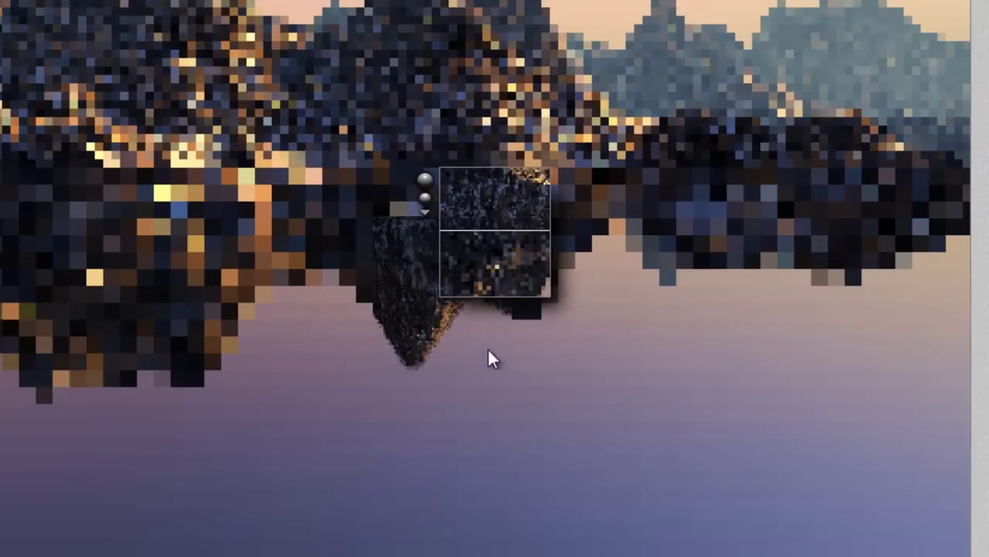
{"action": "left_click_drag", "start_coordinate": [735, 324], "coordinate": [602, 176]}
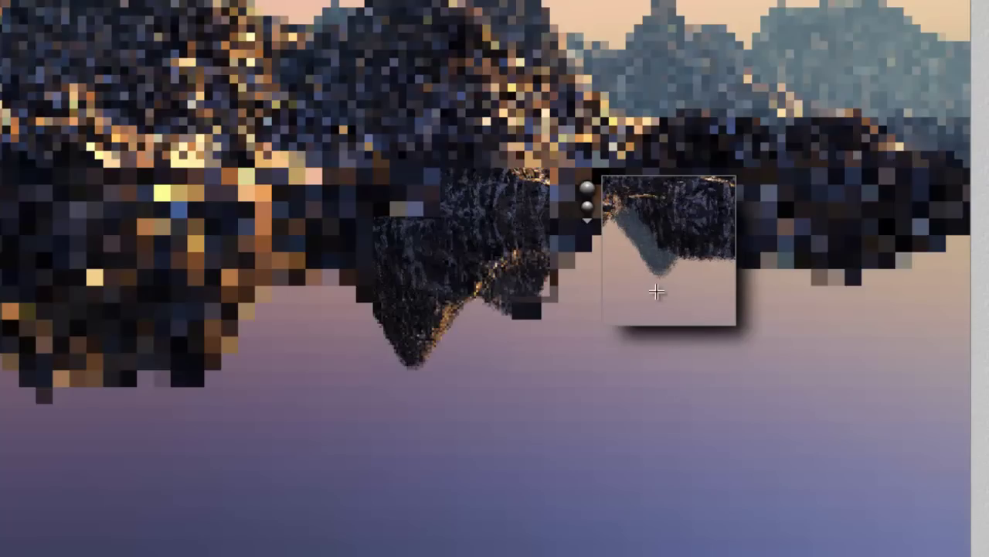
{"action": "left_click_drag", "start_coordinate": [609, 213], "coordinate": [671, 305]}
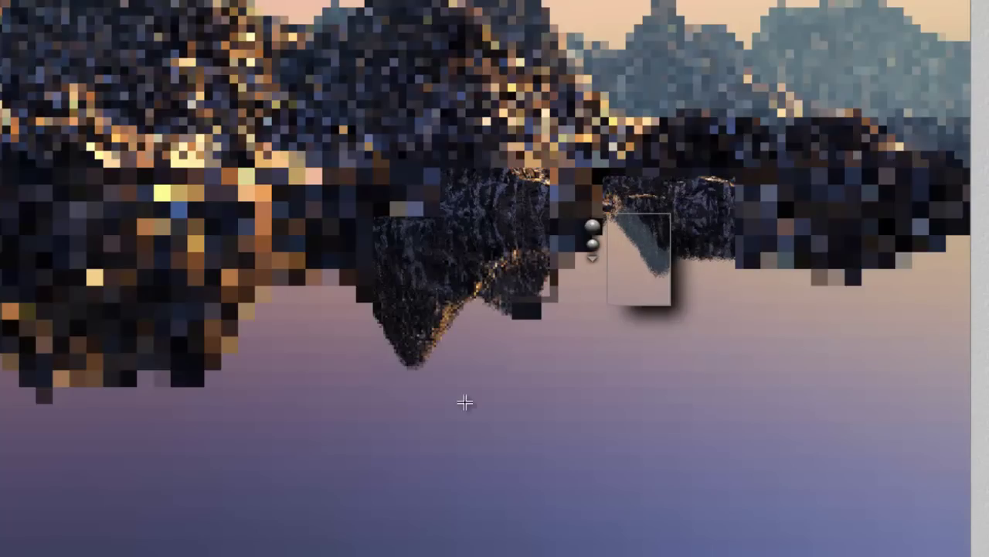
{"action": "key", "text": "Escape"}
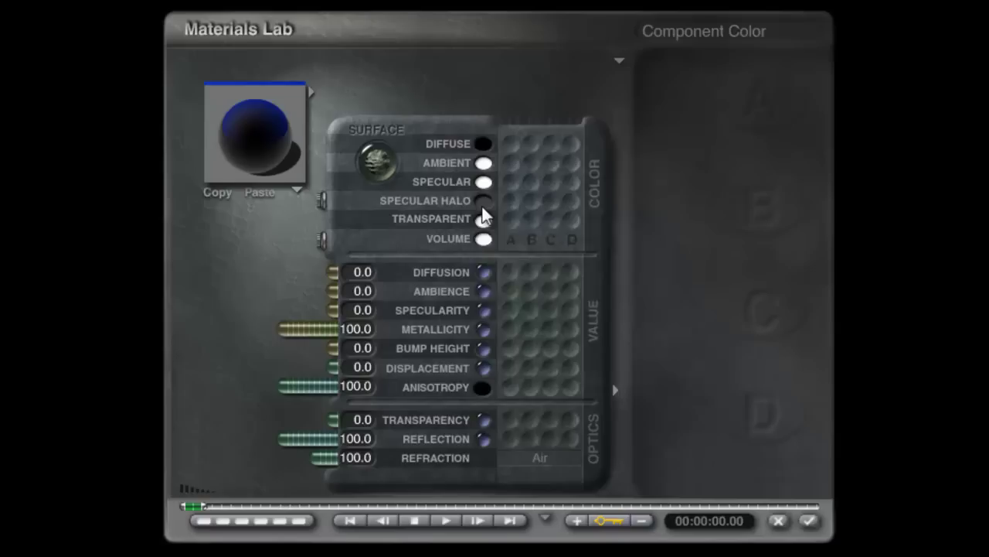
Set the Specular Halo lightness to 100, apply the material and test-render an area of the distant reflections
{"action": "left_click", "coordinate": [483, 201]}
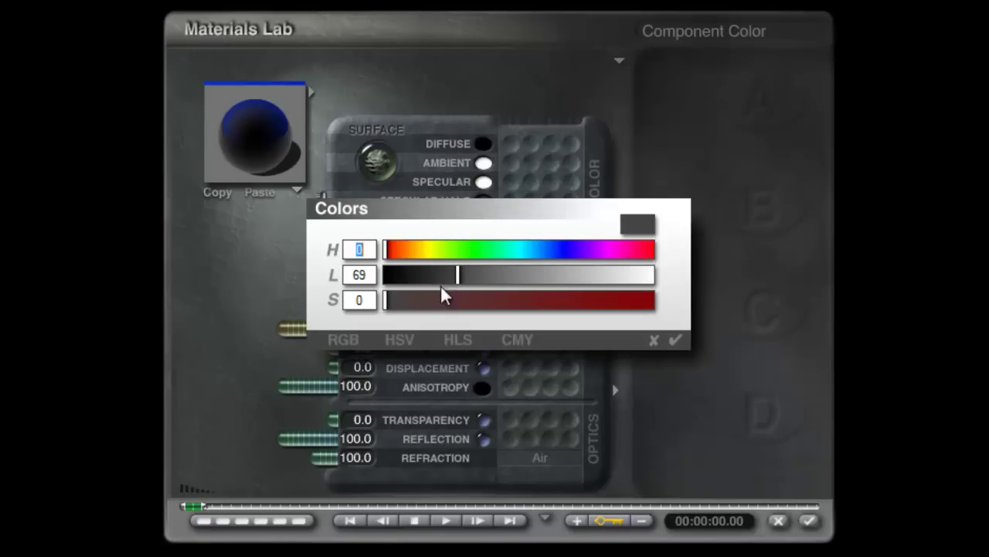
{"action": "left_click", "coordinate": [375, 280]}
{"action": "type", "text": "100"}
{"action": "left_click", "coordinate": [678, 340]}
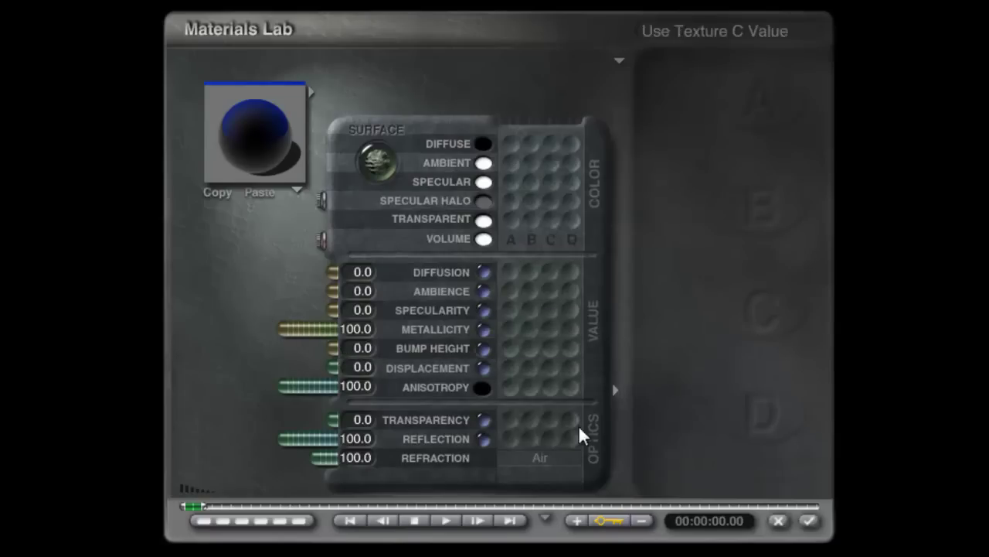
{"action": "left_click", "coordinate": [807, 522]}
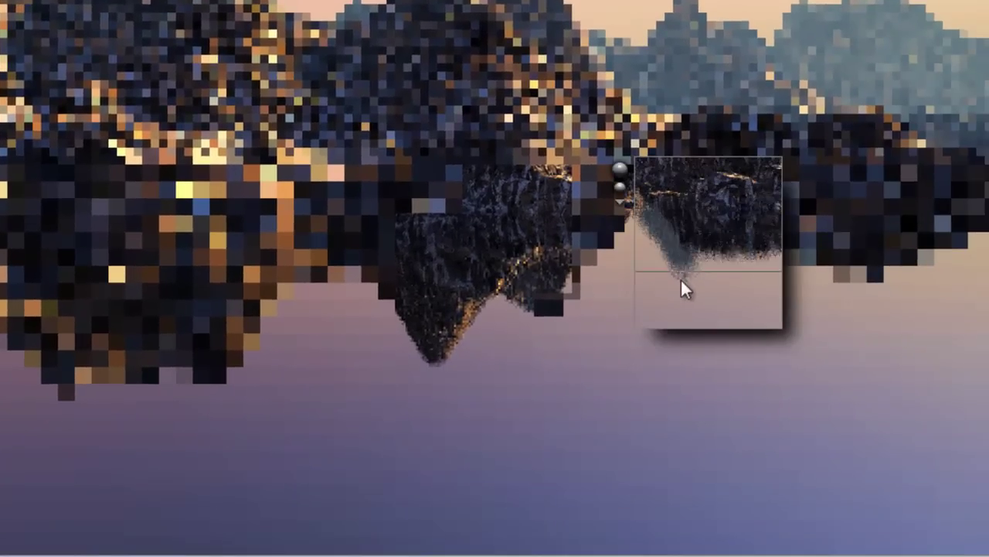
{"action": "left_click_drag", "start_coordinate": [851, 303], "coordinate": [774, 176]}
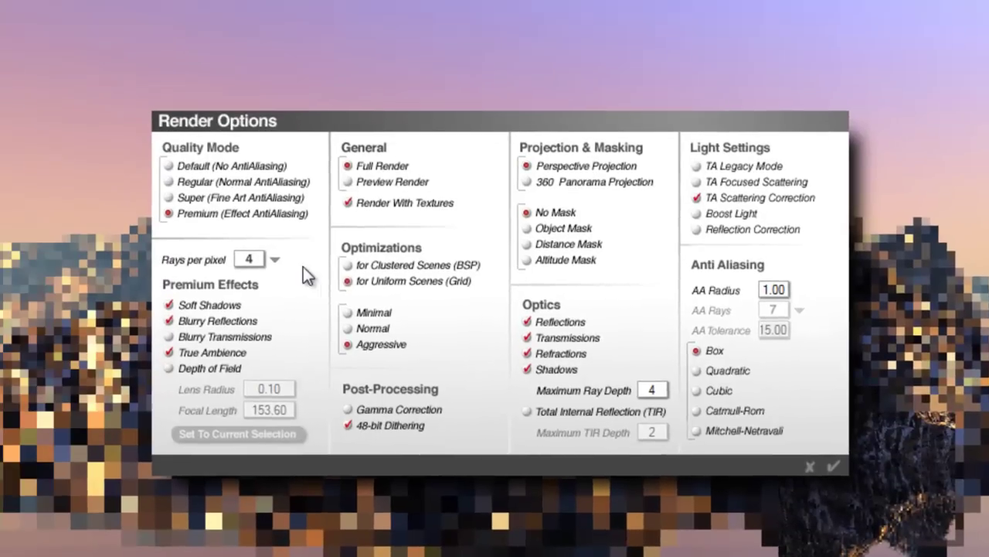
Set the Premium render quality to 36 rays per pixel
{"action": "left_click", "coordinate": [275, 260]}
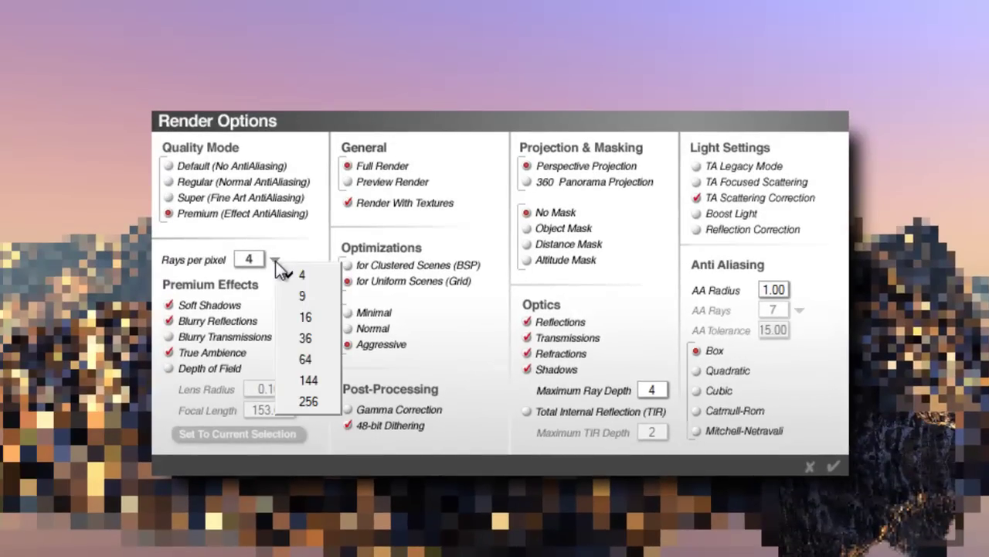
{"action": "left_click", "coordinate": [306, 341]}
{"action": "left_click", "coordinate": [838, 465]}
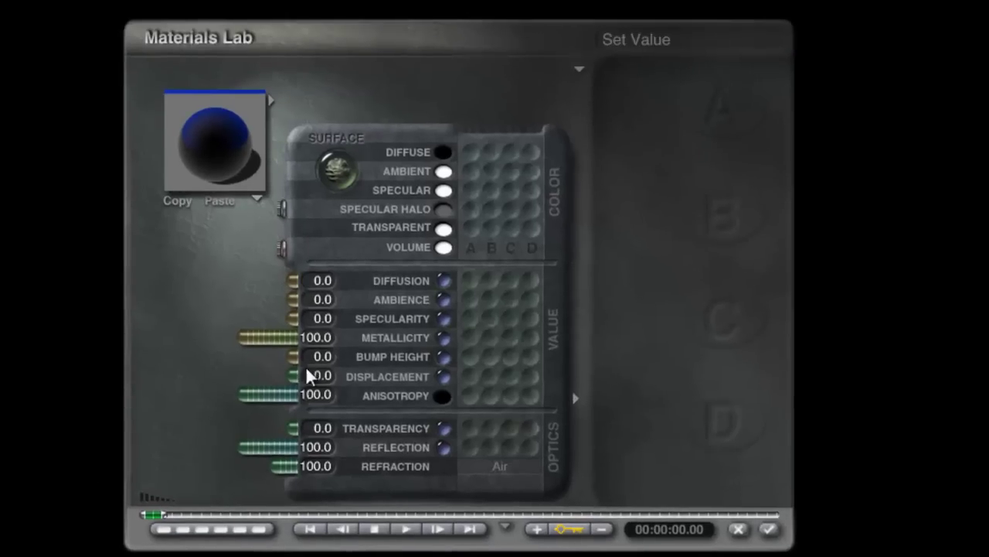
Lower the ground material's Anisotropy, apply it and start a new render of the scene
{"action": "left_click_drag", "start_coordinate": [294, 394], "coordinate": [337, 389]}
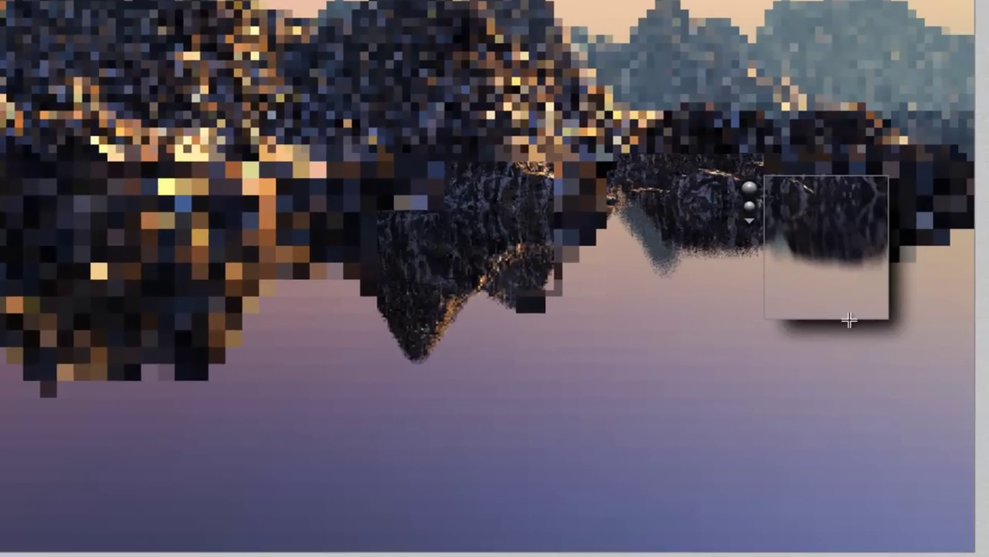
{"action": "left_click_drag", "start_coordinate": [751, 189], "coordinate": [700, 197]}
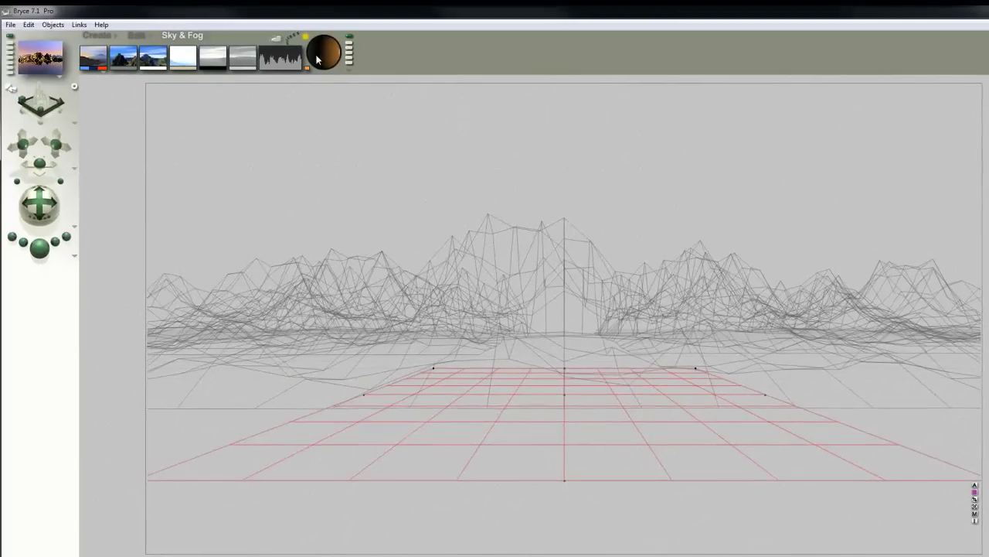
{"action": "left_click", "coordinate": [32, 247]}
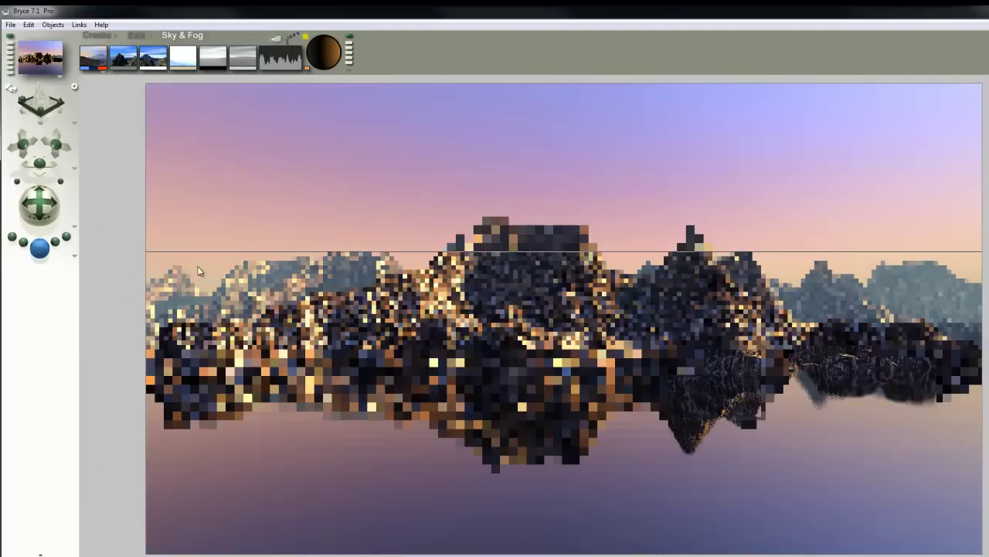
Reduce the rays per pixel in the render options and render the whole scene
{"action": "left_click", "coordinate": [73, 257]}
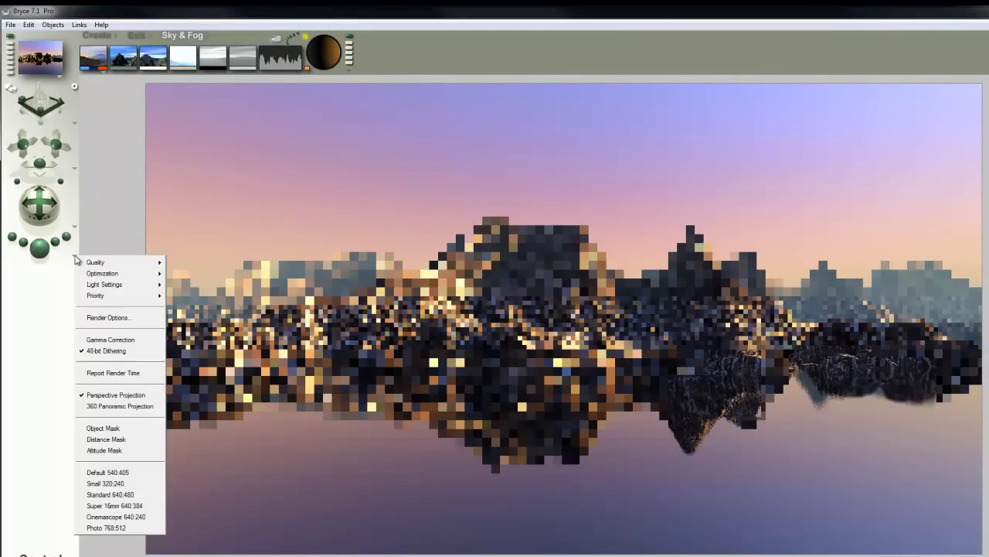
{"action": "left_click", "coordinate": [118, 317]}
{"action": "left_click", "coordinate": [397, 271]}
{"action": "left_click", "coordinate": [417, 275]}
{"action": "left_click", "coordinate": [697, 377]}
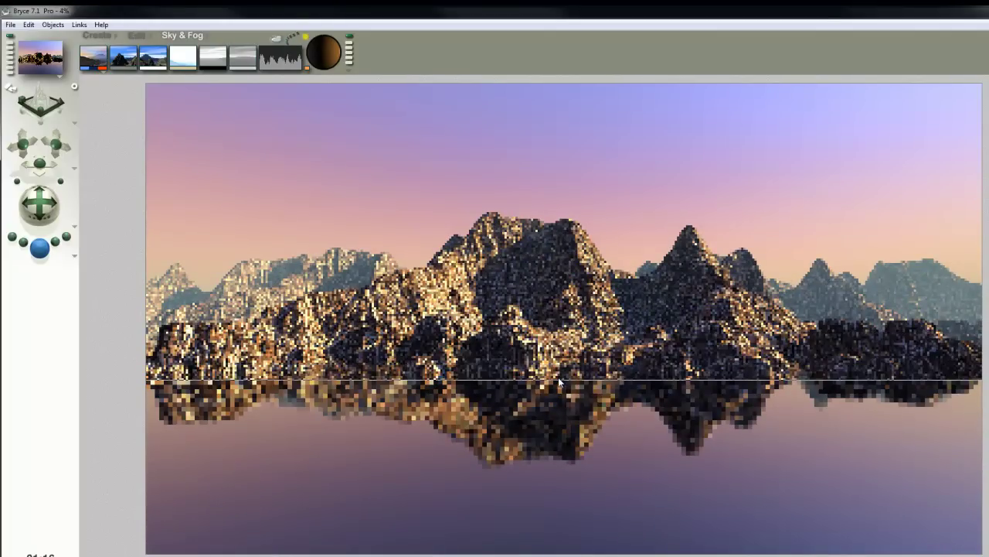
Test-render a small area at the tip of the central mountain's reflection
{"action": "left_click", "coordinate": [596, 490]}
{"action": "left_click_drag", "start_coordinate": [597, 491], "coordinate": [548, 422]}
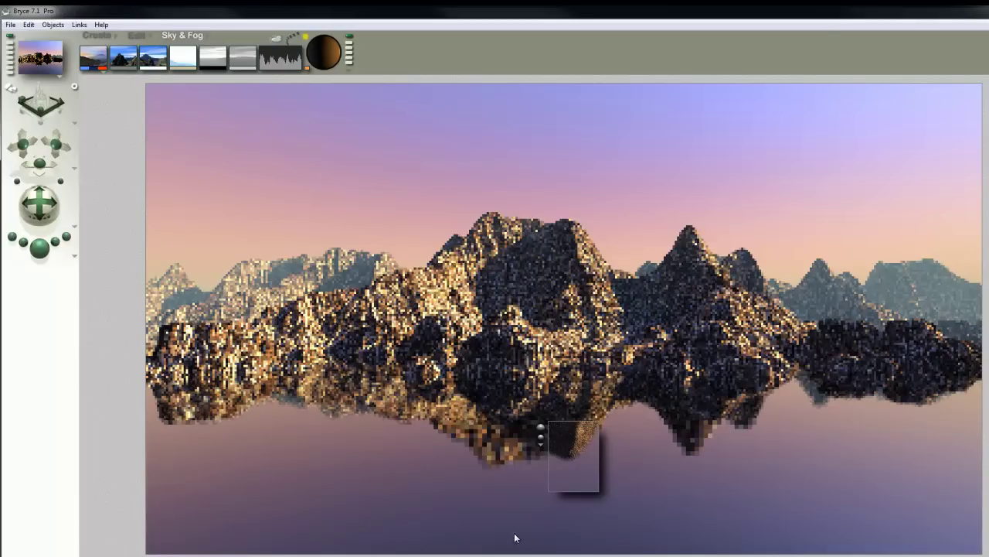
Test-render small areas beside the central mountain's reflection and over its foothills
{"action": "left_click_drag", "start_coordinate": [608, 359], "coordinate": [605, 356]}
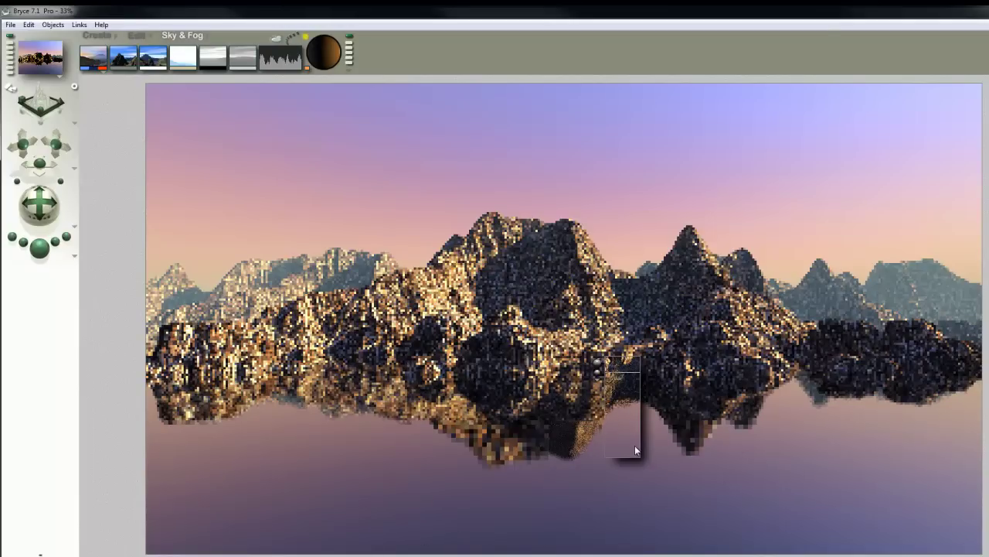
{"action": "left_click_drag", "start_coordinate": [608, 464], "coordinate": [516, 312]}
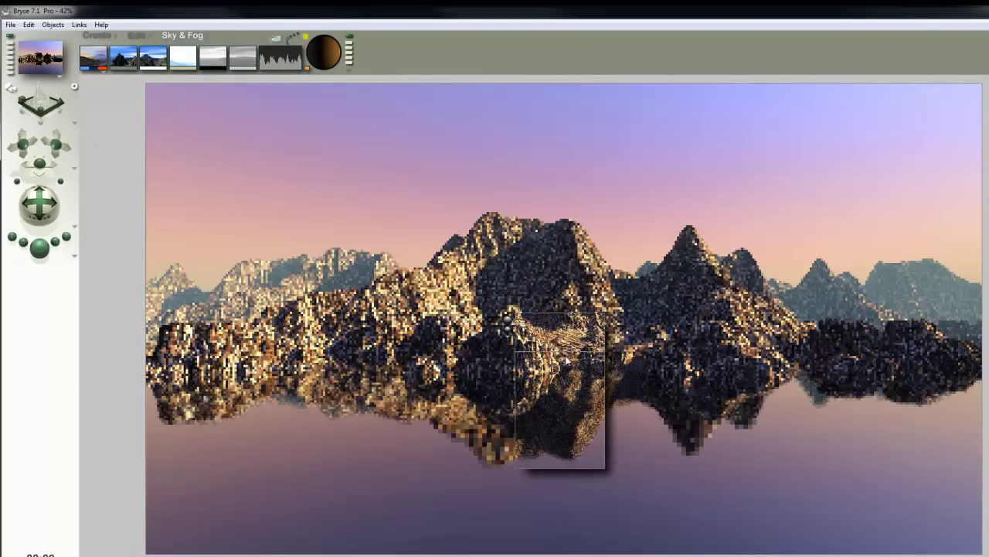
Change the sun colour to a lighter yellow-orange with green 194 and blue 80, raise its lightness to 188 and render the scene
{"action": "left_click", "coordinate": [307, 68]}
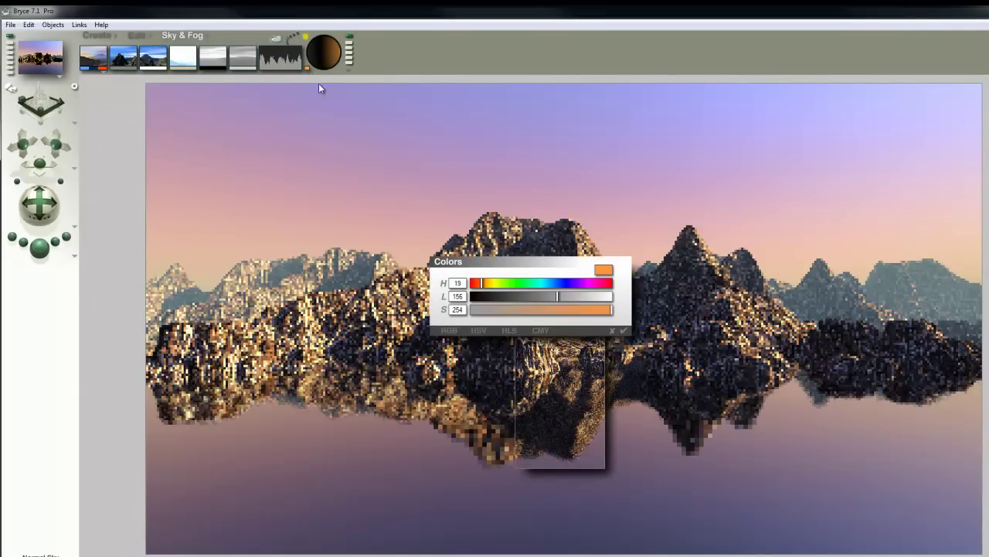
{"action": "left_click", "coordinate": [449, 331]}
{"action": "left_click_drag", "start_coordinate": [566, 296], "coordinate": [572, 300]}
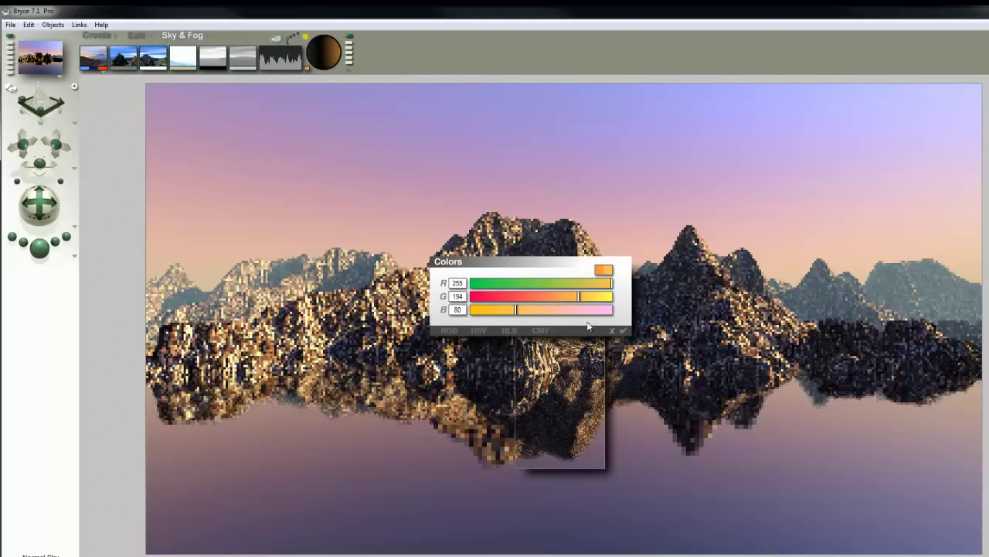
{"action": "left_click", "coordinate": [509, 331]}
{"action": "left_click_drag", "start_coordinate": [570, 301], "coordinate": [576, 302]}
{"action": "left_click", "coordinate": [625, 330]}
{"action": "left_click", "coordinate": [39, 247]}
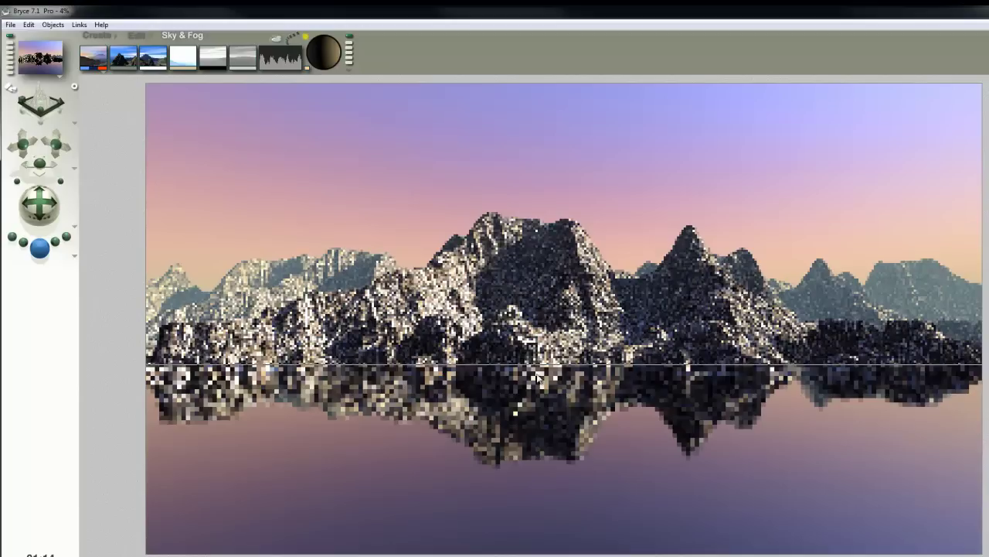
Stop the render and test-render an area over the foothills in front of the central mountain
{"action": "key", "text": "Escape"}
{"action": "mouse_move", "coordinate": [572, 412]}
{"action": "left_mouse_down"}
{"action": "mouse_move", "coordinate": [543, 394]}
{"action": "mouse_move", "coordinate": [493, 308]}
{"action": "left_mouse_up"}
{"action": "left_click", "coordinate": [486, 326]}
{"action": "key", "text": "Escape"}
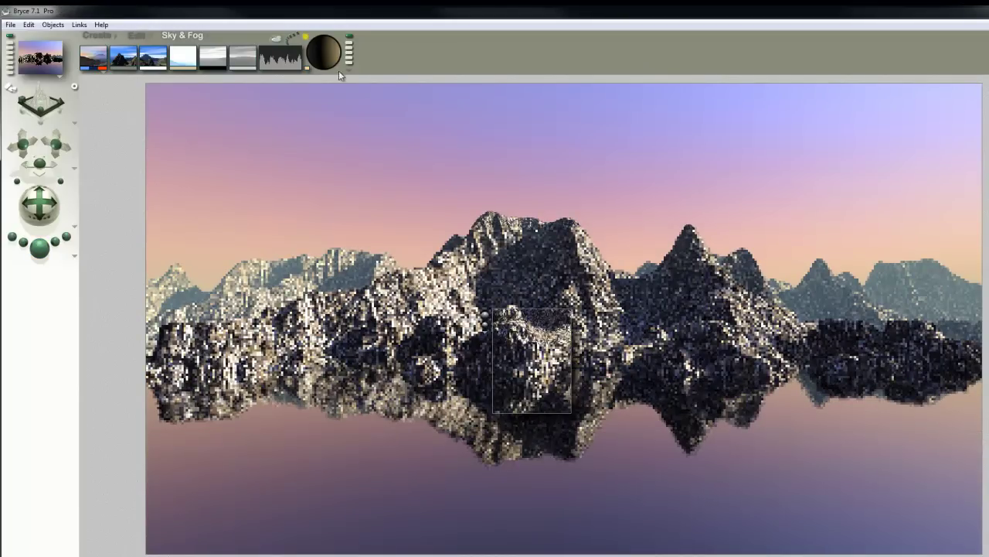
Lower the saturation of the sun colour and render the scene again
{"action": "left_click", "coordinate": [307, 68]}
{"action": "left_click", "coordinate": [596, 313]}
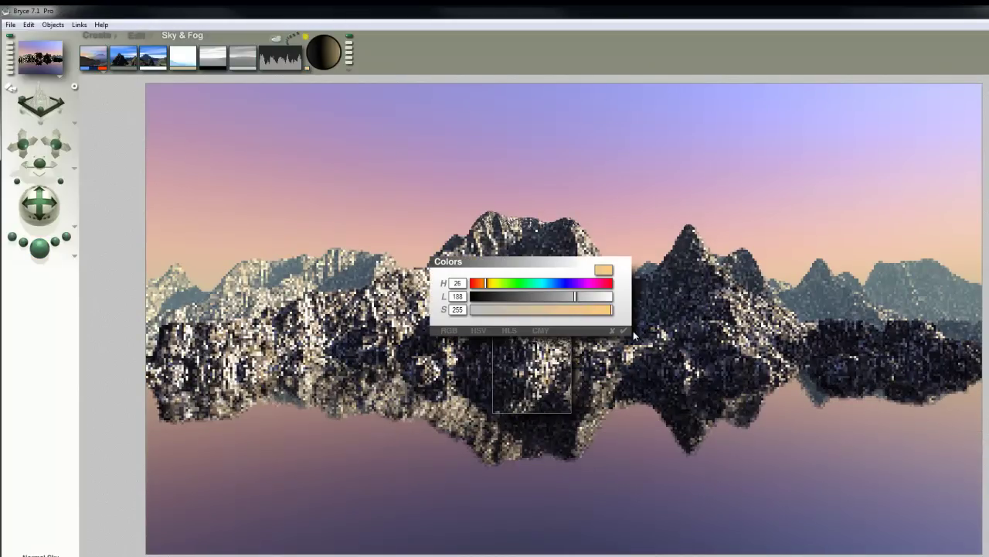
{"action": "left_click", "coordinate": [624, 330]}
{"action": "left_click", "coordinate": [44, 251]}
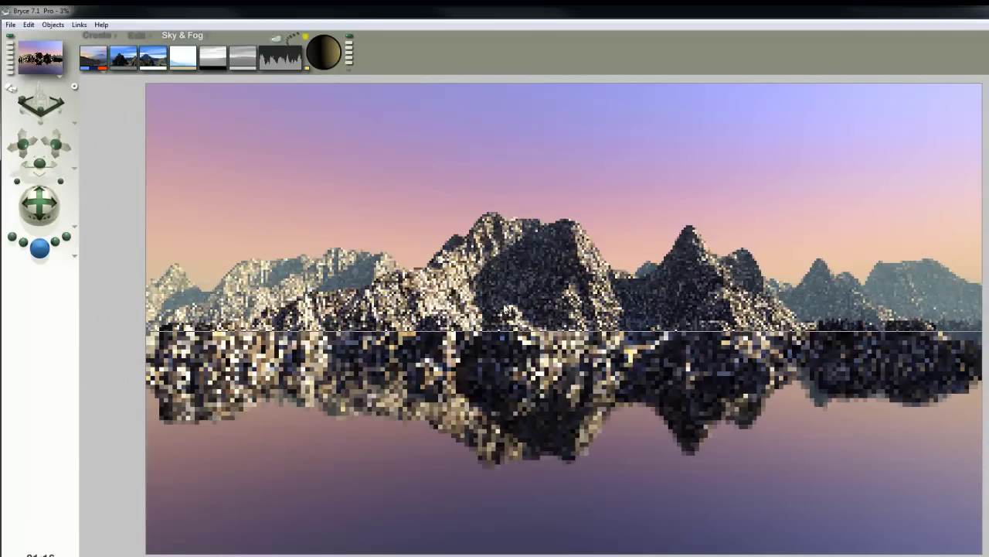
{"action": "left_click", "coordinate": [377, 204]}
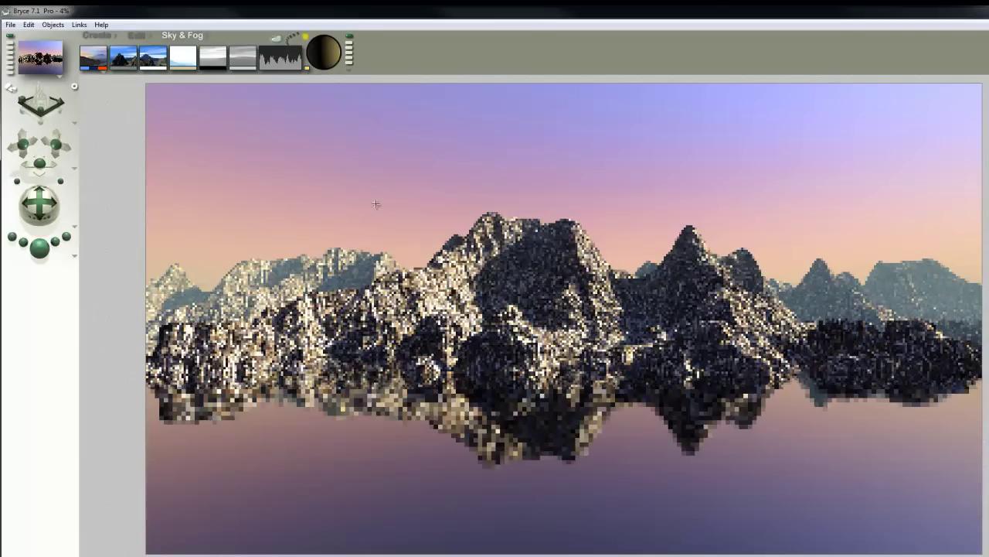
Replace the red custom sky colour with white, render the scene and test-render an area at a mountain's reflection
{"action": "left_click", "coordinate": [103, 71]}
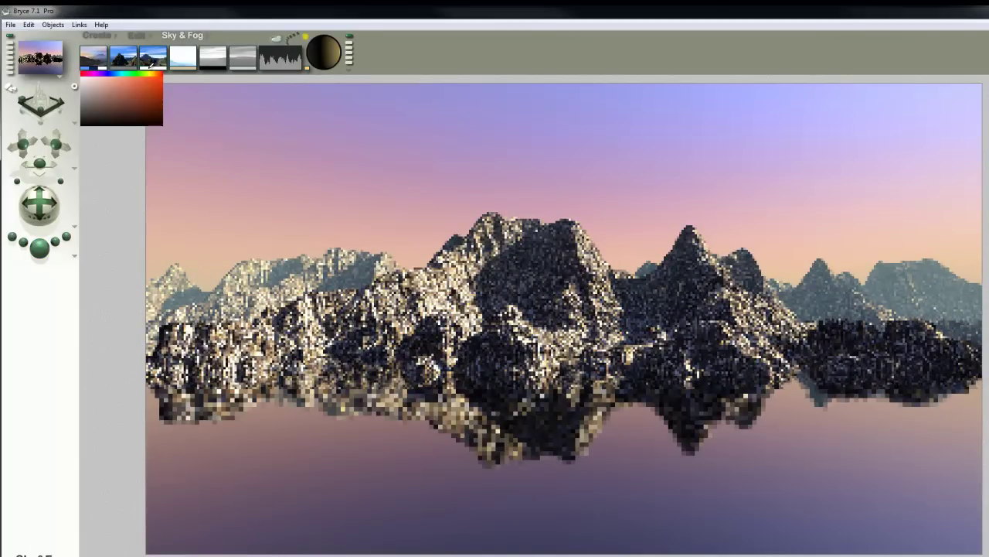
{"action": "left_click_drag", "start_coordinate": [149, 67], "coordinate": [150, 68]}
{"action": "left_click", "coordinate": [41, 245]}
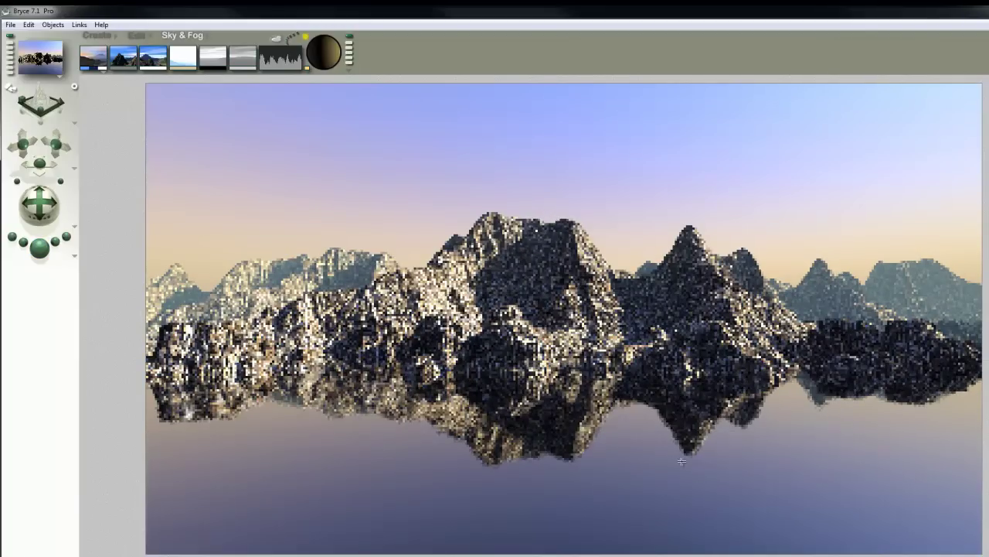
{"action": "left_click_drag", "start_coordinate": [672, 426], "coordinate": [673, 423]}
Return to the wireframe and check the Anisotropy setting in the ground plane's material
{"action": "key", "text": "Escape"}
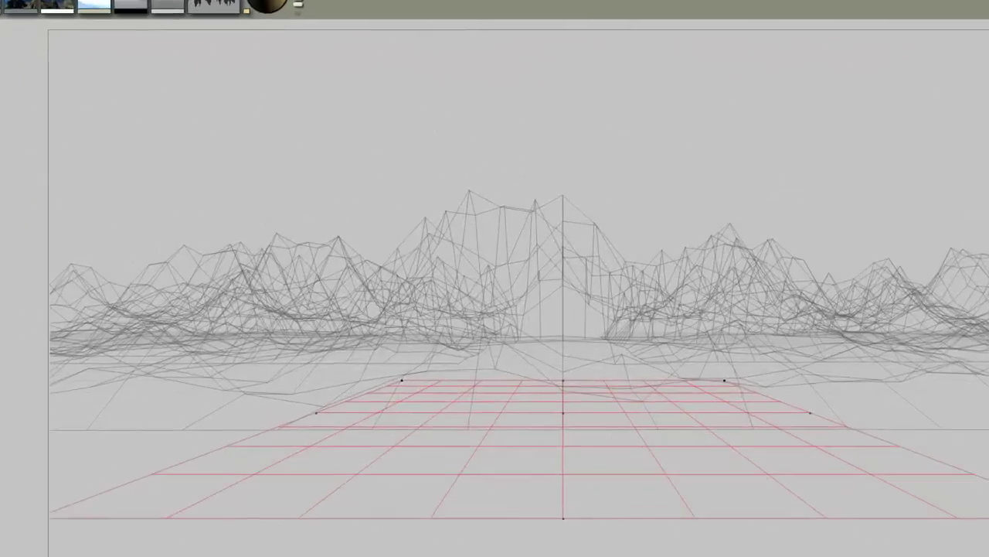
{"action": "left_click", "coordinate": [974, 514]}
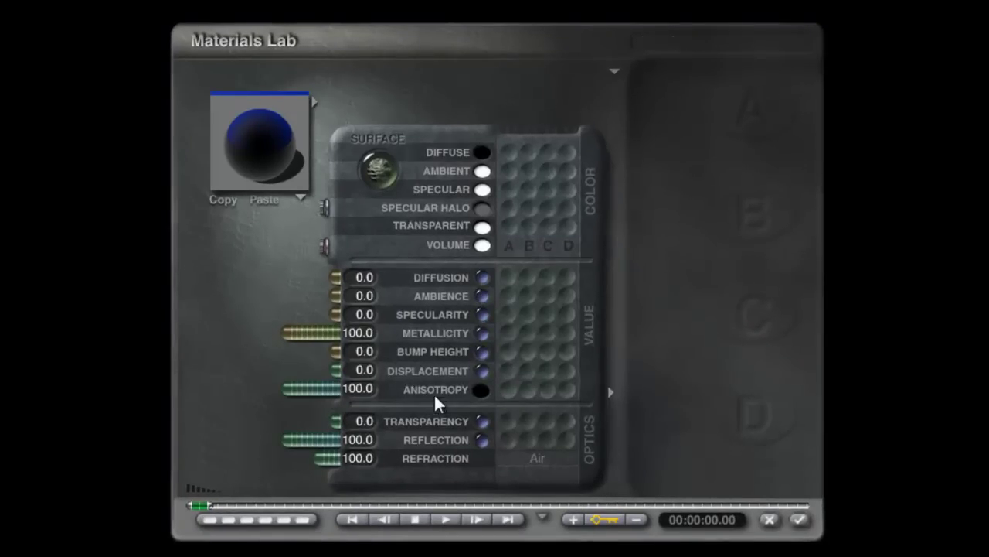
{"action": "left_click", "coordinate": [800, 519]}
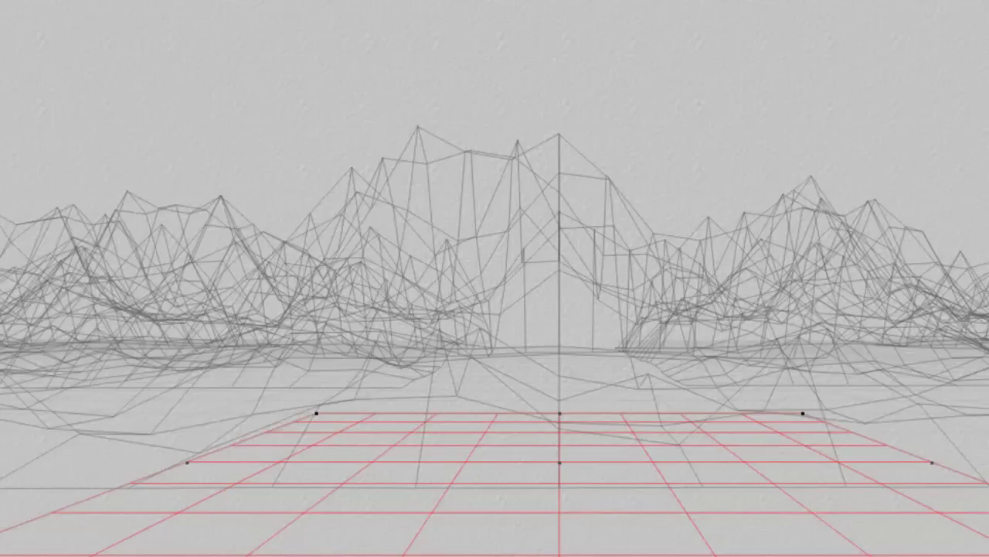
Set the document height to 600 with constrained proportions and start a new render
{"action": "key", "text": "ctrl+alt+n"}
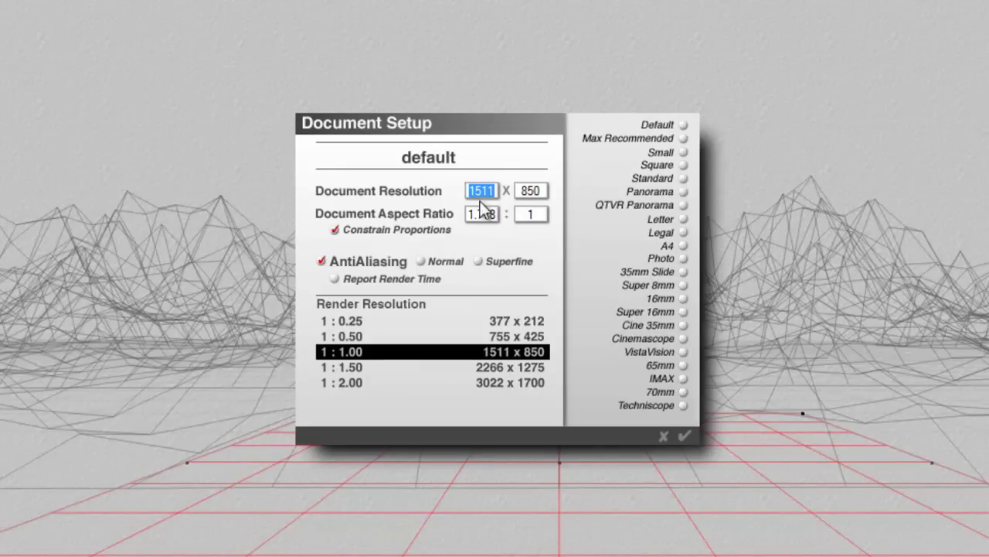
{"action": "key", "text": "Tab"}
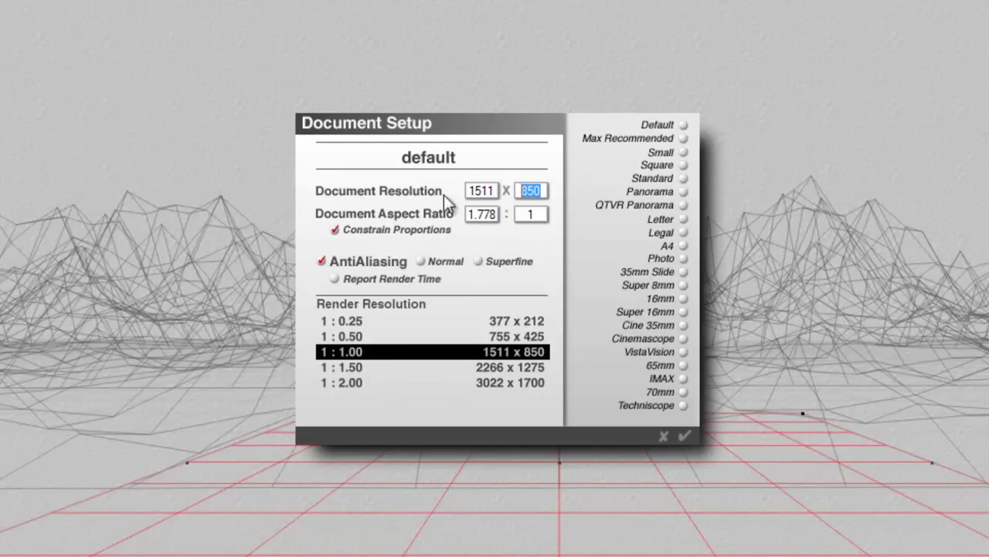
{"action": "type", "text": "600"}
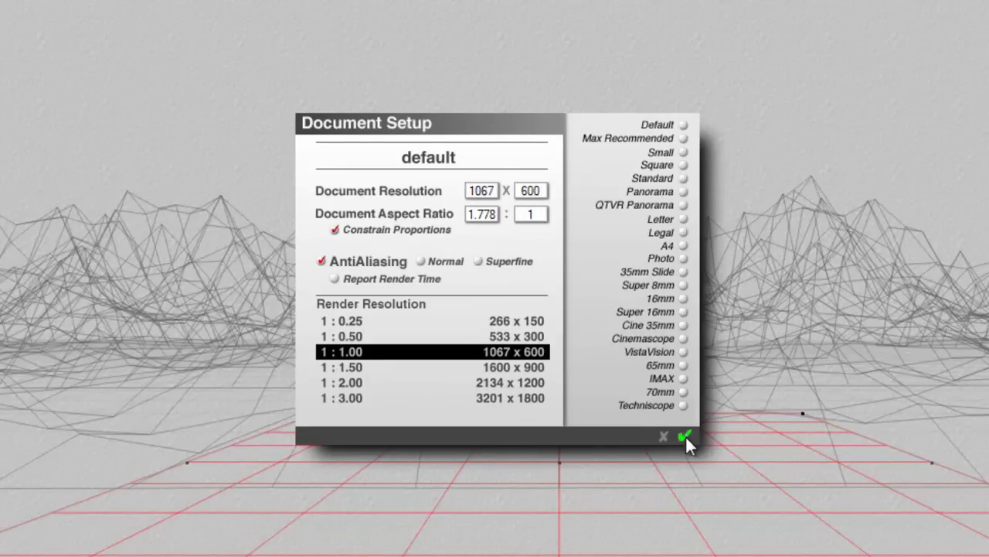
{"action": "left_click", "coordinate": [685, 436]}
{"action": "key", "text": "ctrl+r"}
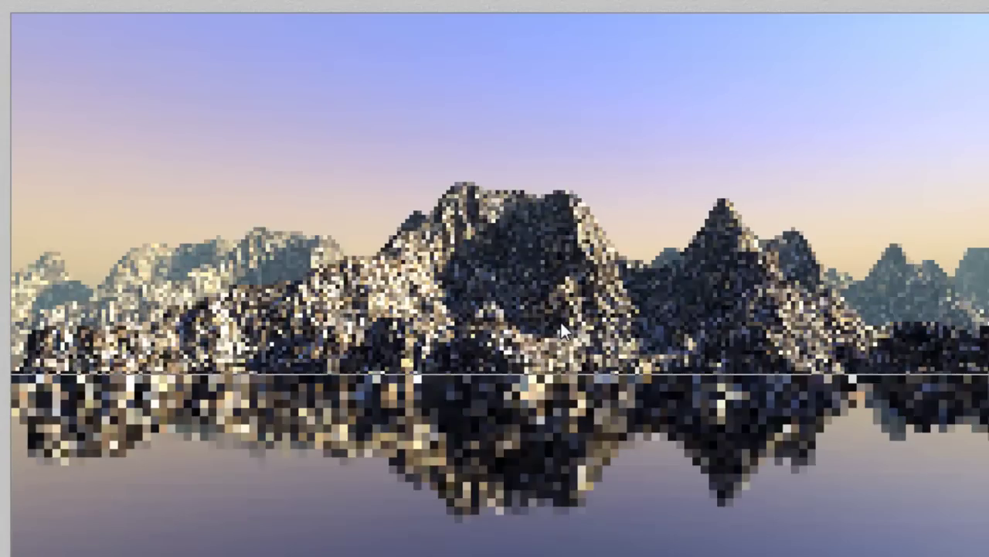
Stop the render and set the Premium quality to 64 rays per pixel
{"action": "key", "text": "Escape"}
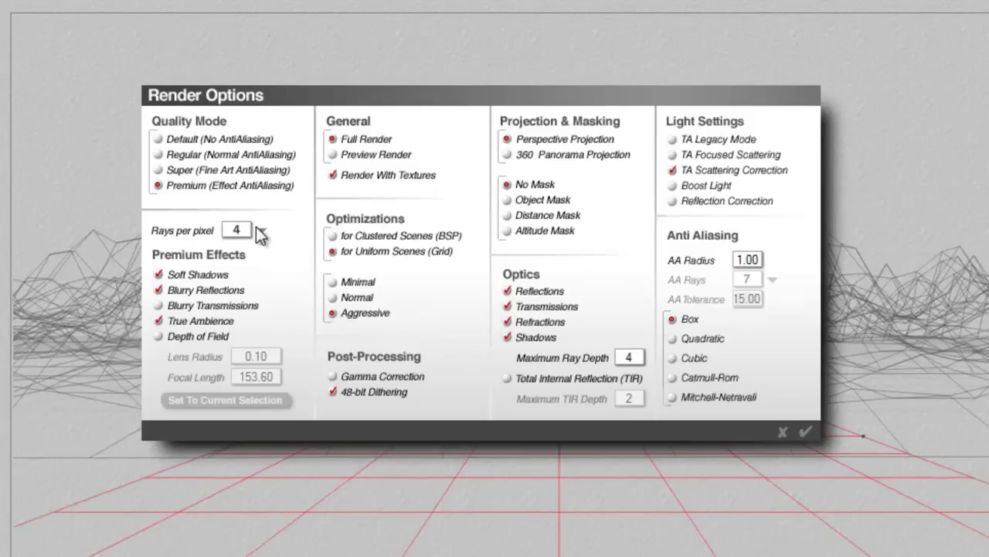
{"action": "left_click", "coordinate": [261, 231]}
{"action": "left_click", "coordinate": [310, 320]}
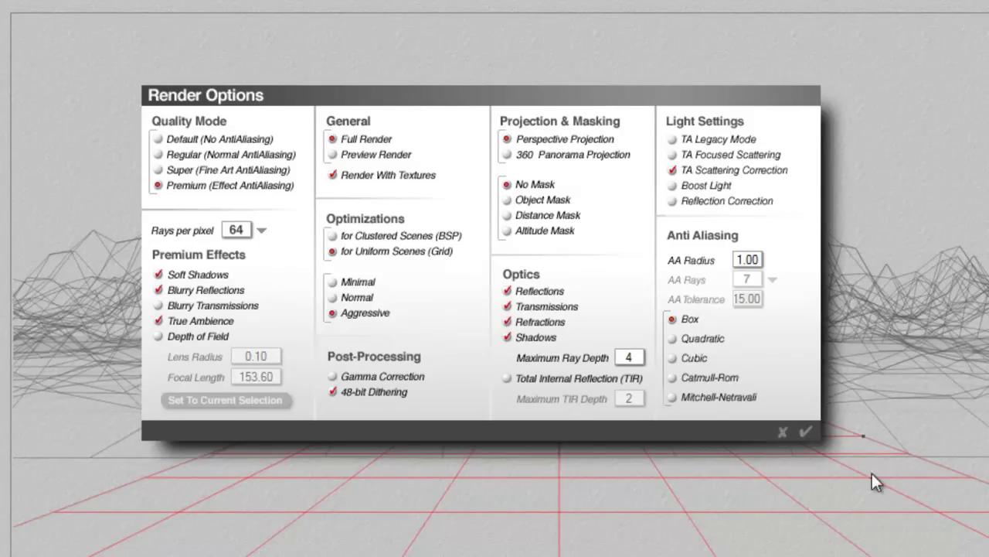
{"action": "left_click", "coordinate": [805, 432]}
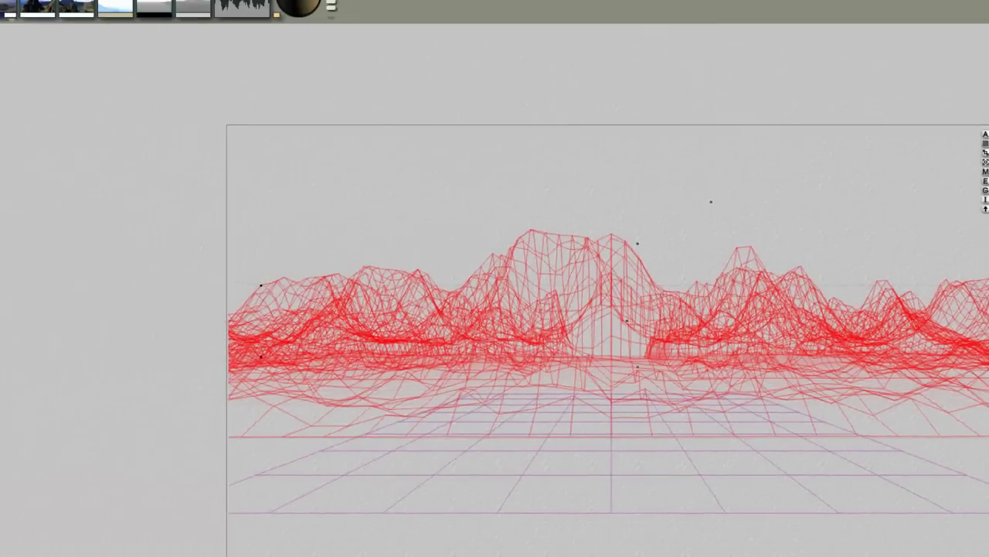
Move and rotate the camera to a low, angled view of the mountain range and render a preview
{"action": "mouse_move", "coordinate": [46, 185]}
{"action": "left_mouse_down"}
{"action": "mouse_move", "coordinate": [11, 234]}
{"action": "mouse_move", "coordinate": [91, 226]}
{"action": "mouse_move", "coordinate": [46, 202]}
{"action": "left_mouse_up"}
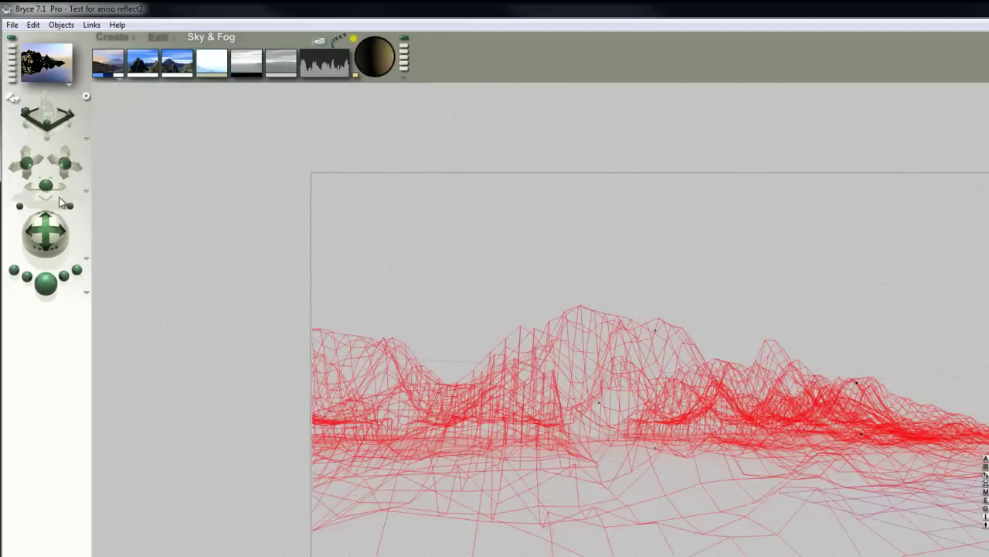
{"action": "left_click_drag", "start_coordinate": [65, 164], "coordinate": [66, 164]}
{"action": "left_click_drag", "start_coordinate": [54, 234], "coordinate": [44, 252]}
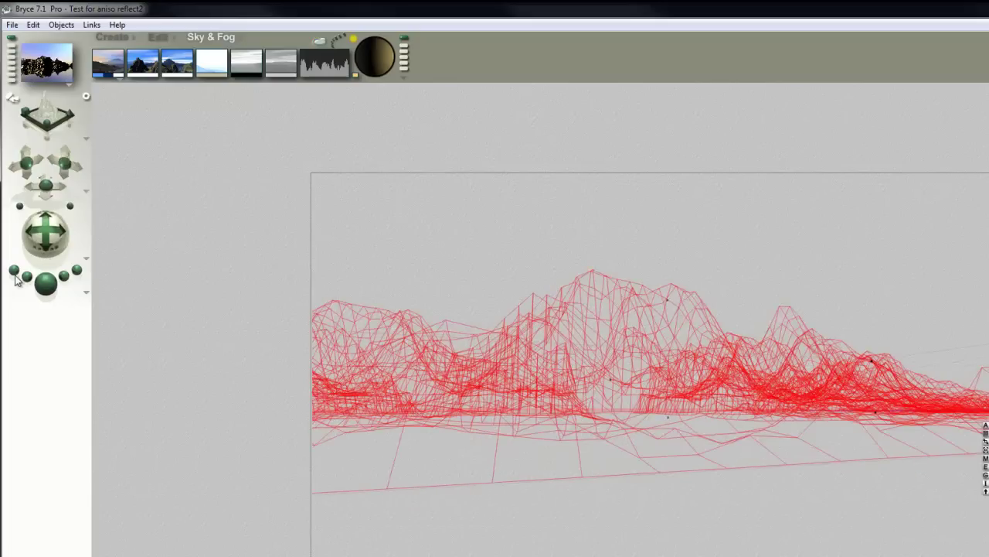
{"action": "left_click", "coordinate": [15, 277]}
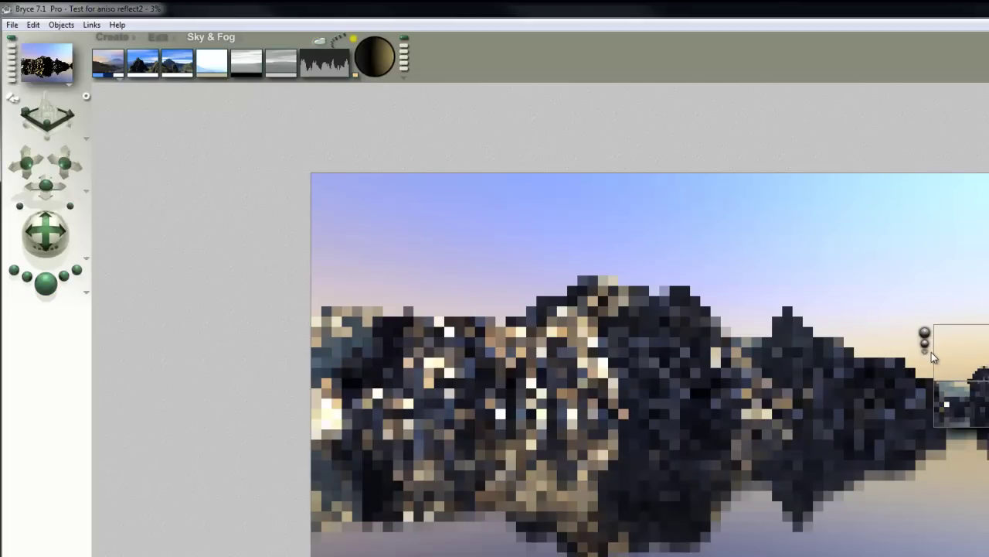
Test-render small areas on the mountain slopes, a mountain's reflection and the main peak
{"action": "left_click_drag", "start_coordinate": [681, 450], "coordinate": [557, 367]}
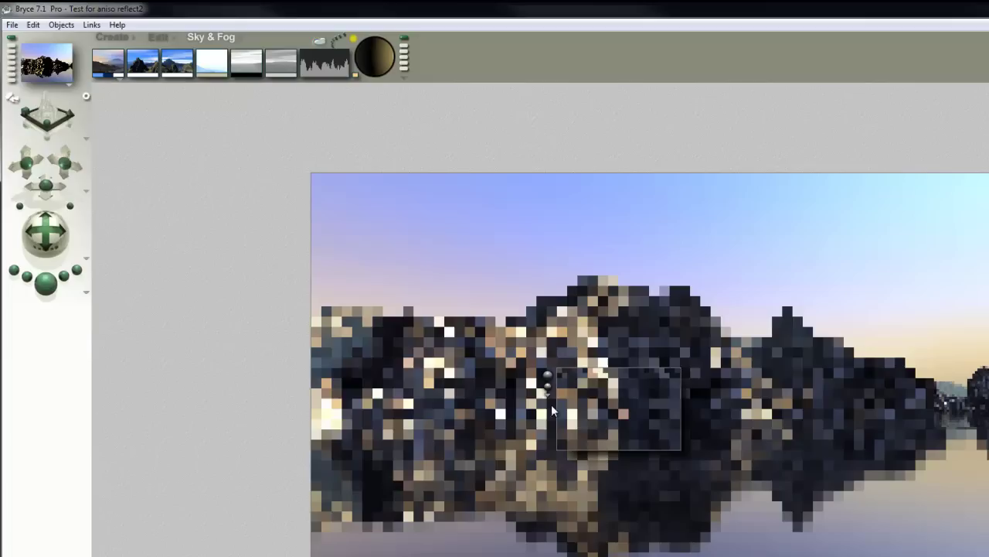
{"action": "left_click_drag", "start_coordinate": [883, 555], "coordinate": [759, 468]}
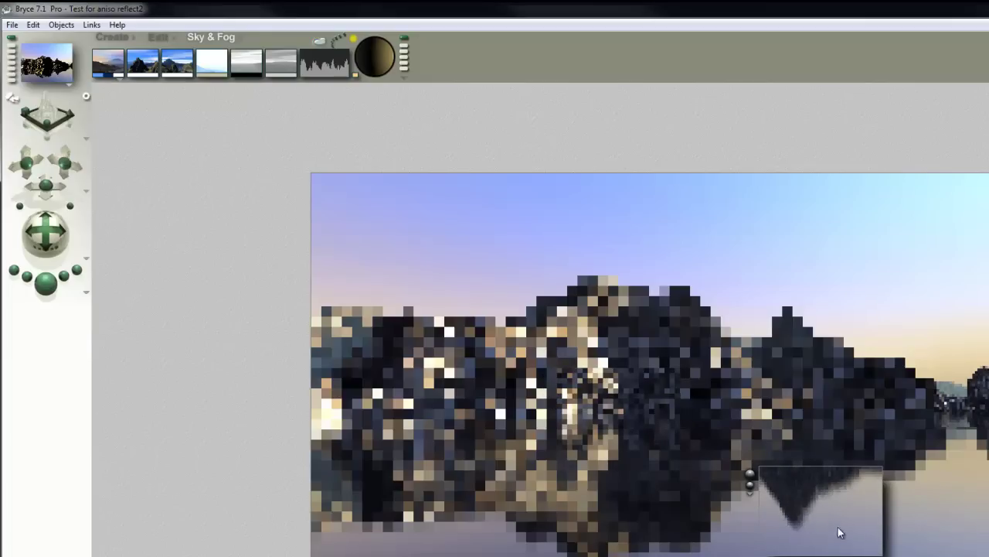
{"action": "left_click_drag", "start_coordinate": [763, 437], "coordinate": [689, 329]}
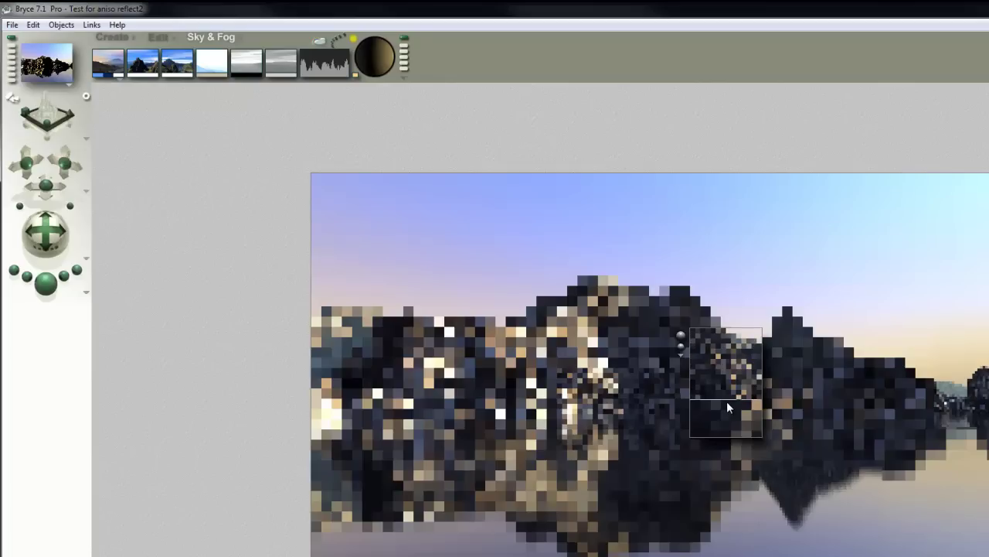
{"action": "left_click_drag", "start_coordinate": [616, 345], "coordinate": [560, 257]}
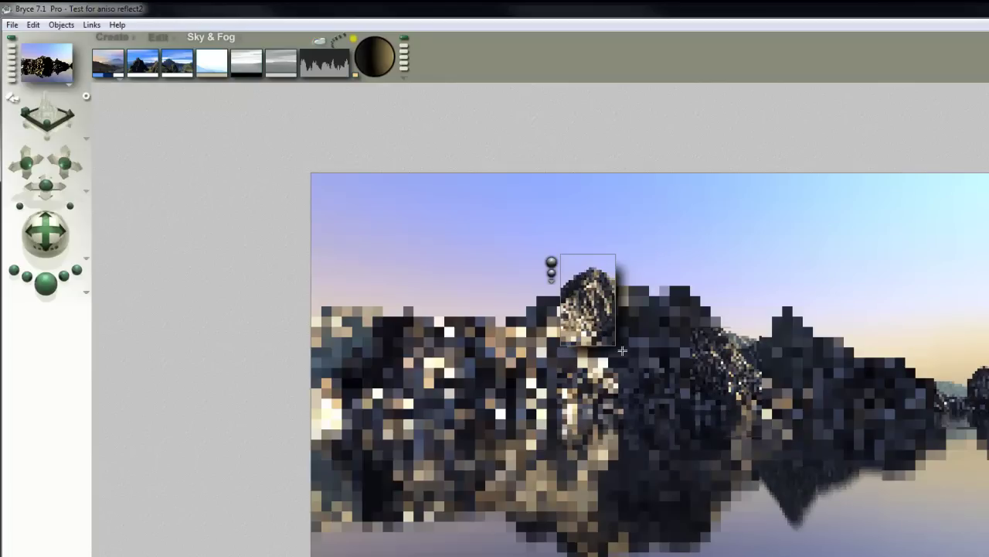
Apply the Barrenmountain preset from the Shared mats library to the mountain terrains
{"action": "left_click", "coordinate": [675, 397]}
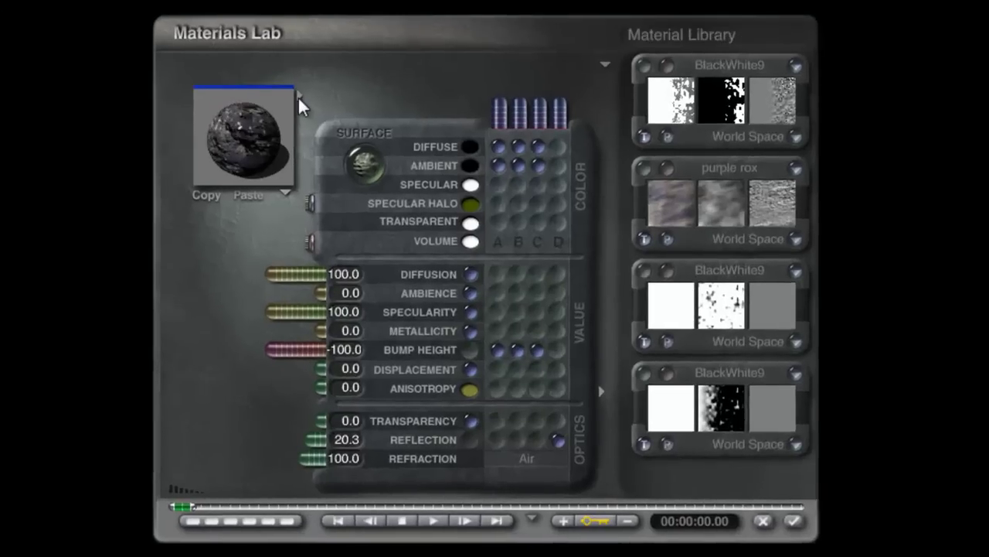
{"action": "left_click", "coordinate": [297, 96]}
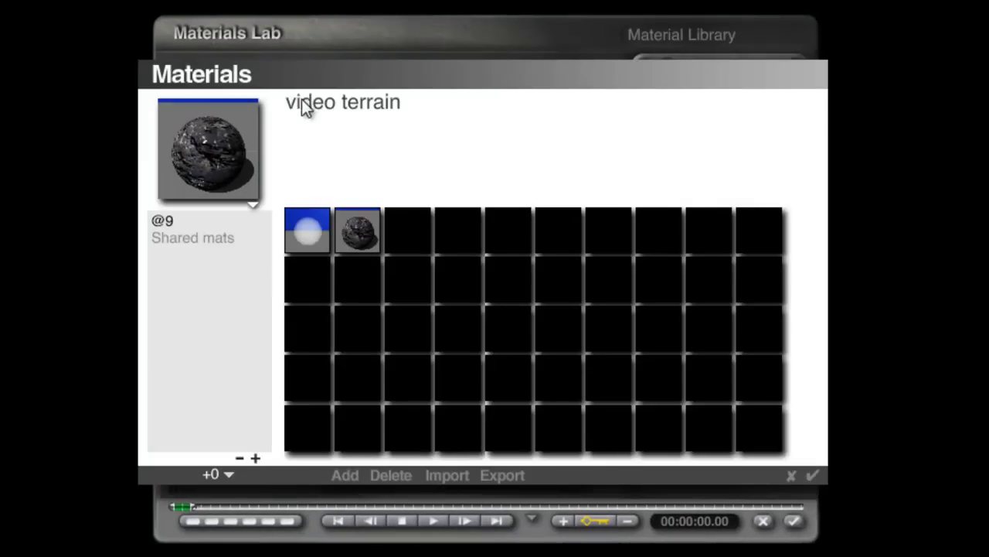
{"action": "left_click", "coordinate": [511, 243]}
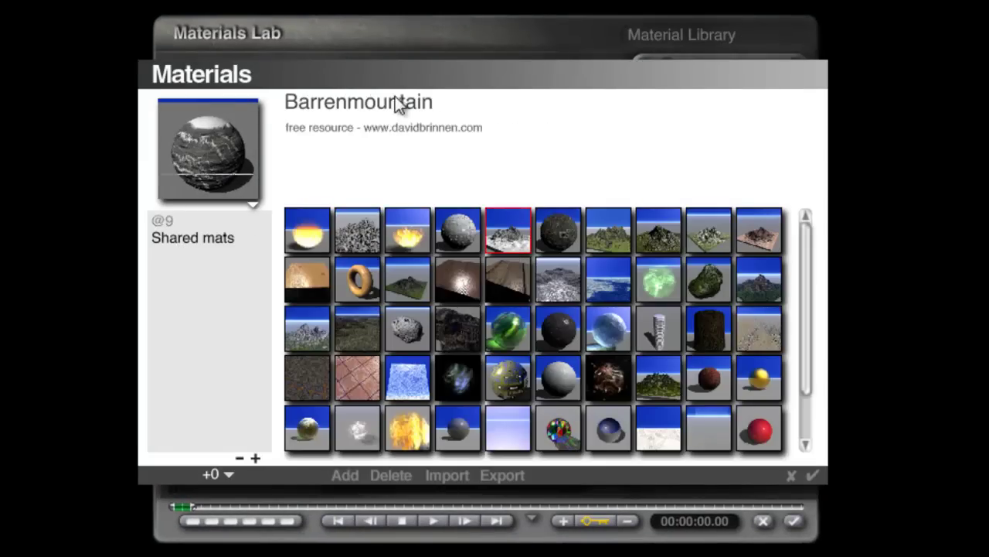
{"action": "left_click", "coordinate": [813, 474]}
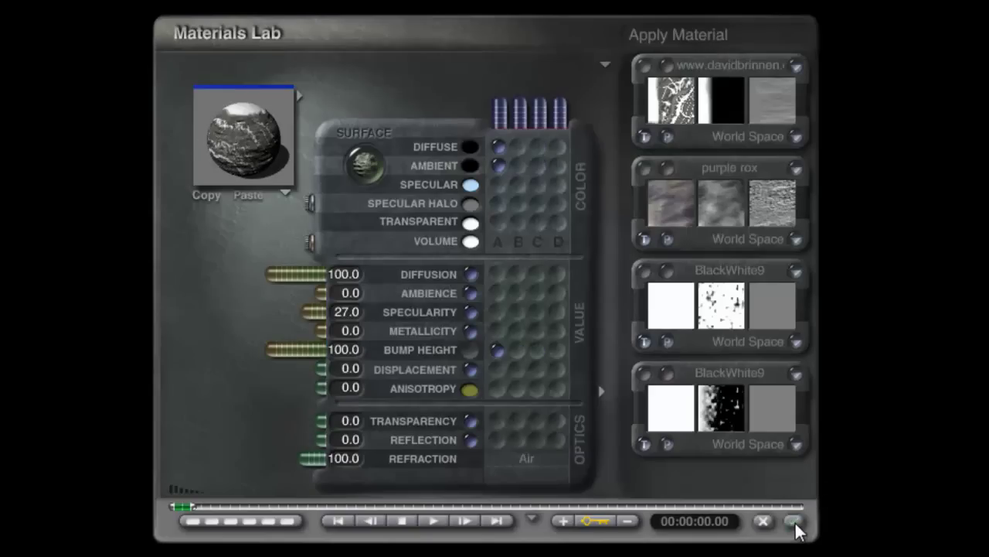
{"action": "left_click", "coordinate": [795, 524]}
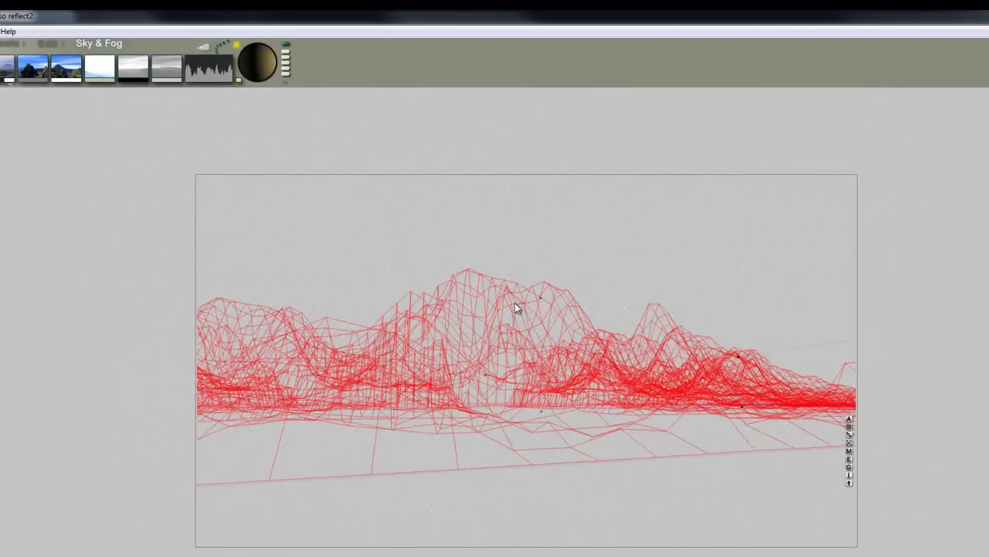
Open the central mountain in the Terrain Editor and change its grid resolution
{"action": "left_click", "coordinate": [491, 308], "text": "ctrl"}
{"action": "left_click", "coordinate": [509, 313]}
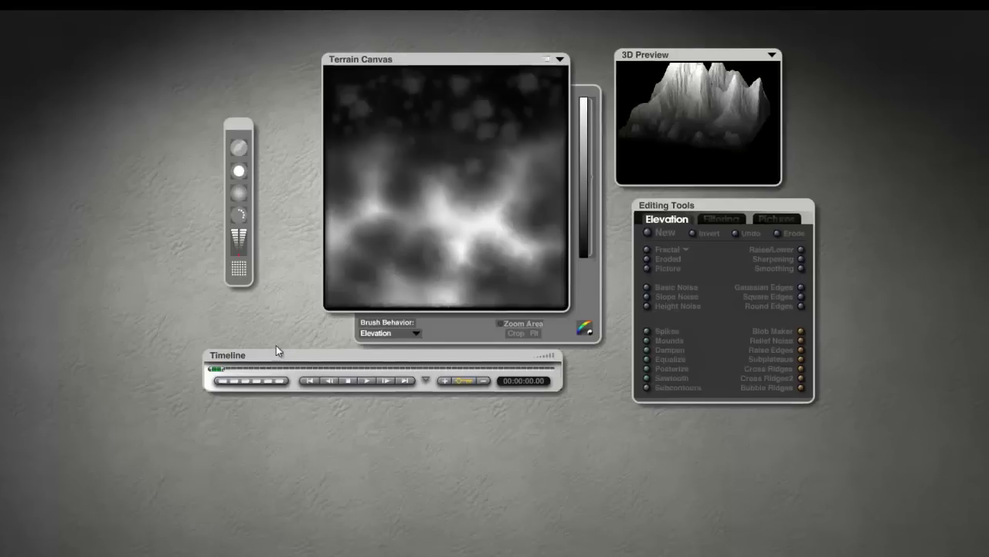
{"action": "left_click", "coordinate": [191, 327]}
{"action": "left_click", "coordinate": [221, 469]}
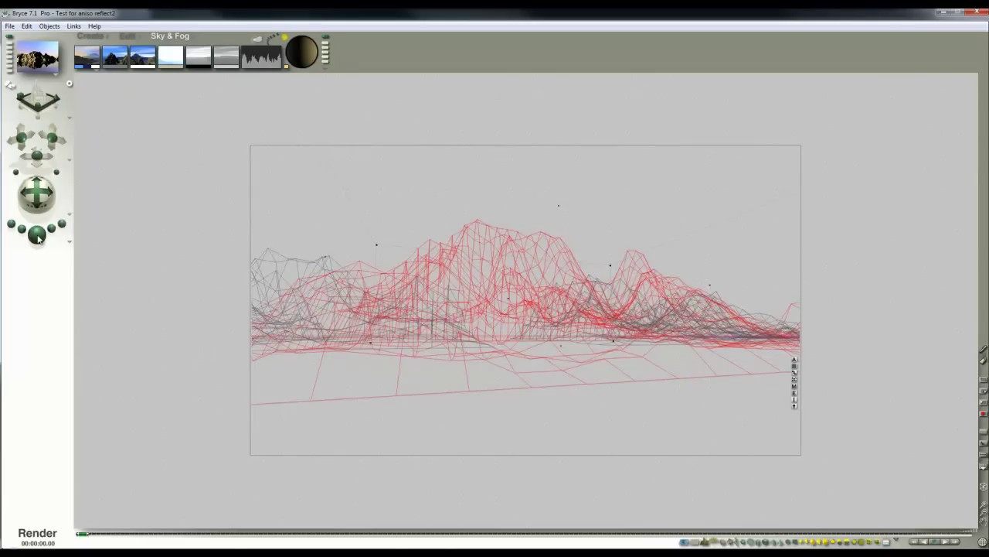
Render the scene and test-render small areas of the sunlit mountain slope and its waterline reflection
{"action": "left_click", "coordinate": [36, 234]}
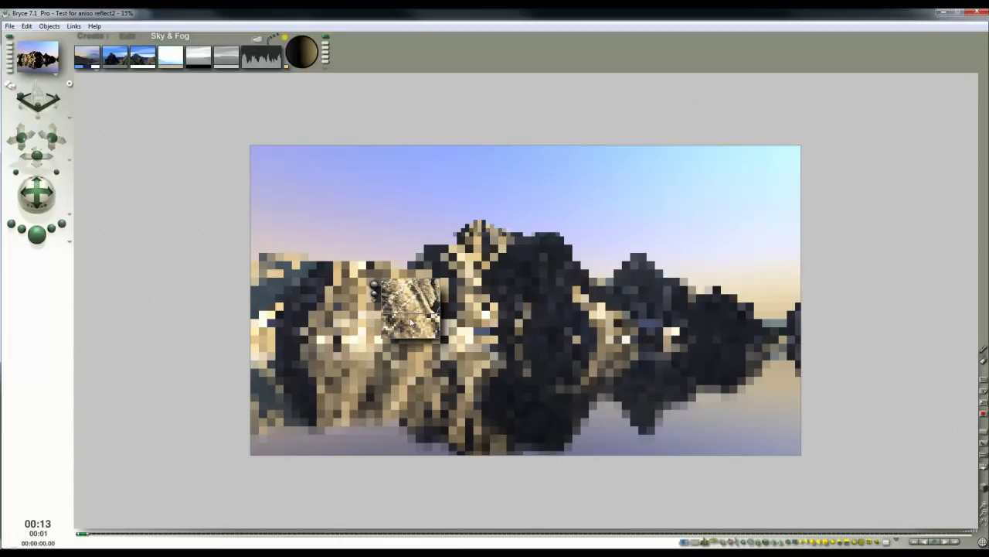
{"action": "left_click_drag", "start_coordinate": [374, 287], "coordinate": [338, 320]}
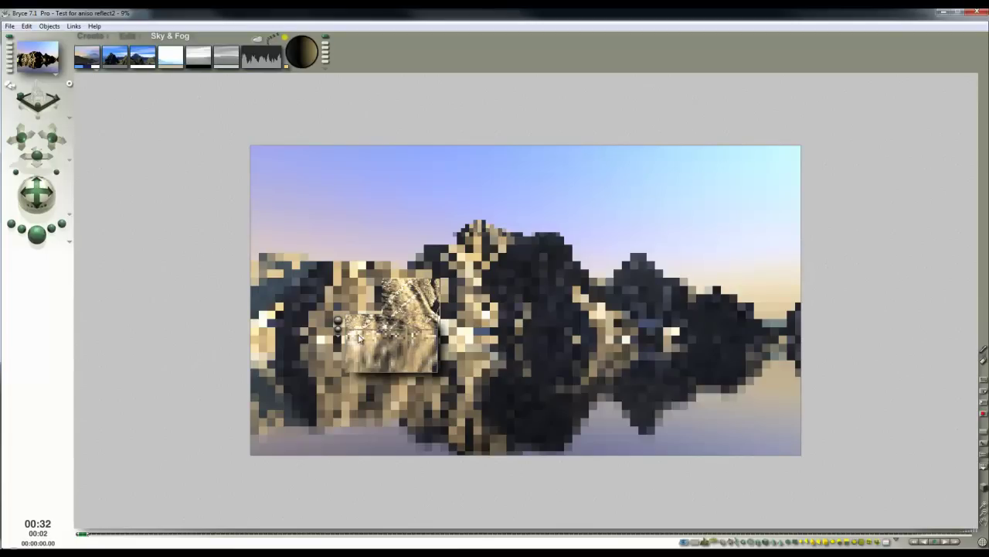
{"action": "left_click", "coordinate": [500, 344]}
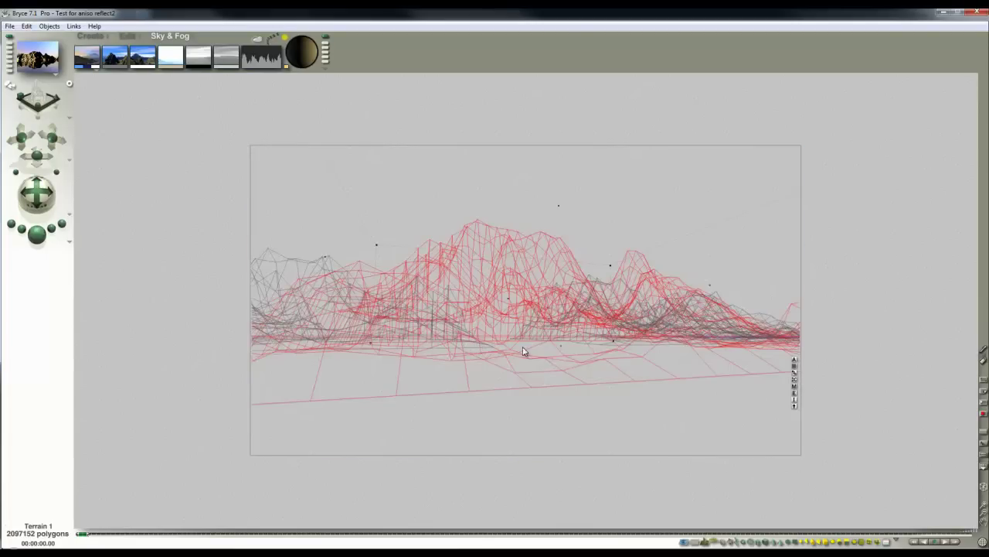
Apply the B7_1_0_109_p35_s6_v1 preset from the Pick 35 material library to the mountain and render a preview
{"action": "key", "text": "ctrl+m"}
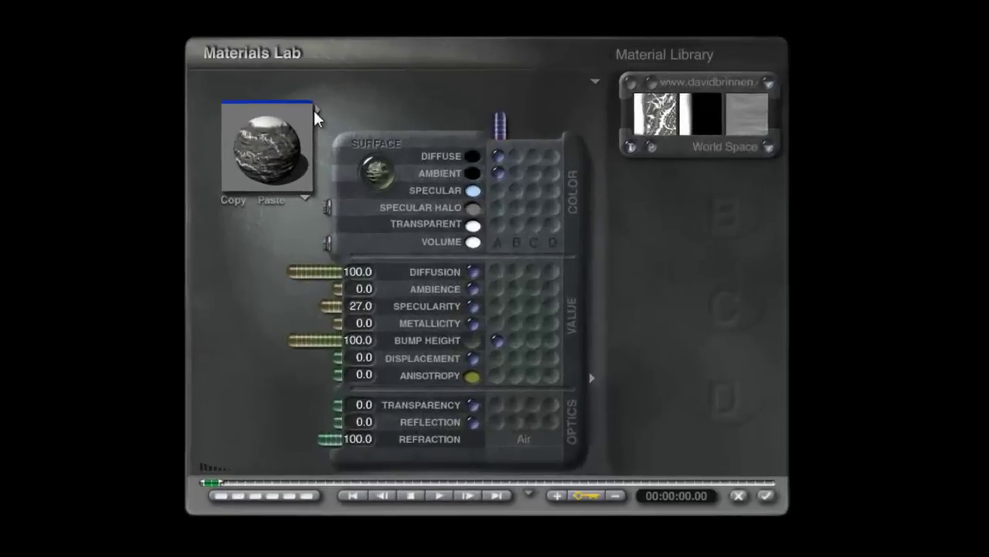
{"action": "left_click", "coordinate": [313, 110]}
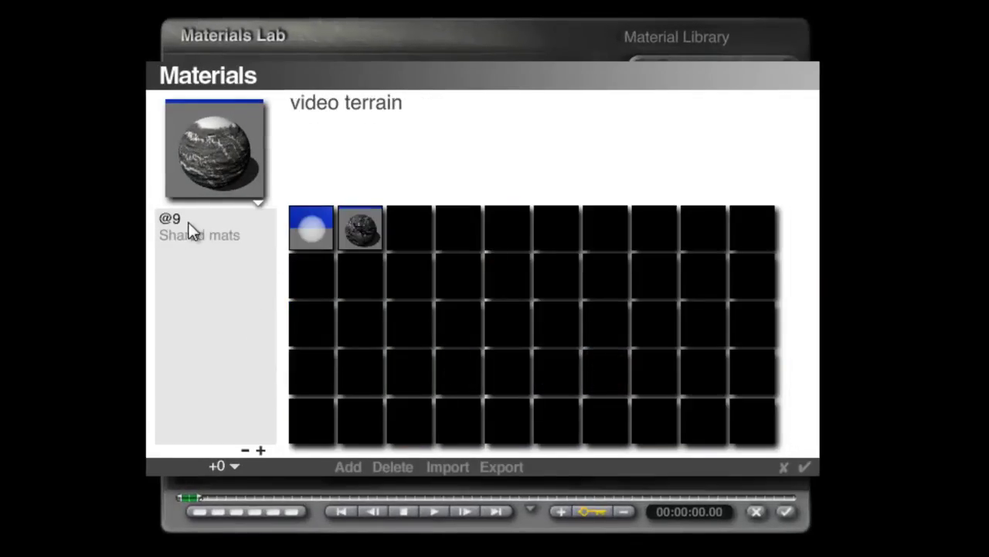
{"action": "left_click", "coordinate": [234, 467]}
{"action": "left_click", "coordinate": [268, 293]}
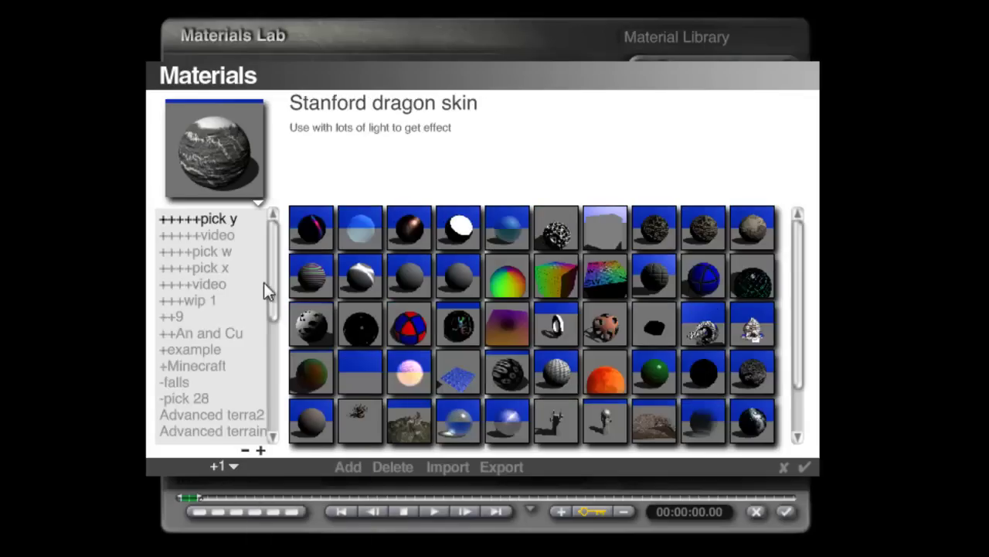
{"action": "left_click_drag", "start_coordinate": [272, 267], "coordinate": [269, 380]}
{"action": "left_click", "coordinate": [186, 382]}
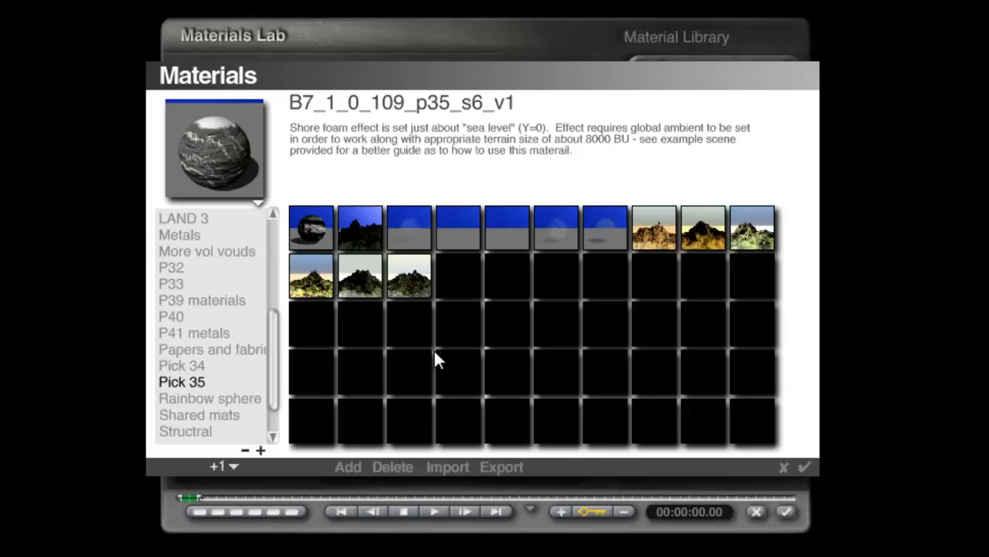
{"action": "left_click", "coordinate": [313, 278]}
{"action": "left_click", "coordinate": [359, 277]}
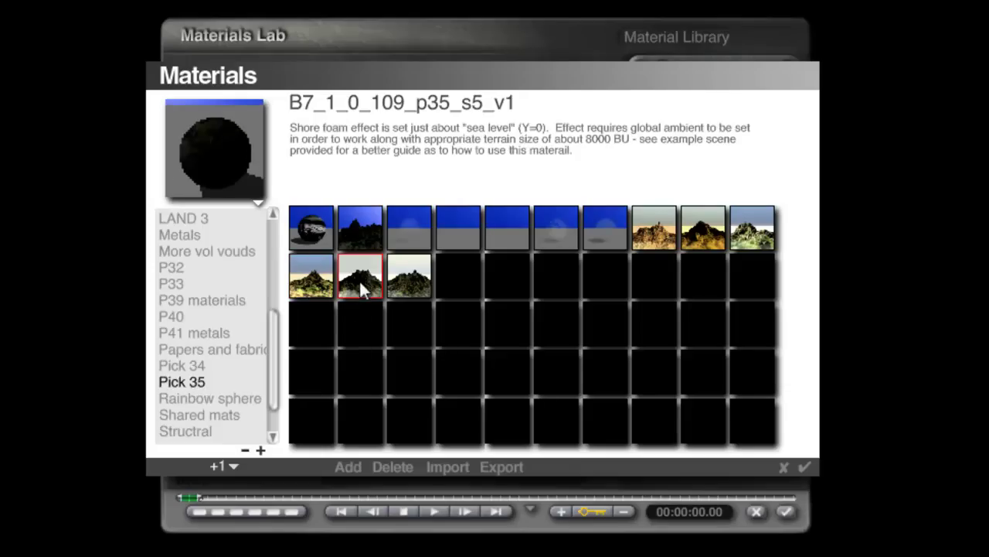
{"action": "left_click", "coordinate": [409, 277]}
{"action": "left_click", "coordinate": [786, 511]}
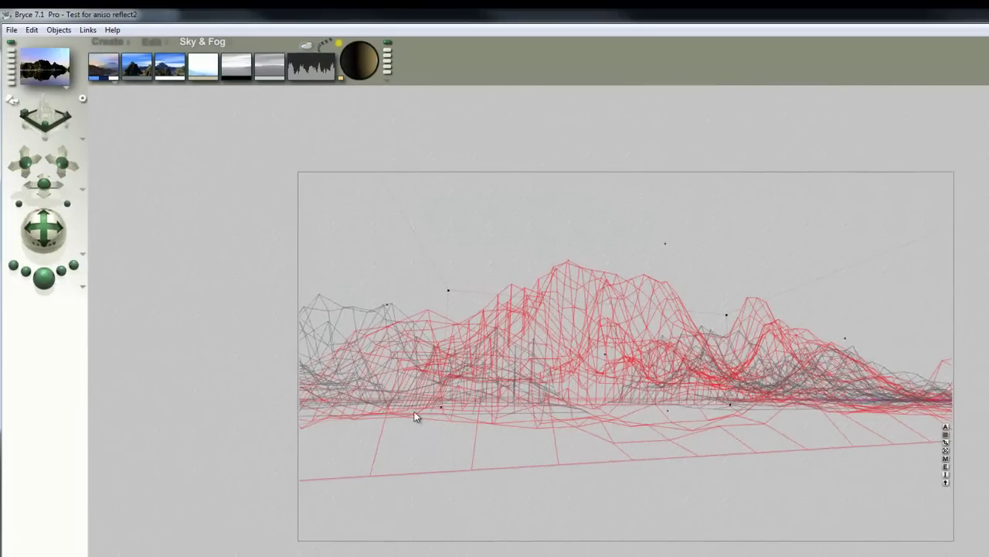
{"action": "left_click", "coordinate": [44, 276]}
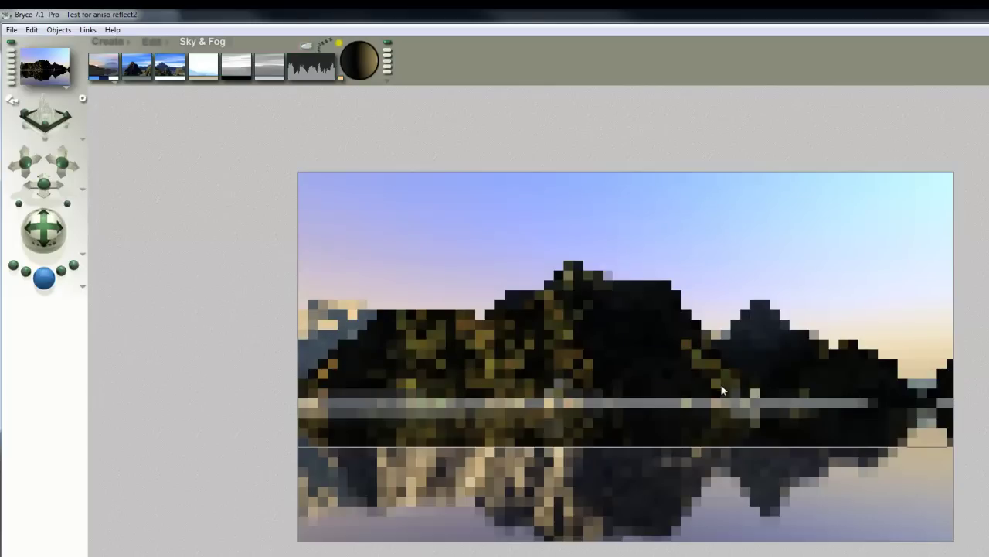
{"action": "left_click", "coordinate": [905, 499]}
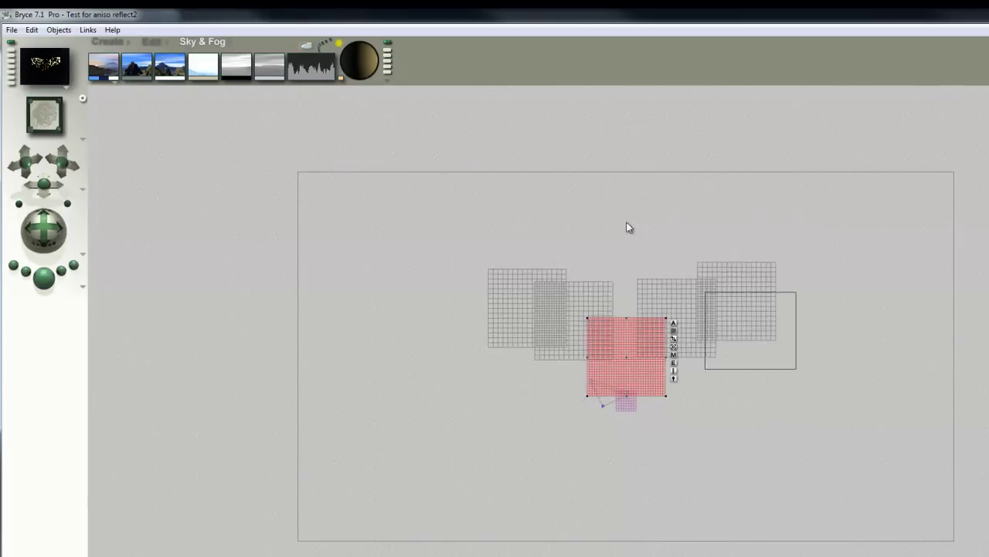
Delete the mountain terrains surrounding the central one in the top view
{"action": "left_click_drag", "start_coordinate": [716, 303], "coordinate": [864, 488]}
{"action": "key", "text": "Delete"}
{"action": "left_click_drag", "start_coordinate": [393, 224], "coordinate": [603, 340]}
{"action": "key", "text": "Delete"}
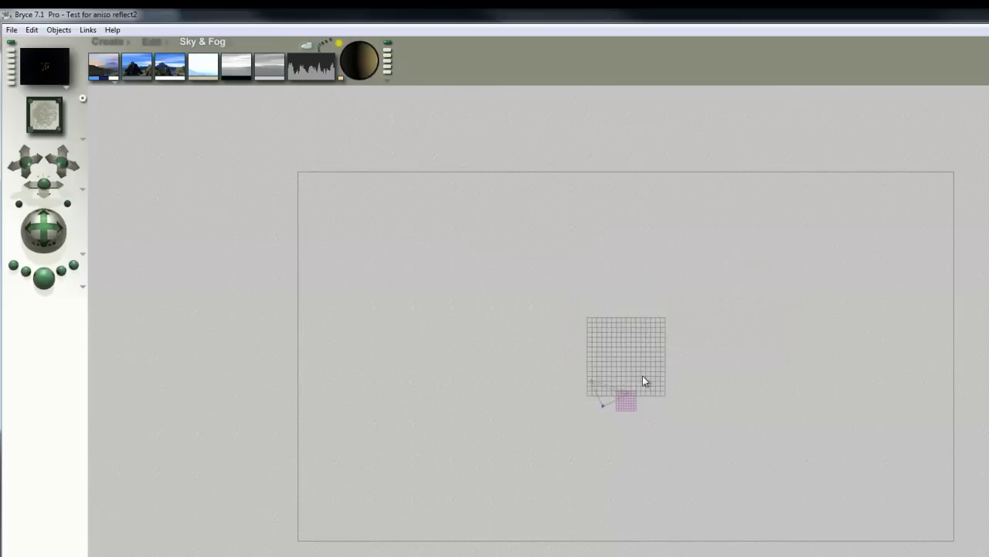
Resize the remaining terrain and reposition it around the camera, adjusting its height relative to the ground plane
{"action": "left_click_drag", "start_coordinate": [676, 418], "coordinate": [202, 122]}
{"action": "left_click", "coordinate": [150, 43]}
{"action": "left_click_drag", "start_coordinate": [150, 68], "coordinate": [160, 79]}
{"action": "left_click_drag", "start_coordinate": [667, 347], "coordinate": [750, 195]}
{"action": "key", "text": "1"}
{"action": "left_click_drag", "start_coordinate": [715, 376], "coordinate": [663, 293]}
{"action": "left_click", "coordinate": [672, 312]}
{"action": "right_click", "coordinate": [669, 280]}
{"action": "left_click", "coordinate": [684, 288]}
{"action": "left_click", "coordinate": [676, 376]}
{"action": "right_click", "coordinate": [676, 272]}
{"action": "left_click", "coordinate": [694, 283]}
{"action": "left_click_drag", "start_coordinate": [233, 68], "coordinate": [230, 85]}
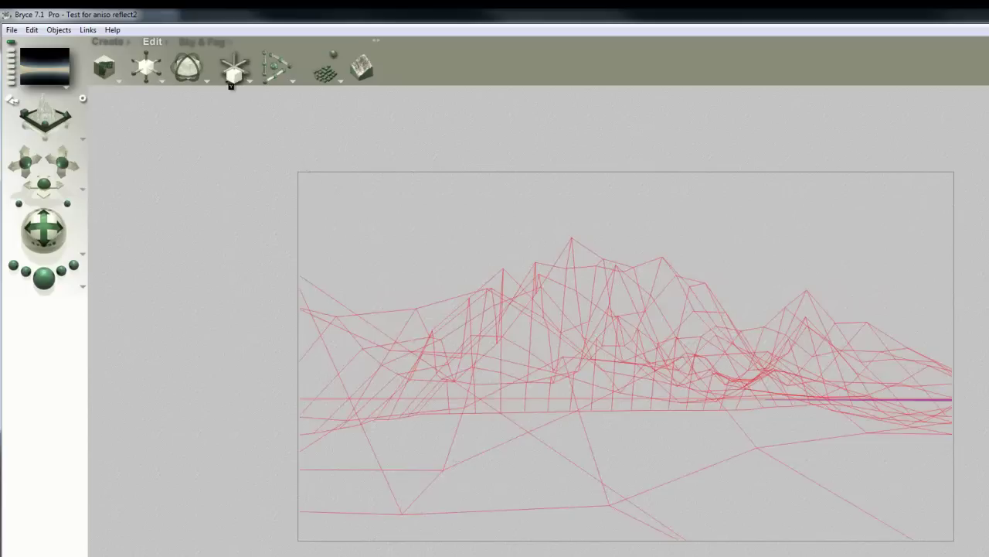
Render the scene and test-render the dark island's waterline and the main peak
{"action": "left_click", "coordinate": [61, 288]}
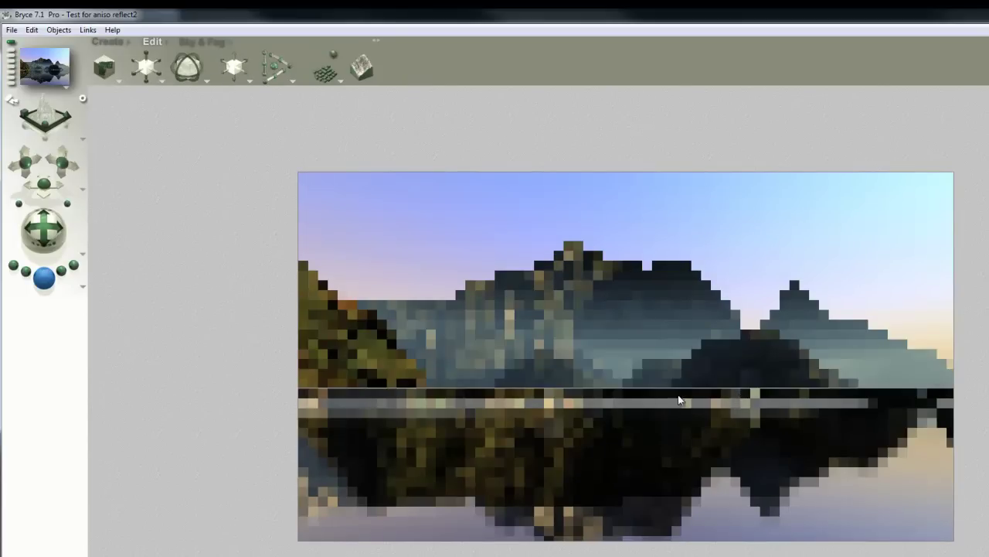
{"action": "left_click_drag", "start_coordinate": [811, 417], "coordinate": [686, 334]}
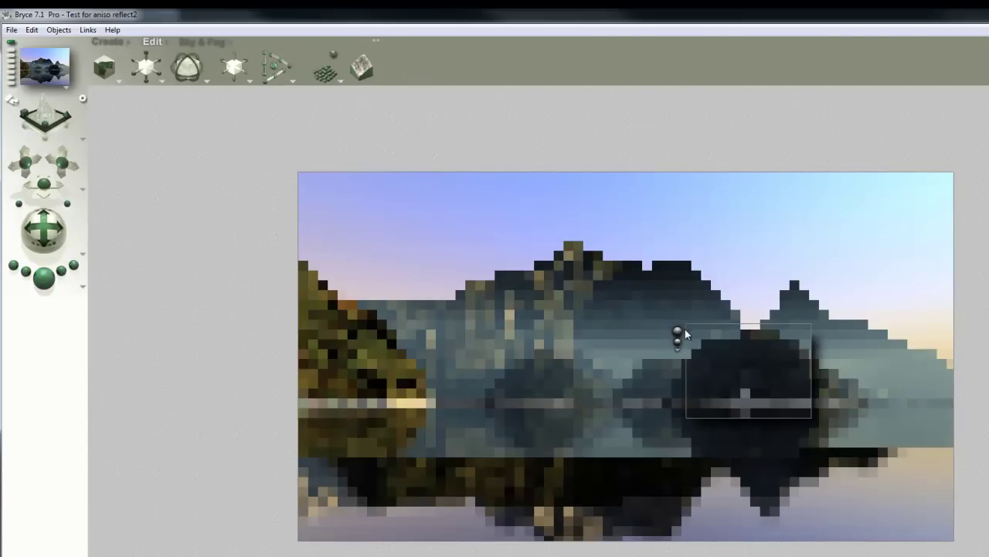
{"action": "left_click", "coordinate": [679, 333]}
{"action": "key", "text": "Escape"}
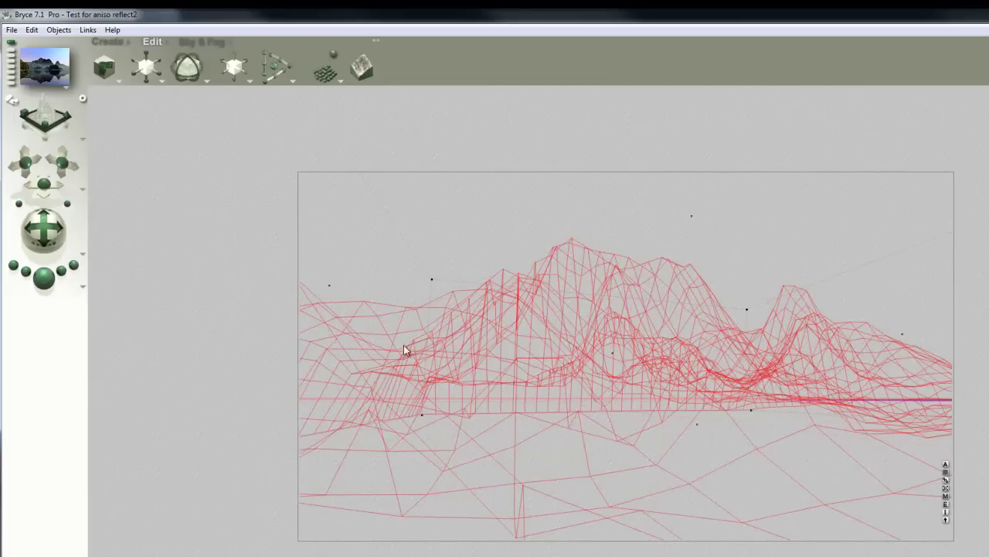
{"action": "key", "text": "Escape"}
{"action": "left_click_drag", "start_coordinate": [506, 240], "coordinate": [605, 367]}
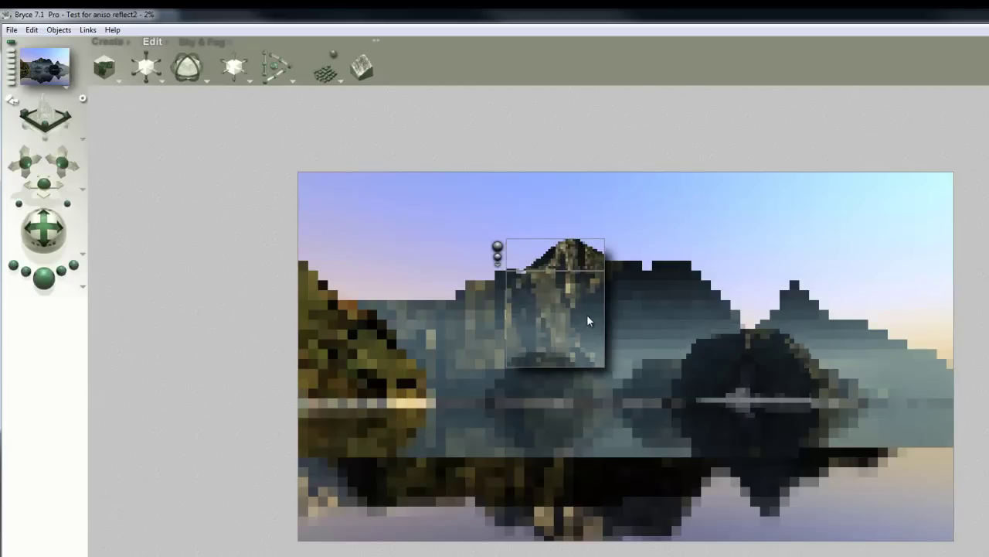
Set the sun's diffuse intensity to 450 in the Sky Lab
{"action": "left_click", "coordinate": [204, 41]}
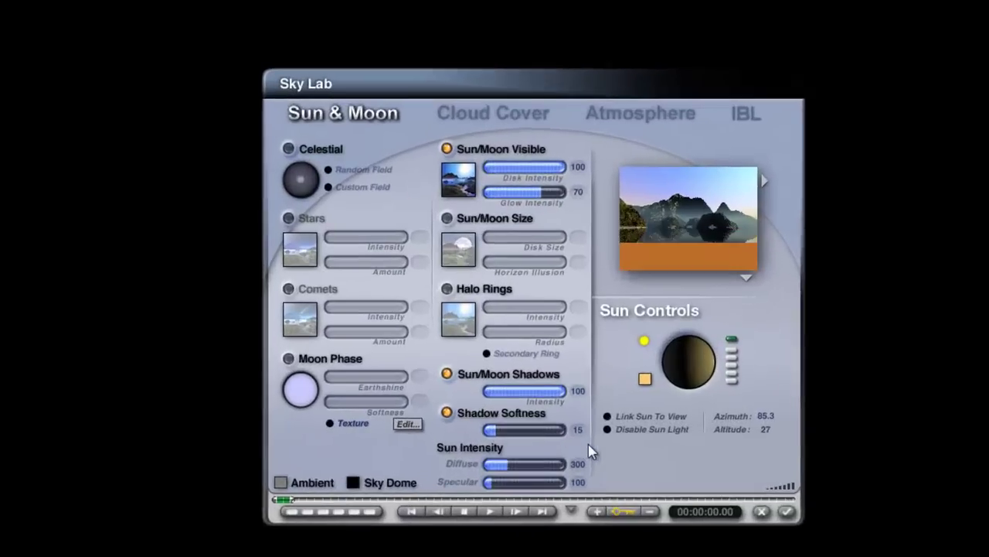
{"action": "left_click", "coordinate": [622, 451]}
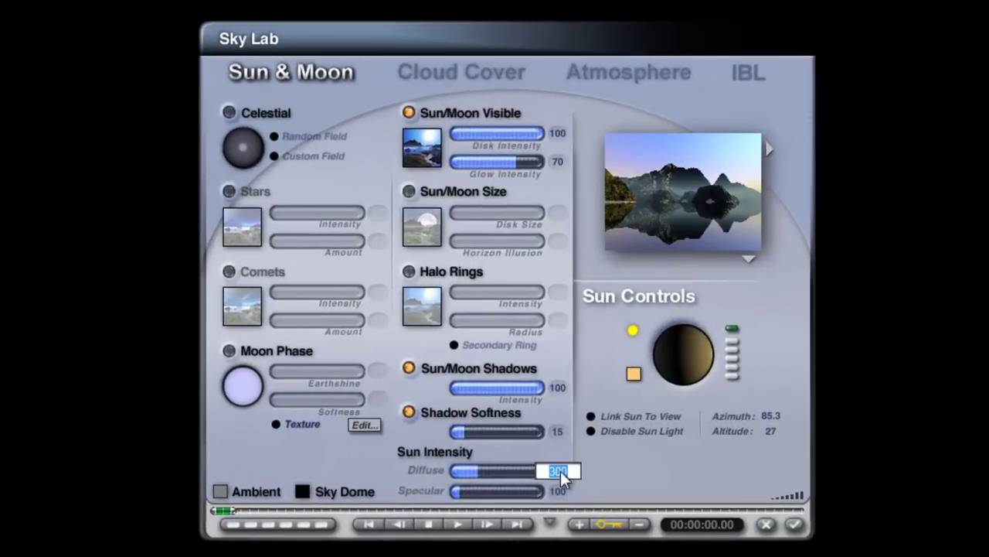
{"action": "type", "text": "450"}
{"action": "key", "text": "Return"}
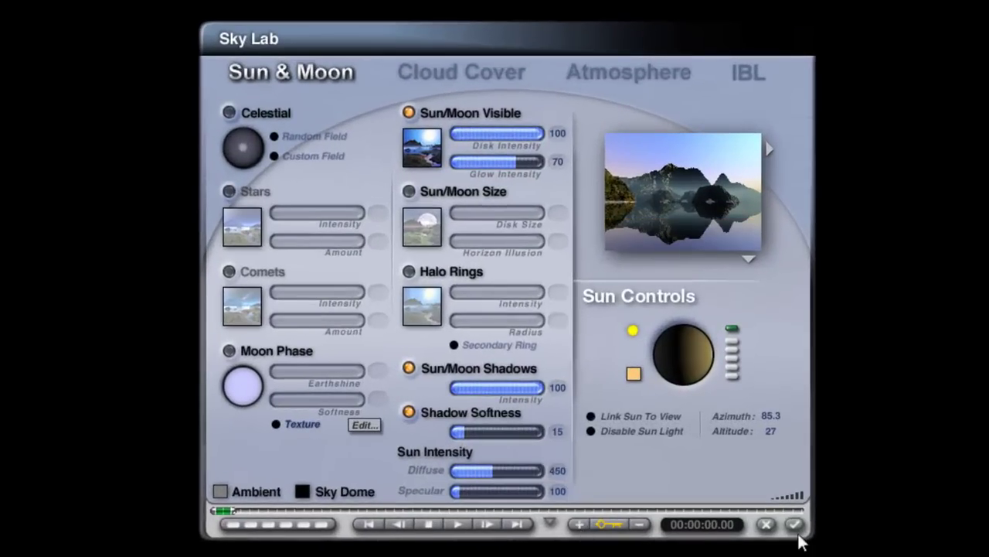
{"action": "left_click", "coordinate": [793, 525]}
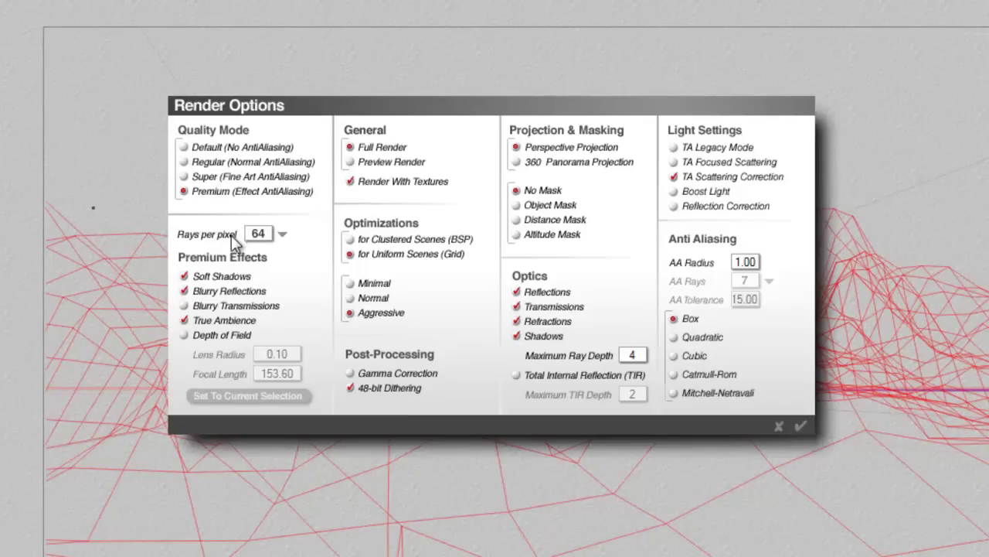
Change the rays per pixel for the Premium render and test-render the two island hills at the waterline
{"action": "left_click", "coordinate": [282, 234]}
{"action": "left_click", "coordinate": [290, 245]}
{"action": "left_click", "coordinate": [800, 427]}
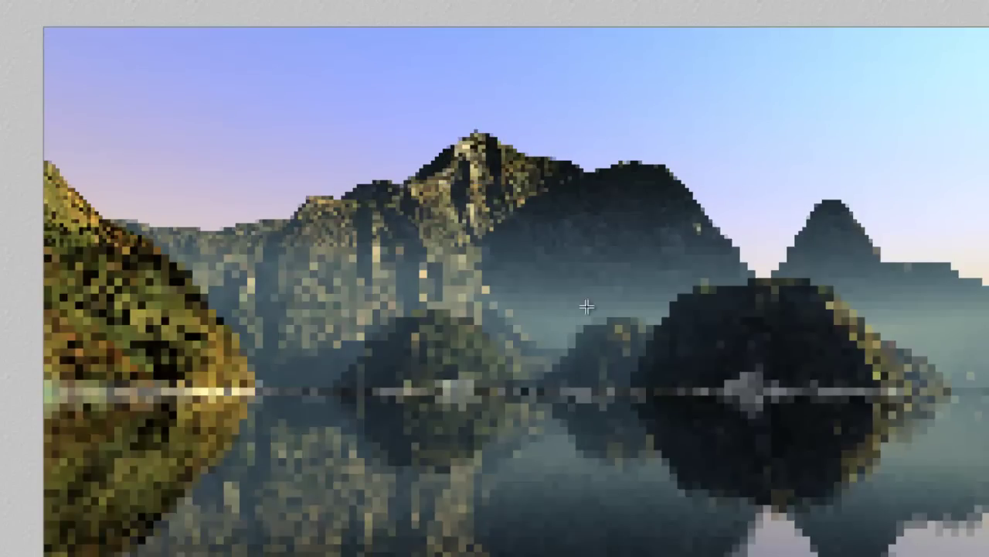
{"action": "left_click_drag", "start_coordinate": [546, 469], "coordinate": [333, 286]}
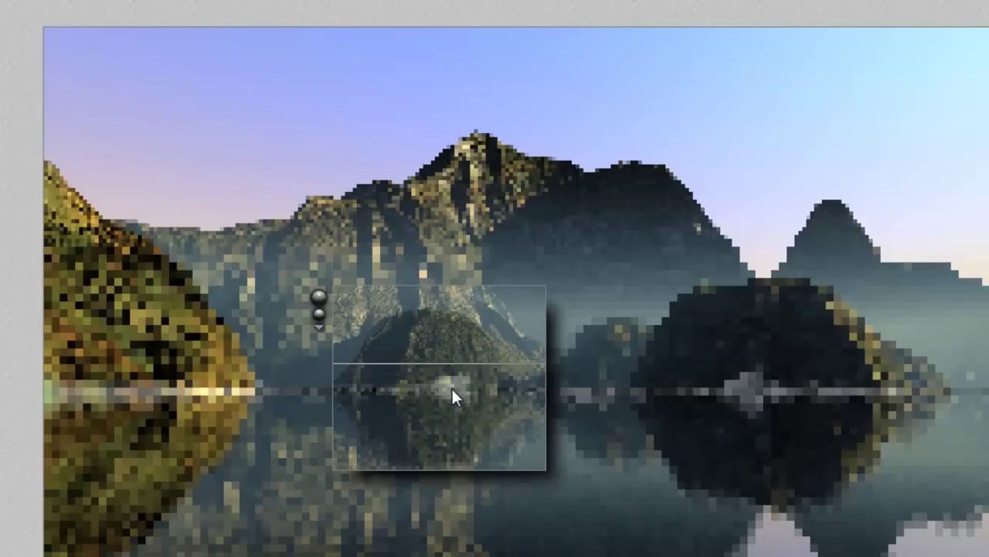
{"action": "left_click_drag", "start_coordinate": [940, 469], "coordinate": [703, 263]}
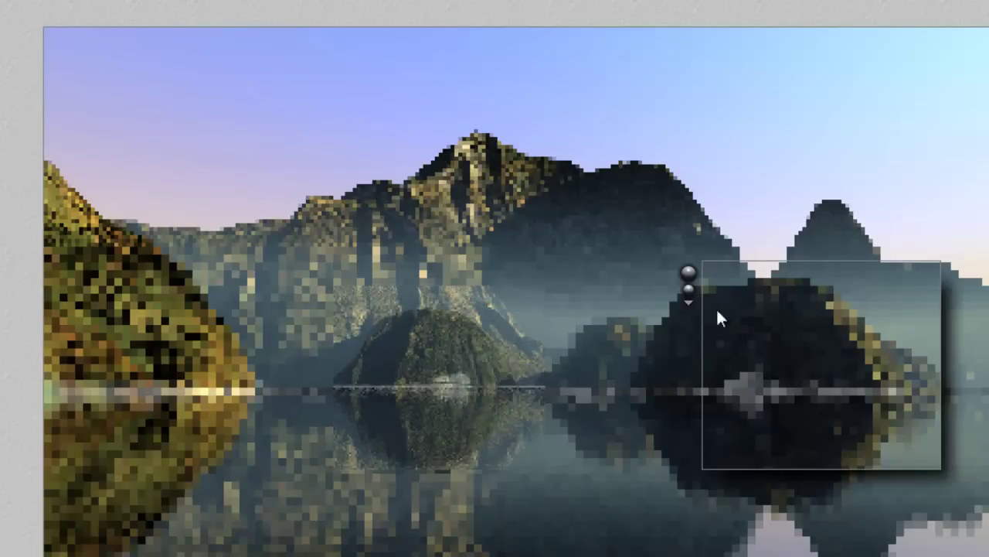
Set the HDRI effect of the sky's image-based lighting to 10
{"action": "left_click", "coordinate": [539, 233]}
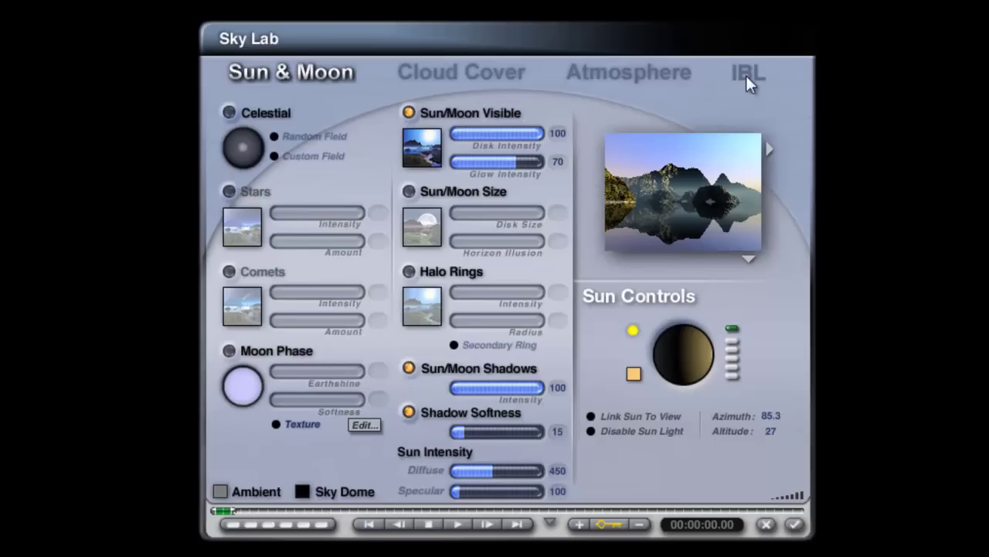
{"action": "left_click", "coordinate": [746, 75]}
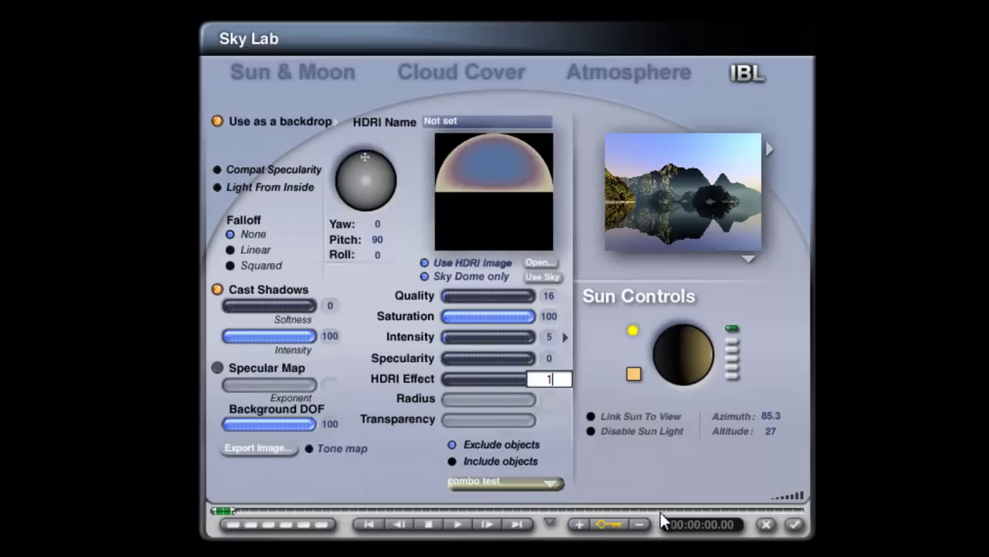
{"action": "type", "text": "10"}
{"action": "key", "text": "Return"}
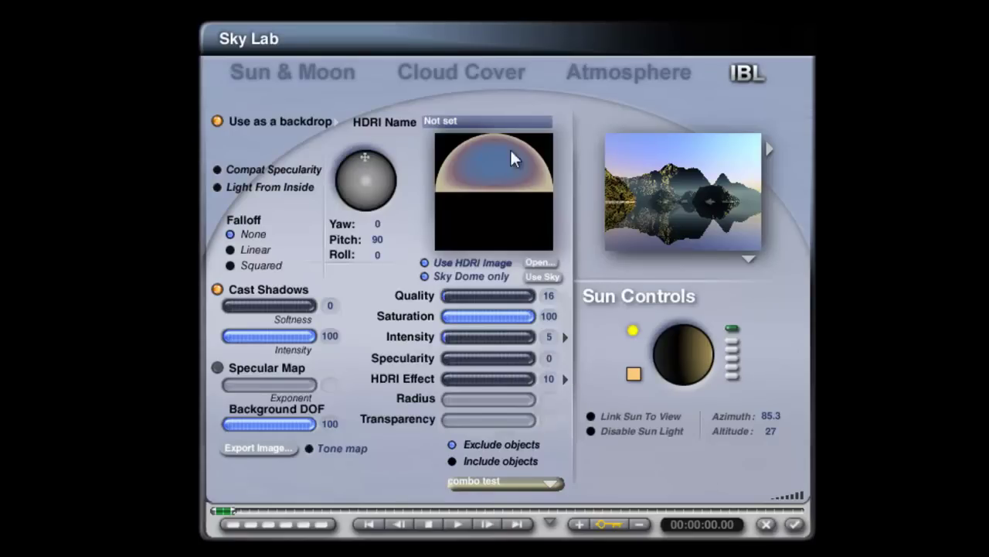
{"action": "left_click", "coordinate": [565, 379]}
{"action": "left_click", "coordinate": [609, 396]}
{"action": "left_click", "coordinate": [794, 525]}
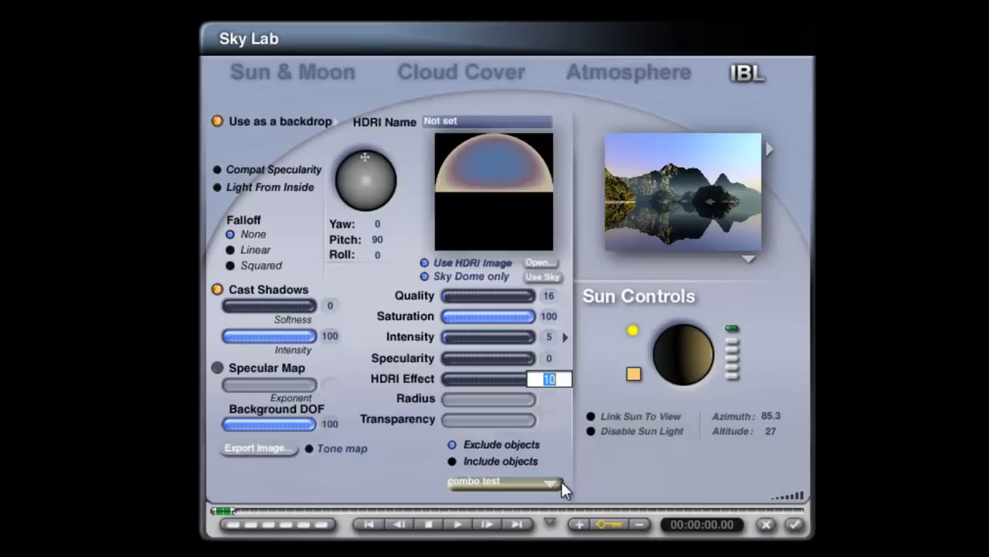
Try an HDRI effect of 50 for the image-based lighting, then set it to 30
{"action": "type", "text": "50"}
{"action": "key", "text": "Return"}
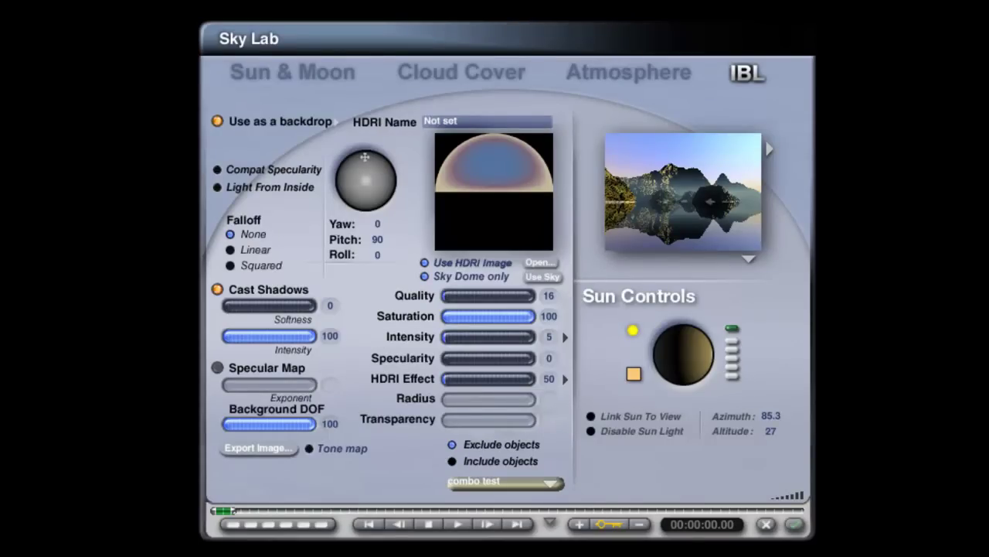
{"action": "left_click", "coordinate": [794, 524]}
{"action": "type", "text": "30"}
{"action": "key", "text": "Return"}
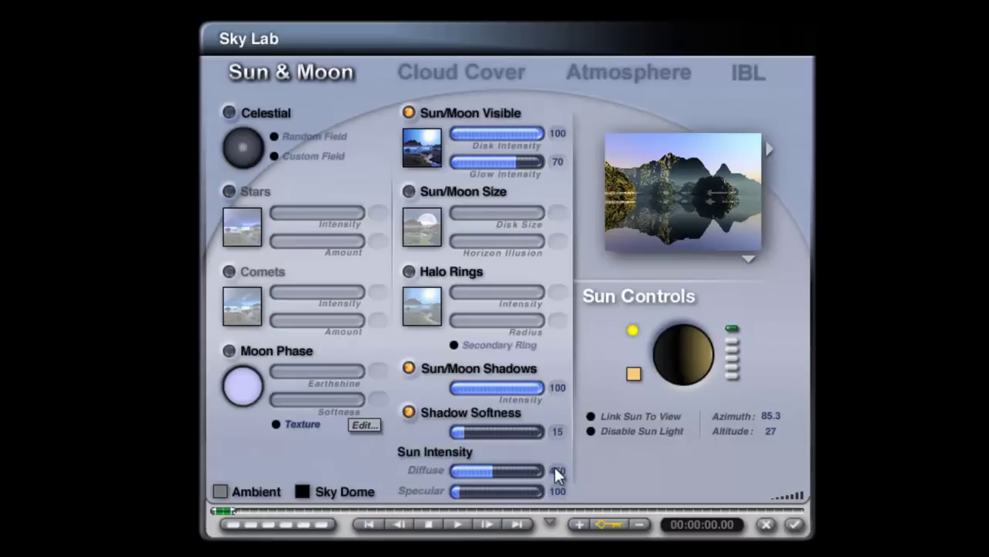
Set the sun's diffuse intensity to 600 and test-render the sunlit hillside and the slope behind it
{"action": "left_click", "coordinate": [556, 468]}
{"action": "type", "text": "600"}
{"action": "key", "text": "Return"}
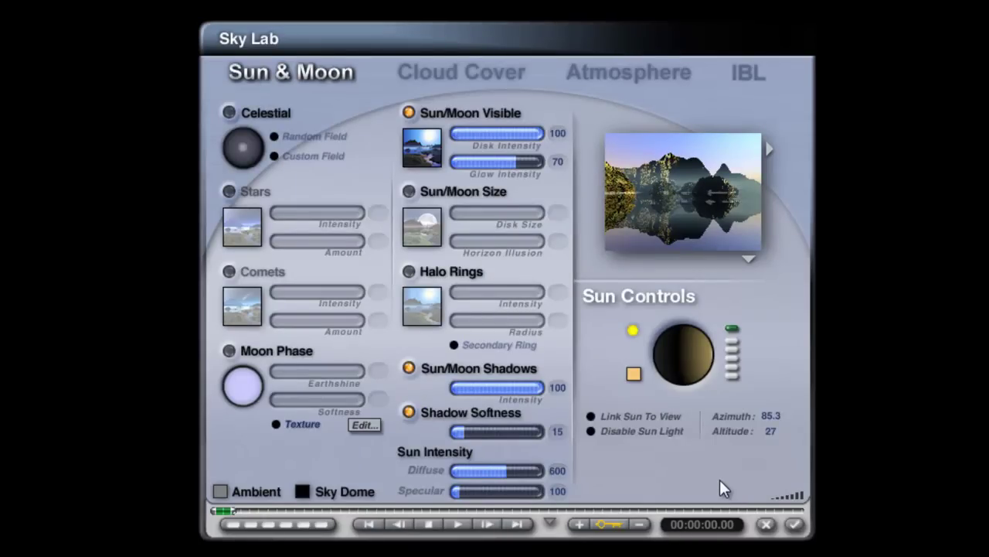
{"action": "left_click", "coordinate": [794, 524]}
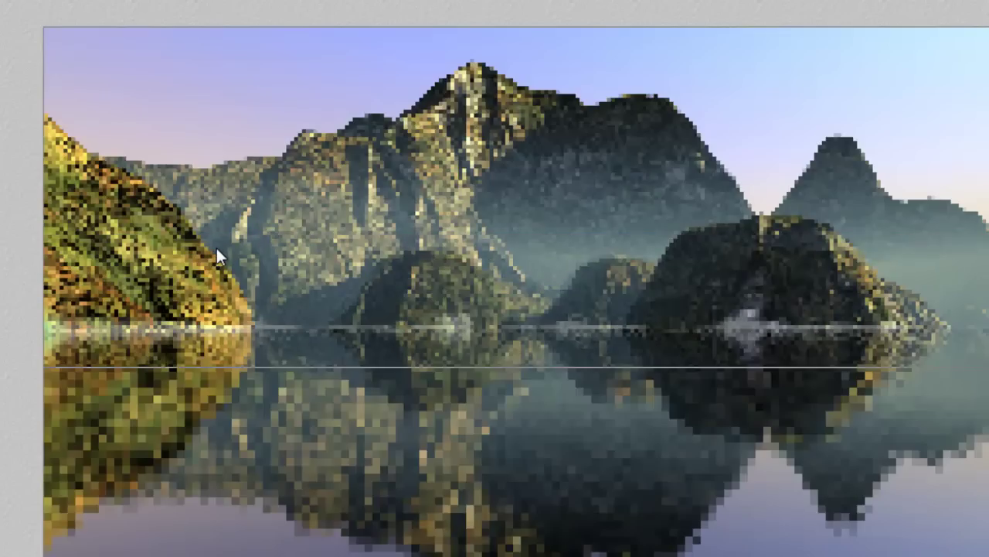
{"action": "left_click_drag", "start_coordinate": [252, 332], "coordinate": [113, 201]}
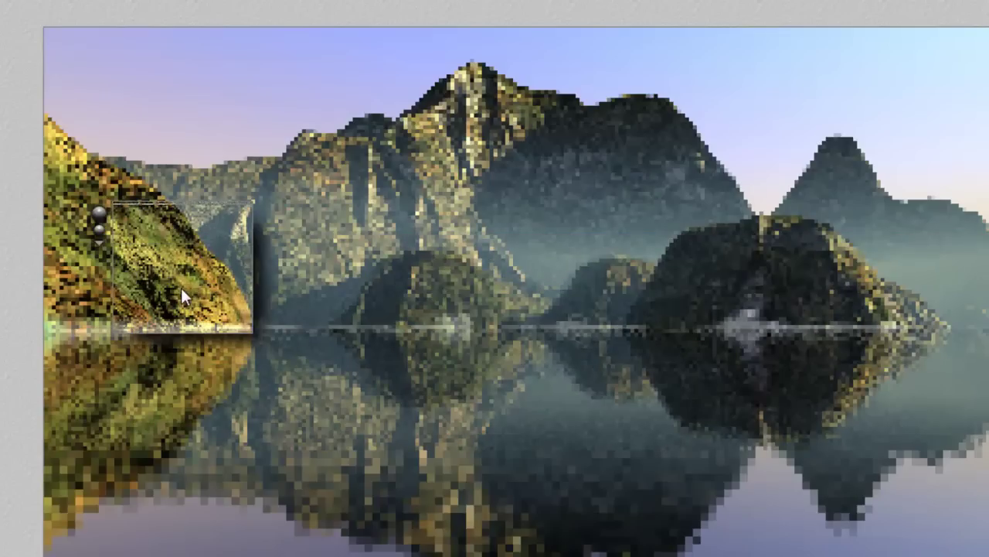
{"action": "left_click_drag", "start_coordinate": [315, 337], "coordinate": [206, 109]}
Apply the Mounds effect to the mountain terrain in the Terrain Editor
{"action": "left_click", "coordinate": [596, 205]}
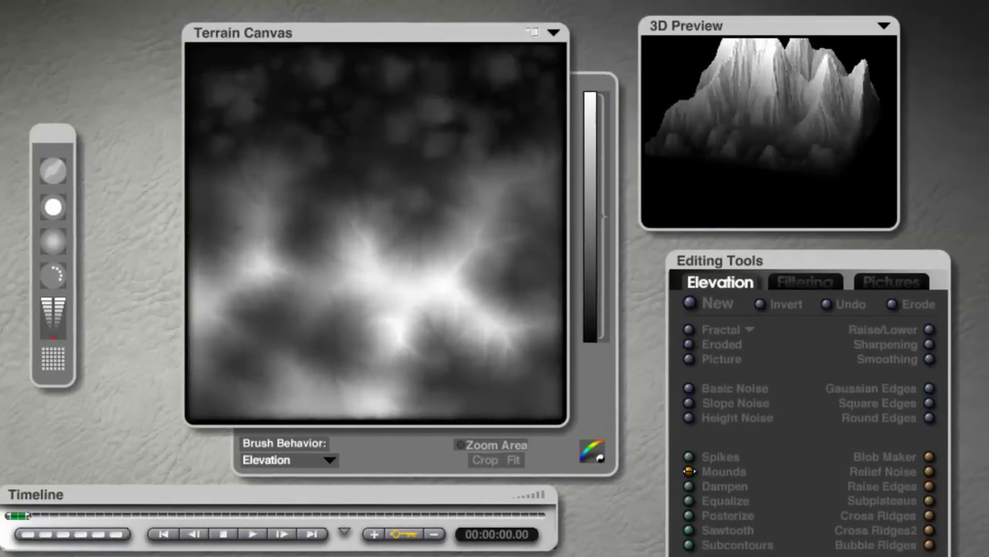
{"action": "left_click", "coordinate": [688, 471]}
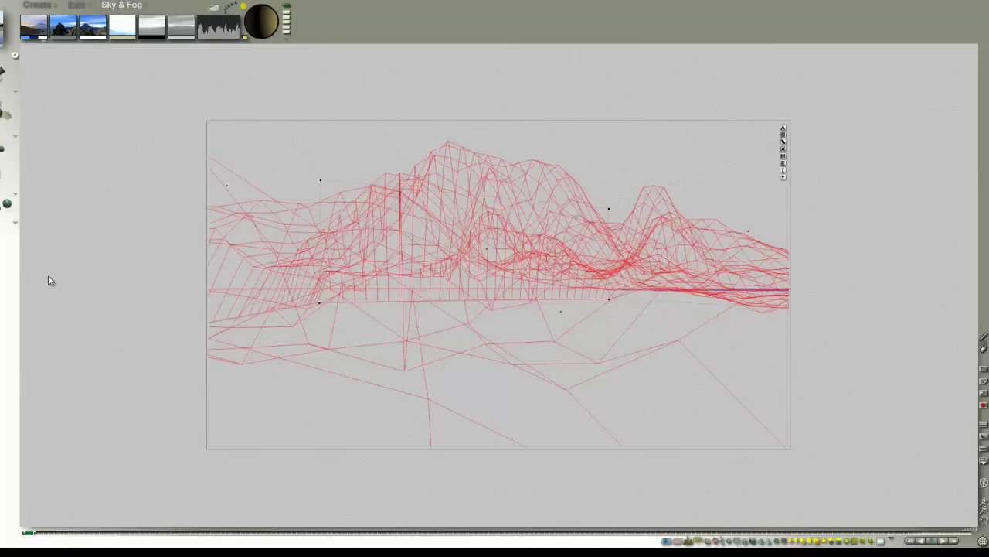
Reframe the camera to take in more of the low far-shore hills and test-render the mountains and lake
{"action": "left_click", "coordinate": [7, 203]}
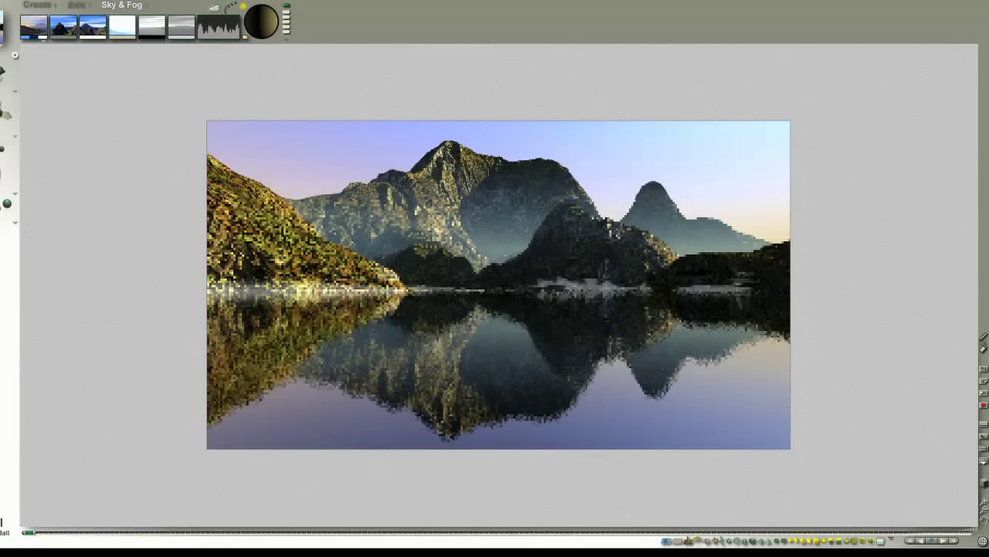
{"action": "key", "text": "3"}
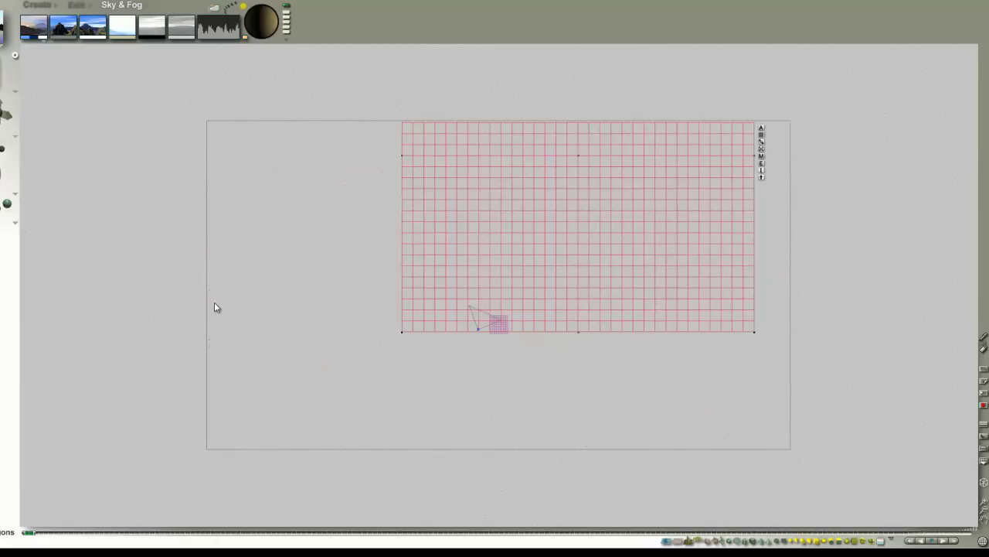
{"action": "key", "text": "1"}
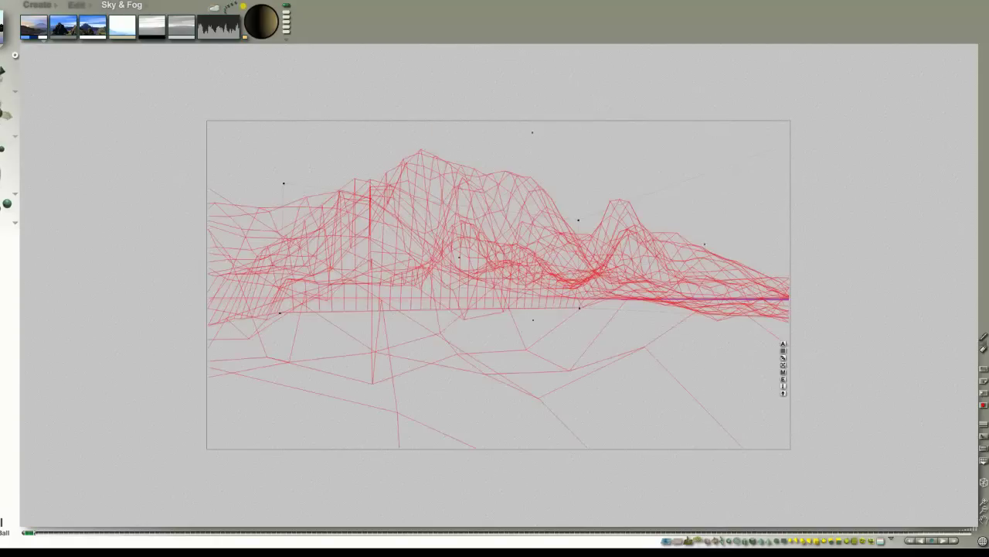
{"action": "left_click_drag", "start_coordinate": [4, 215], "coordinate": [4, 215]}
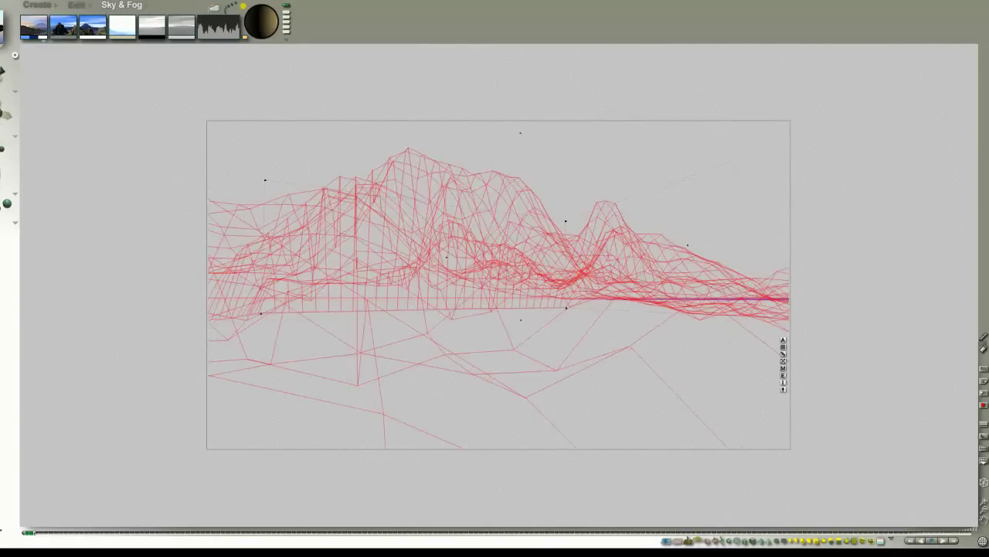
{"action": "left_click", "coordinate": [7, 204]}
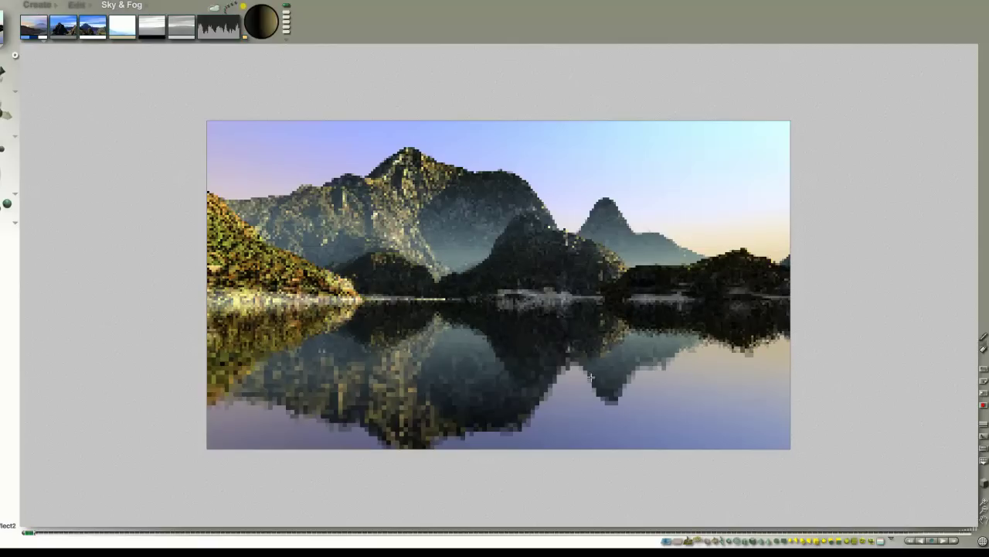
{"action": "left_click", "coordinate": [124, 186]}
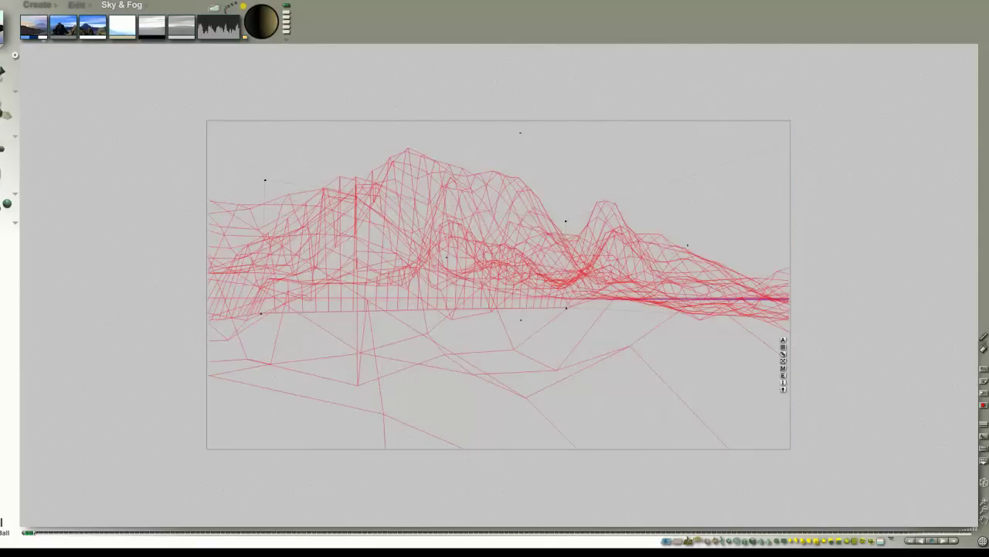
{"action": "left_click_drag", "start_coordinate": [2, 174], "coordinate": [2, 180]}
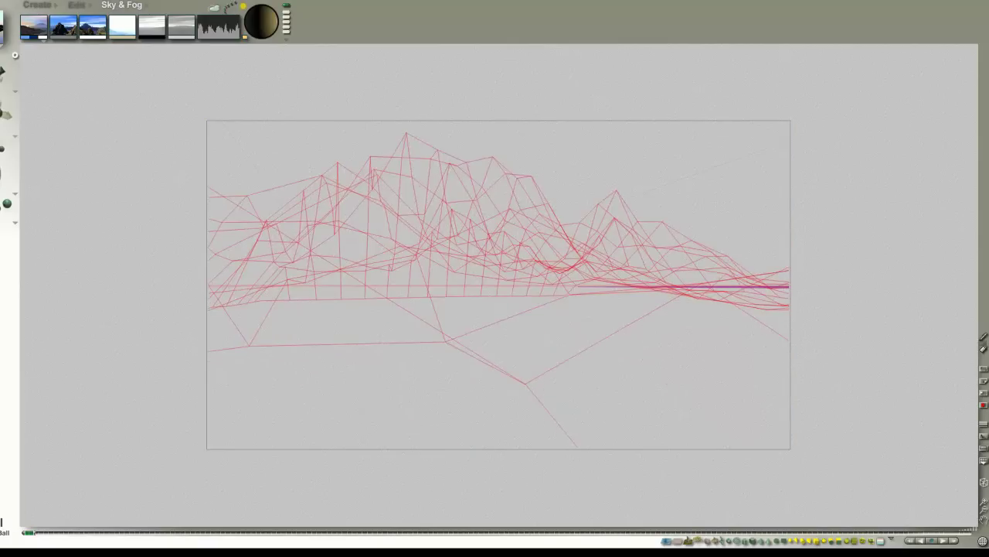
Set the Premium render quality to 256 rays per pixel and render the scene
{"action": "left_click", "coordinate": [17, 227]}
{"action": "left_click", "coordinate": [54, 288]}
{"action": "left_click", "coordinate": [368, 242]}
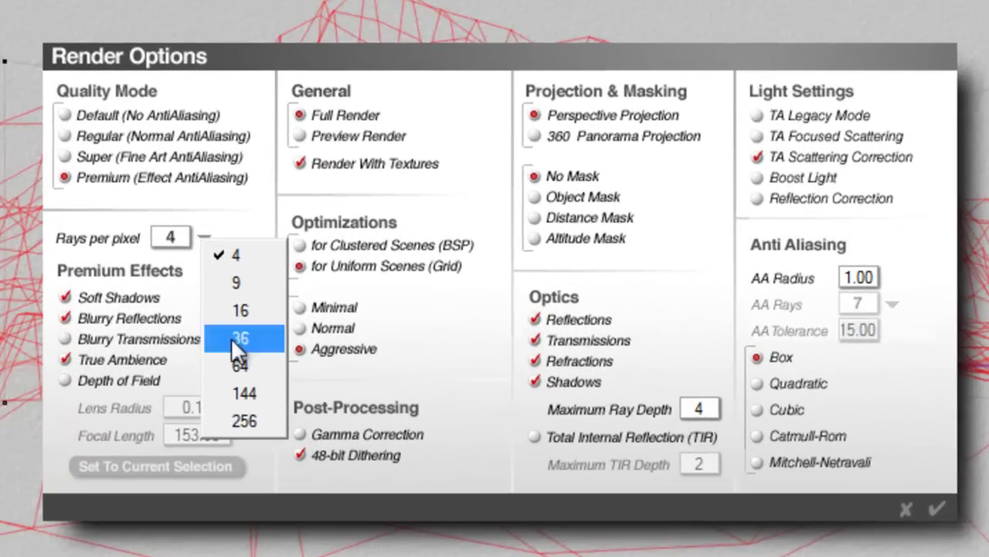
{"action": "left_click", "coordinate": [242, 422]}
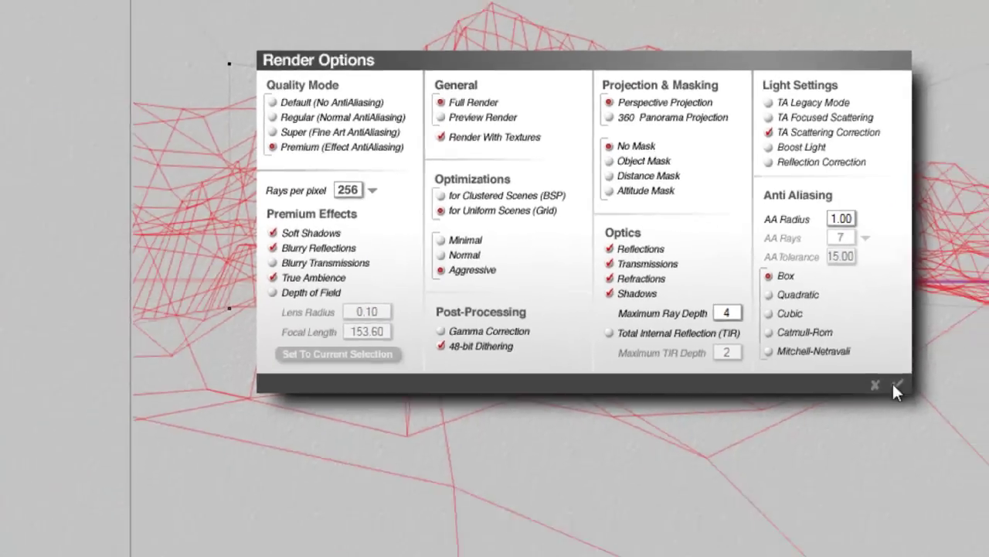
{"action": "left_click", "coordinate": [937, 508]}
{"action": "left_click", "coordinate": [49, 126]}
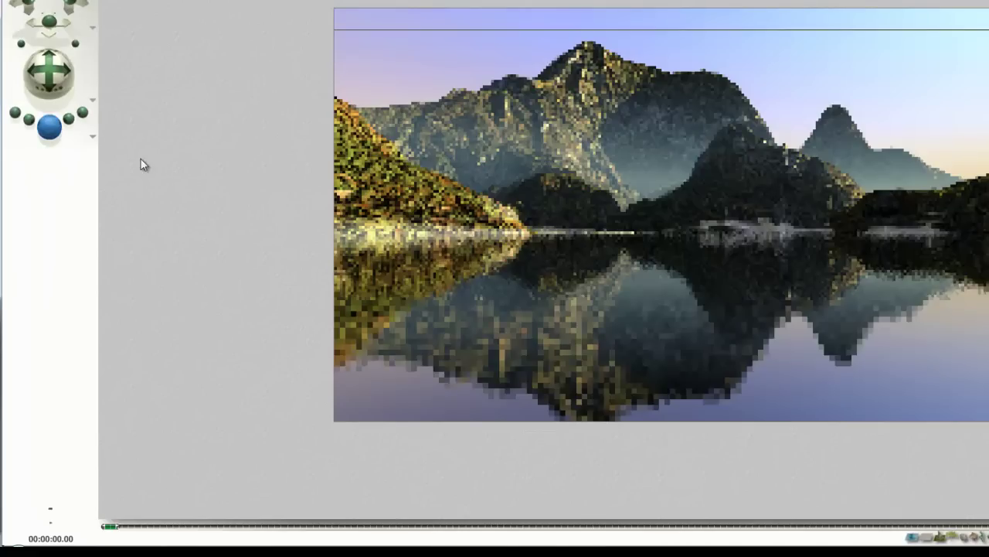
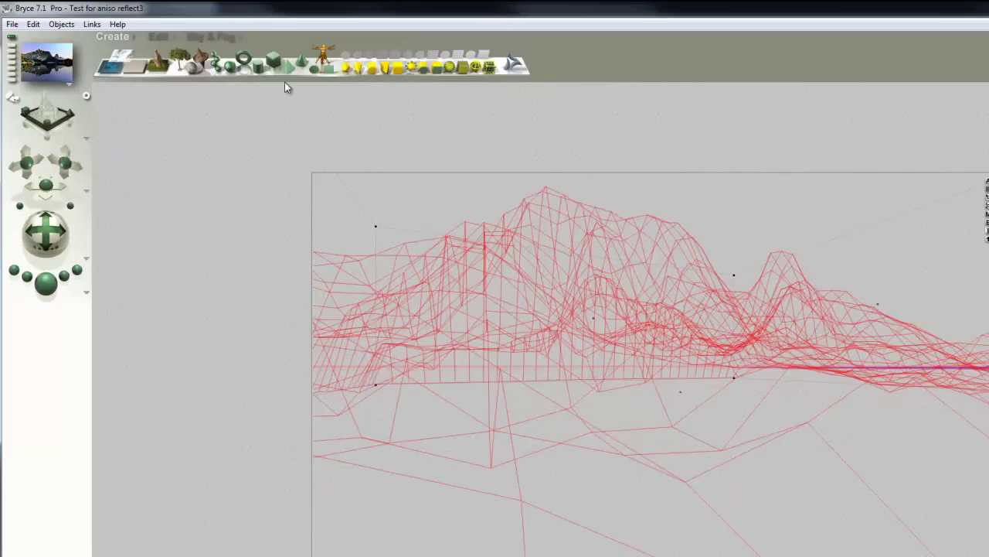
Create a sphere and hide the underground parts of the terrain wireframes in the top view
{"action": "left_click", "coordinate": [227, 69]}
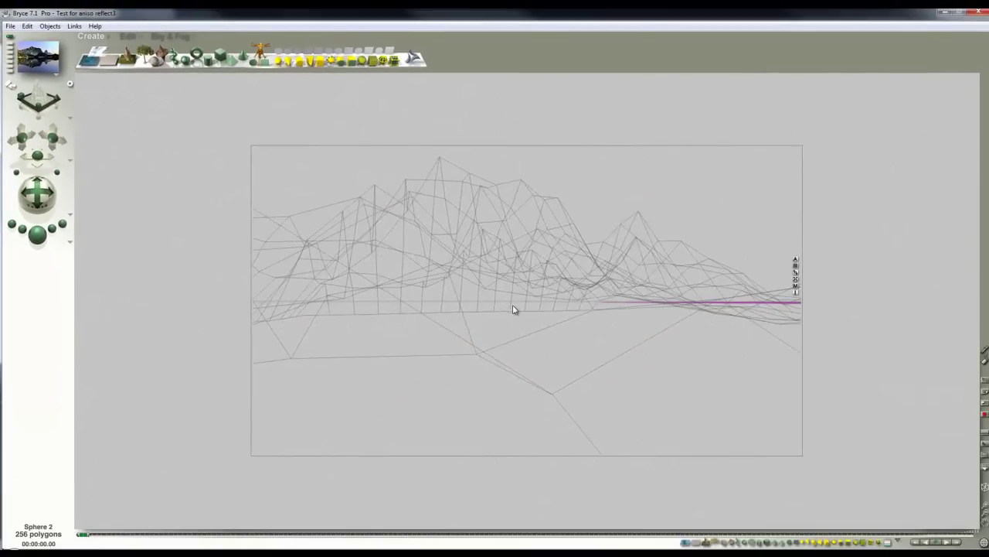
{"action": "key", "text": "2"}
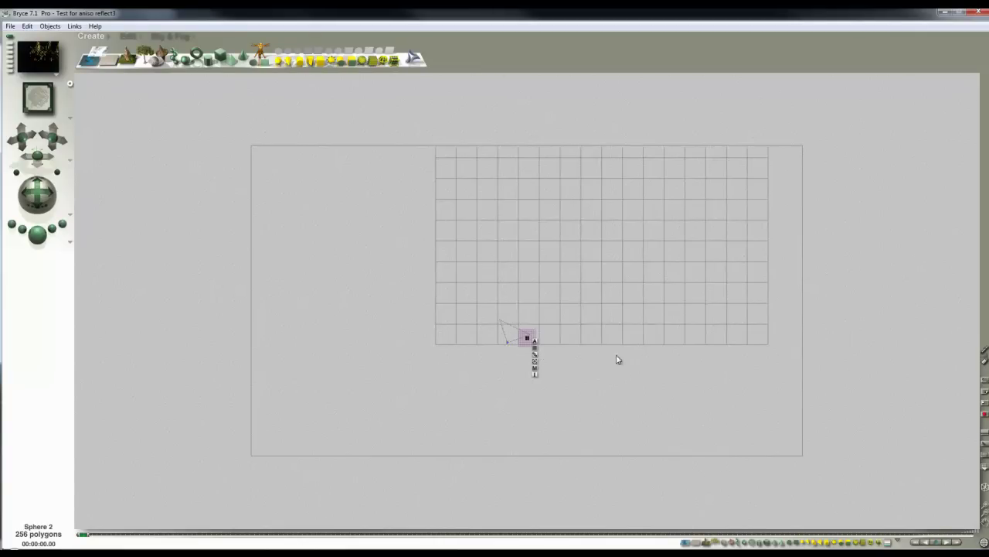
{"action": "scroll", "coordinate": [530, 344], "scroll_direction": "up", "scroll_amount": 5}
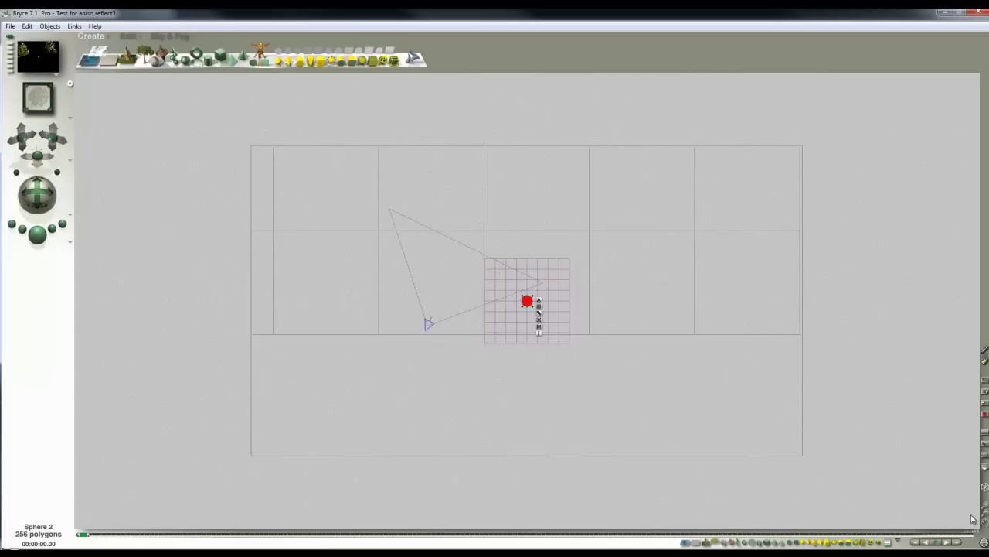
{"action": "scroll", "coordinate": [962, 502], "scroll_direction": "down", "scroll_amount": 4}
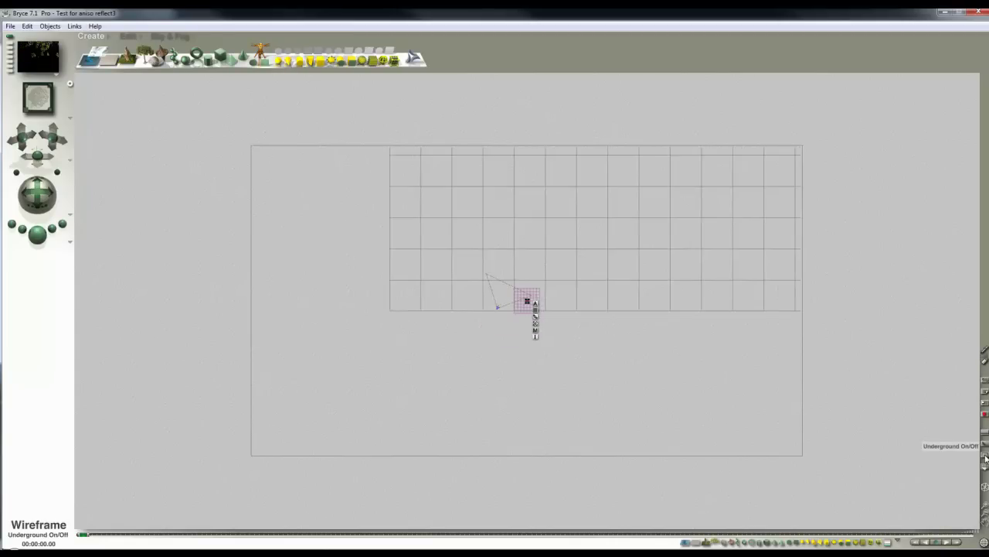
{"action": "left_click", "coordinate": [986, 458]}
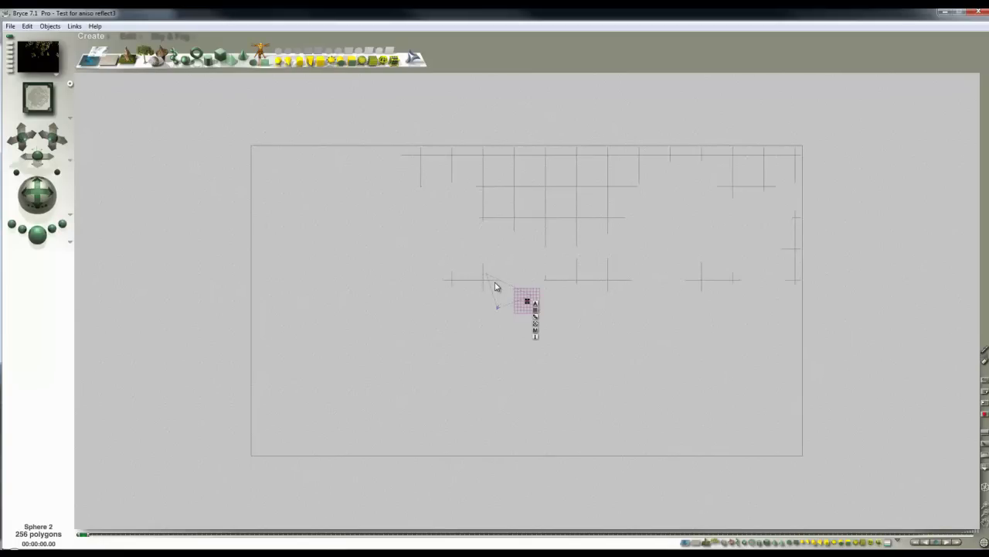
{"action": "left_click", "coordinate": [985, 505]}
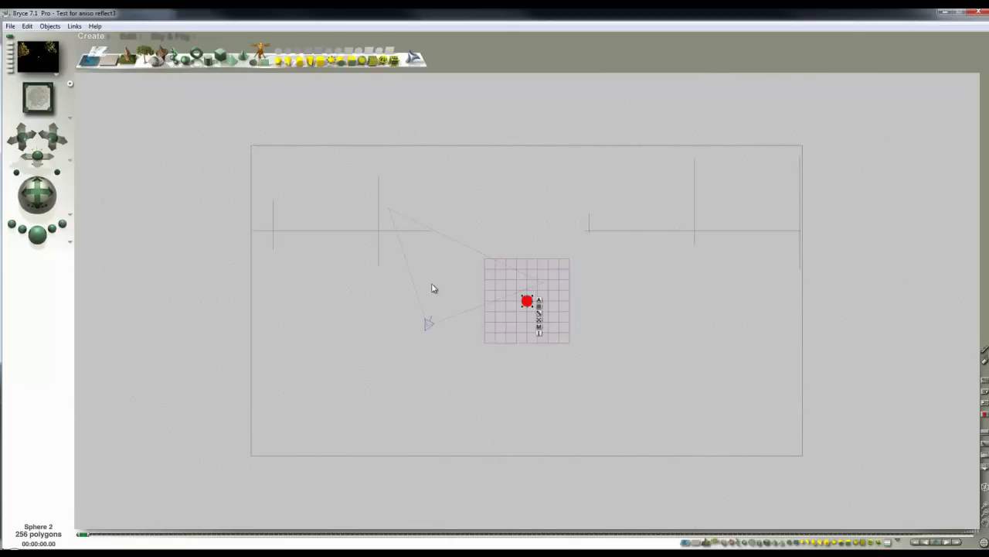
Open the Instancing Lab for the terrain and choose Sphere 2 as the brush source
{"action": "left_click", "coordinate": [379, 236]}
{"action": "left_click", "coordinate": [795, 192]}
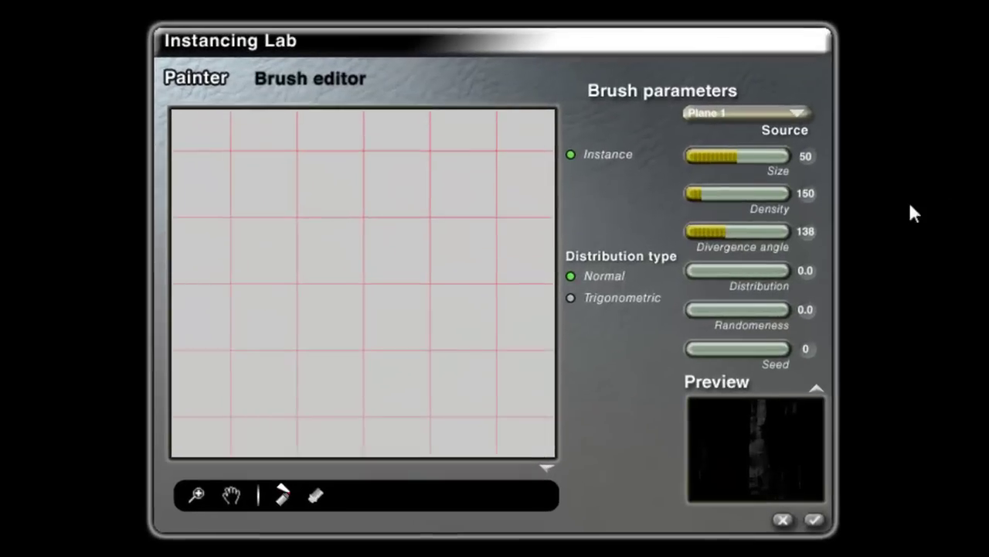
{"action": "left_click", "coordinate": [804, 112]}
{"action": "left_click", "coordinate": [857, 149]}
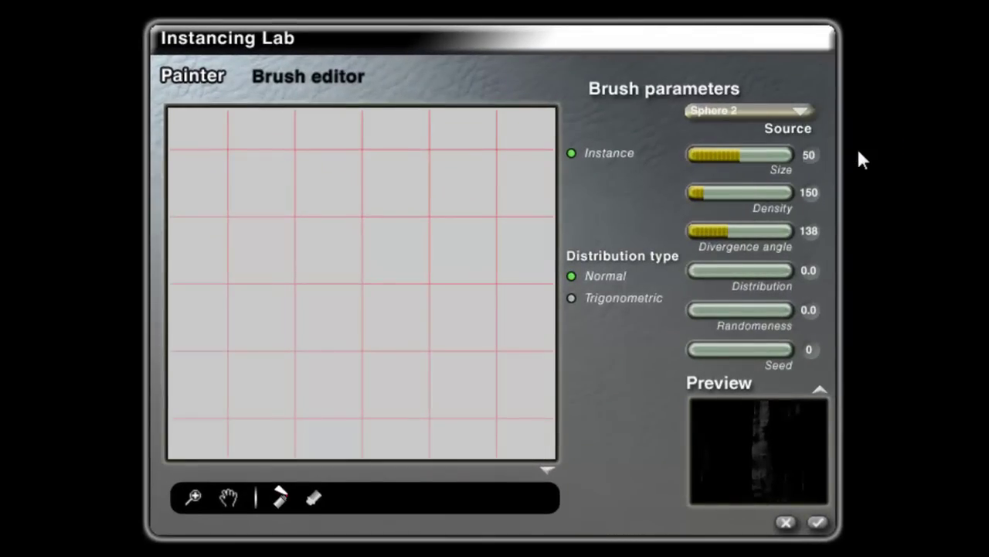
Paint one round patch of sphere instances on the terrain near the camera and apply it to the scene
{"action": "left_click", "coordinate": [193, 497]}
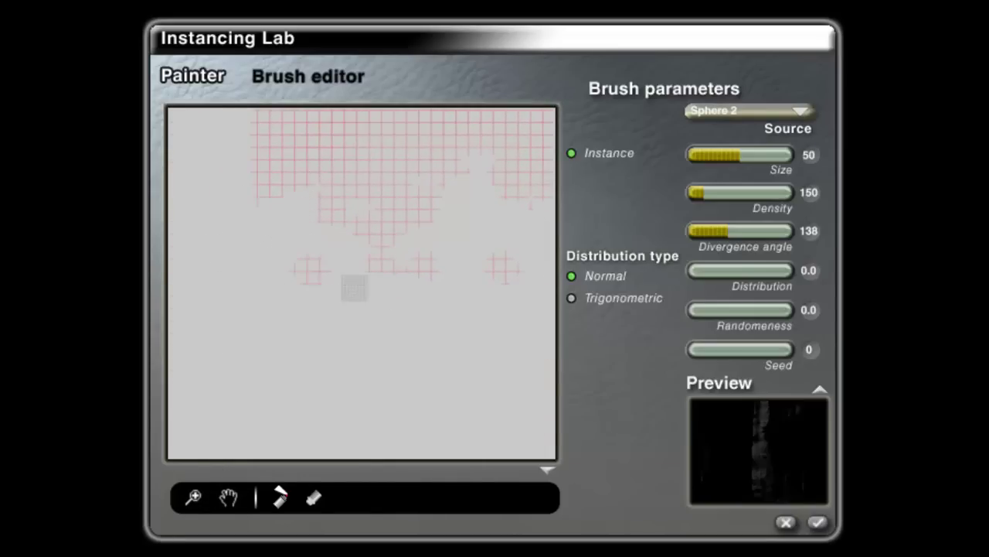
{"action": "left_click", "coordinate": [194, 497]}
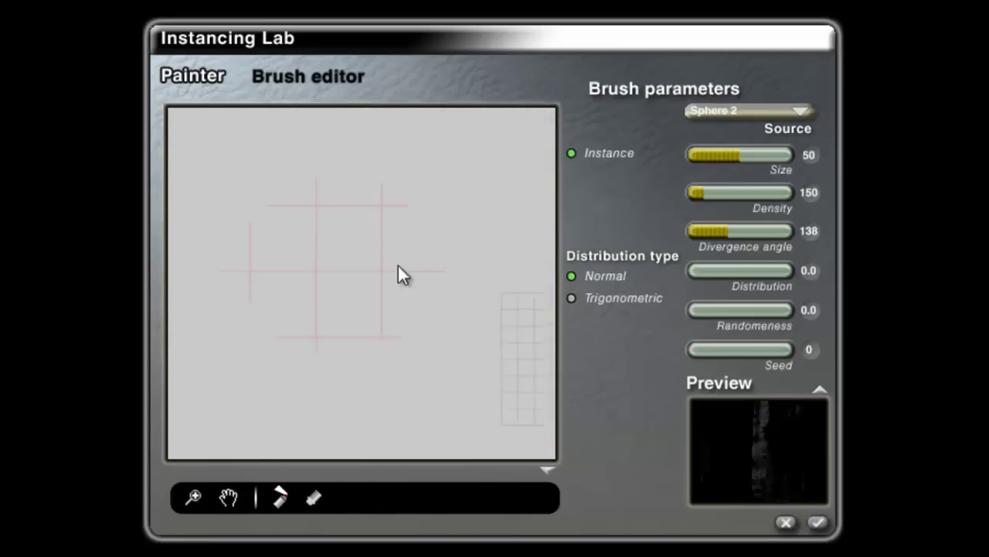
{"action": "mouse_move", "coordinate": [193, 499]}
{"action": "left_mouse_down"}
{"action": "mouse_move", "coordinate": [168, 497]}
{"action": "mouse_move", "coordinate": [261, 501]}
{"action": "mouse_move", "coordinate": [248, 426]}
{"action": "mouse_move", "coordinate": [359, 59]}
{"action": "mouse_move", "coordinate": [436, 125]}
{"action": "mouse_move", "coordinate": [452, 165]}
{"action": "mouse_move", "coordinate": [409, 170]}
{"action": "left_mouse_up"}
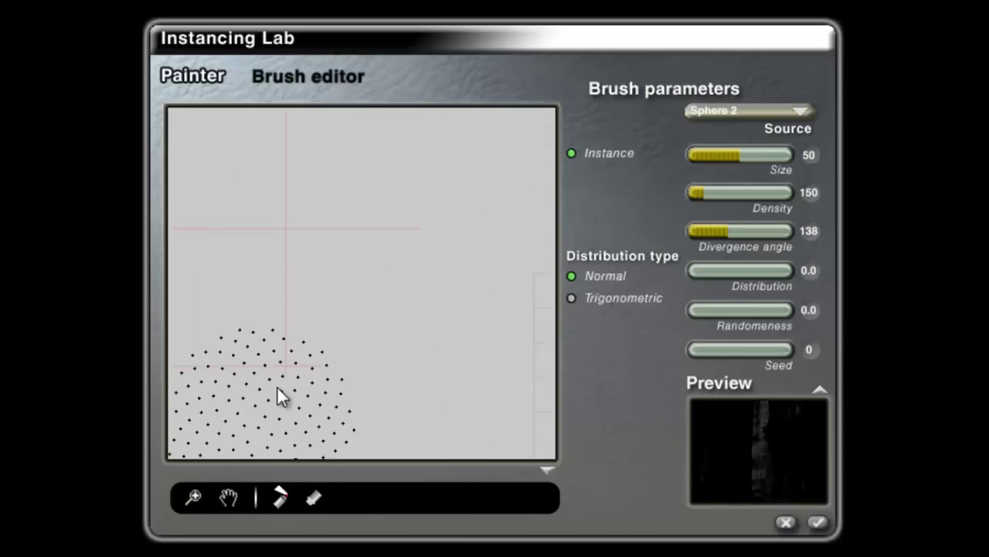
{"action": "left_click", "coordinate": [192, 495]}
{"action": "mouse_move", "coordinate": [260, 413]}
{"action": "left_mouse_down"}
{"action": "mouse_move", "coordinate": [316, 297]}
{"action": "mouse_move", "coordinate": [295, 386]}
{"action": "mouse_move", "coordinate": [316, 281]}
{"action": "mouse_move", "coordinate": [430, 177]}
{"action": "mouse_move", "coordinate": [530, 155]}
{"action": "mouse_move", "coordinate": [552, 9]}
{"action": "left_mouse_up"}
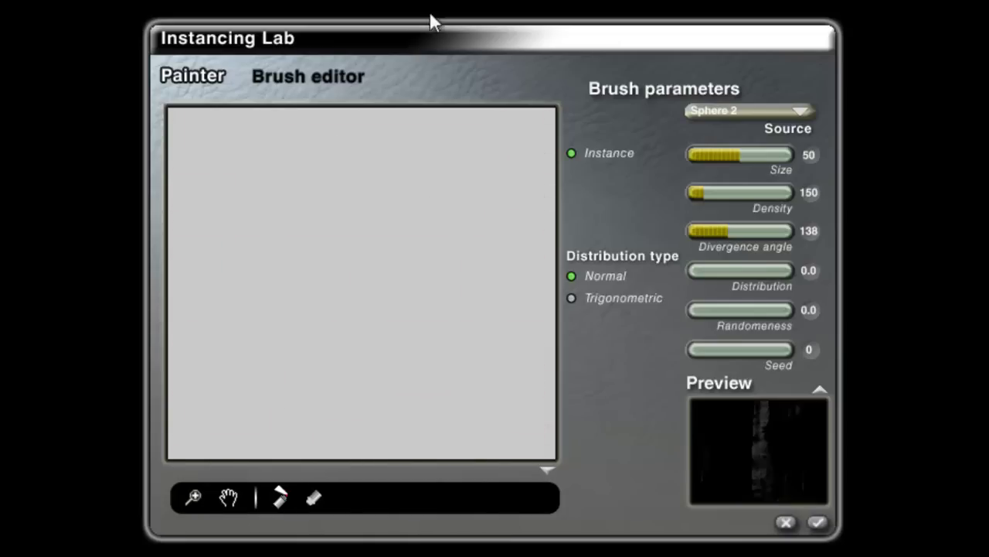
{"action": "mouse_move", "coordinate": [394, 53]}
{"action": "left_mouse_down"}
{"action": "mouse_move", "coordinate": [370, 48]}
{"action": "mouse_move", "coordinate": [460, 49]}
{"action": "mouse_move", "coordinate": [224, 501]}
{"action": "mouse_move", "coordinate": [263, 545]}
{"action": "mouse_move", "coordinate": [177, 503]}
{"action": "mouse_move", "coordinate": [177, 404]}
{"action": "mouse_move", "coordinate": [134, 516]}
{"action": "mouse_move", "coordinate": [161, 551]}
{"action": "mouse_move", "coordinate": [193, 555]}
{"action": "mouse_move", "coordinate": [170, 556]}
{"action": "mouse_move", "coordinate": [249, 497]}
{"action": "left_mouse_up"}
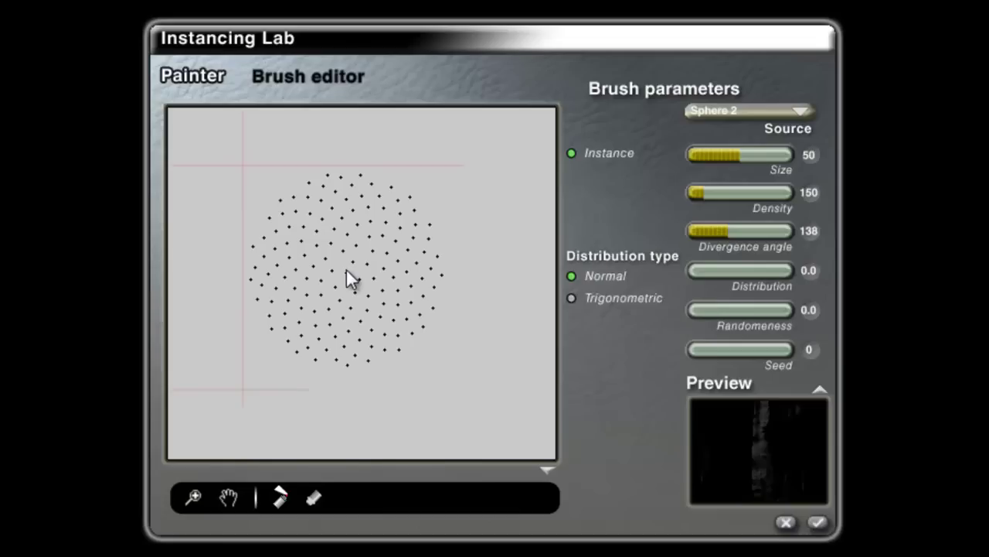
{"action": "left_click", "coordinate": [346, 272]}
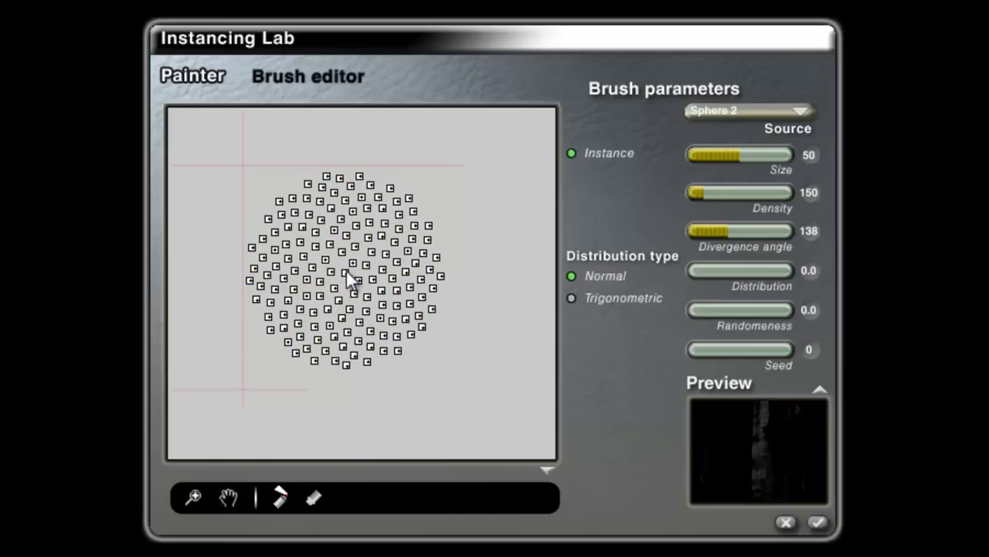
{"action": "left_click", "coordinate": [818, 525]}
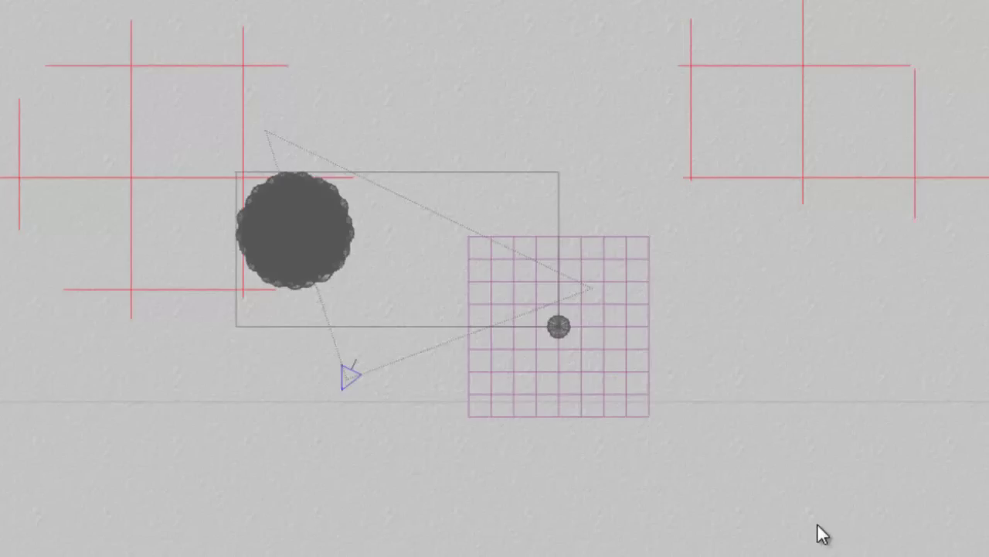
Test-render the painted sphere instances from the camera view
{"action": "key", "text": "1"}
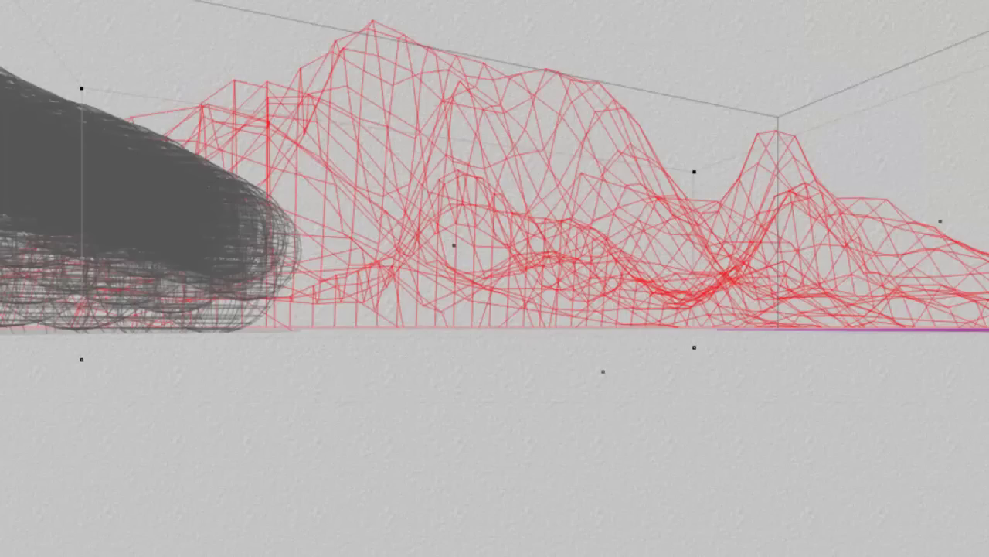
{"action": "key", "text": "ctrl+r"}
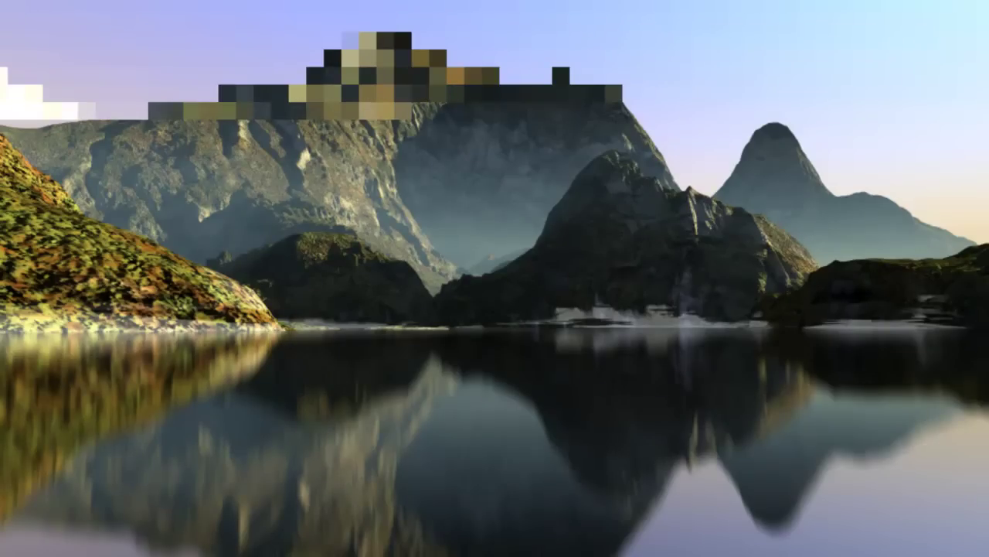
{"action": "key", "text": "ctrl+shift+r"}
{"action": "left_click", "coordinate": [241, 228]}
{"action": "left_click", "coordinate": [276, 351]}
{"action": "left_click", "coordinate": [823, 444]}
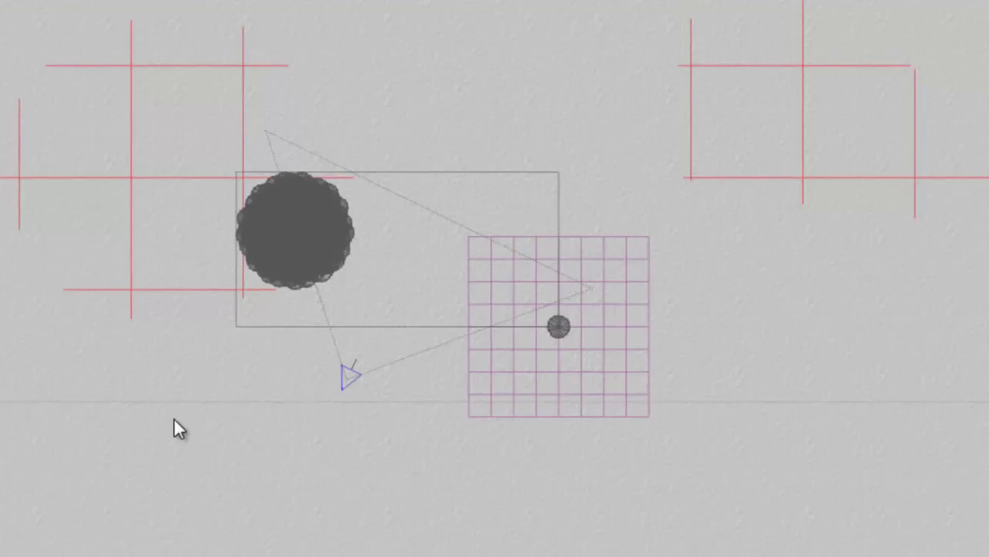
Select the group of painted sphere instances and ungroup it
{"action": "left_click", "coordinate": [217, 467]}
{"action": "left_click_drag", "start_coordinate": [195, 547], "coordinate": [277, 167]}
{"action": "left_click_drag", "start_coordinate": [300, 554], "coordinate": [223, 165]}
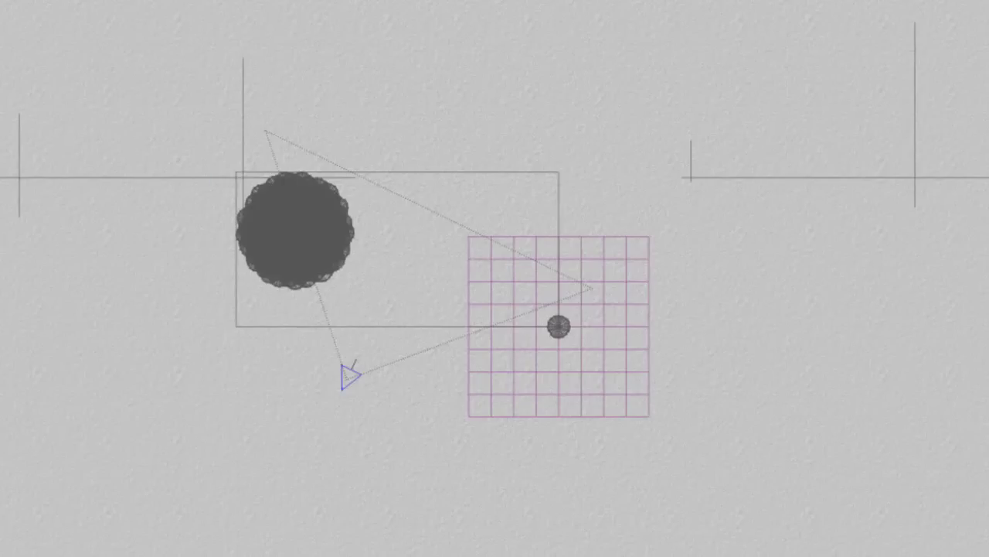
{"action": "key", "text": "3"}
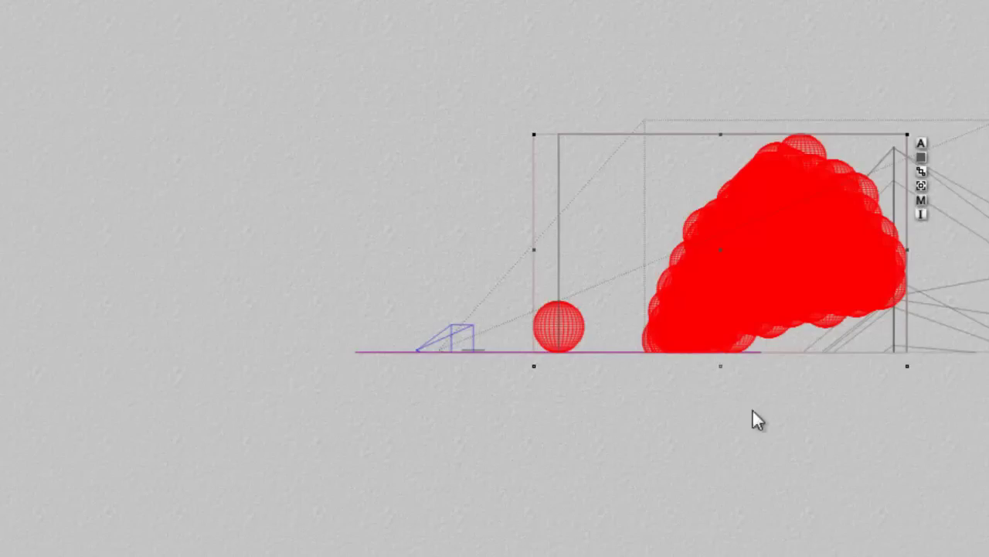
{"action": "right_click", "coordinate": [879, 170]}
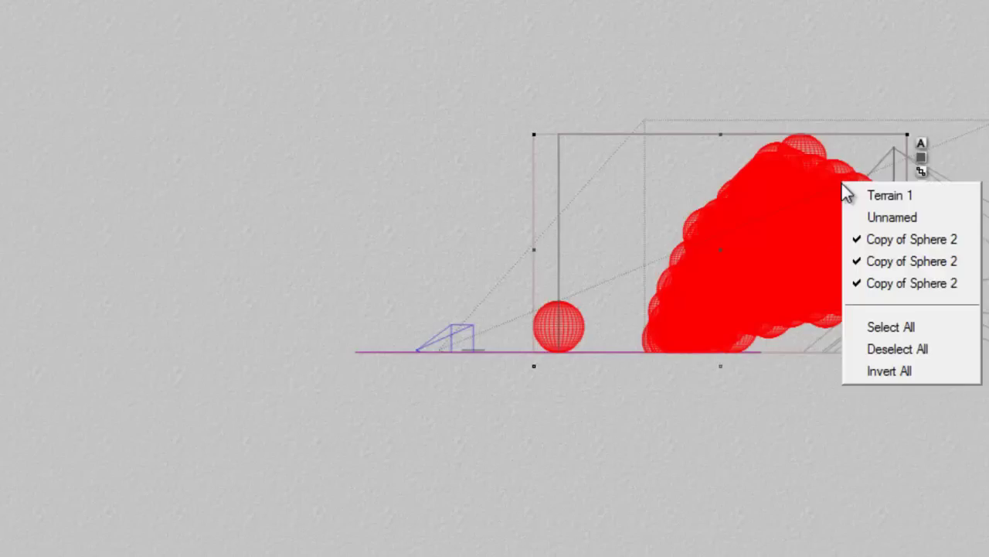
{"action": "left_click", "coordinate": [881, 217]}
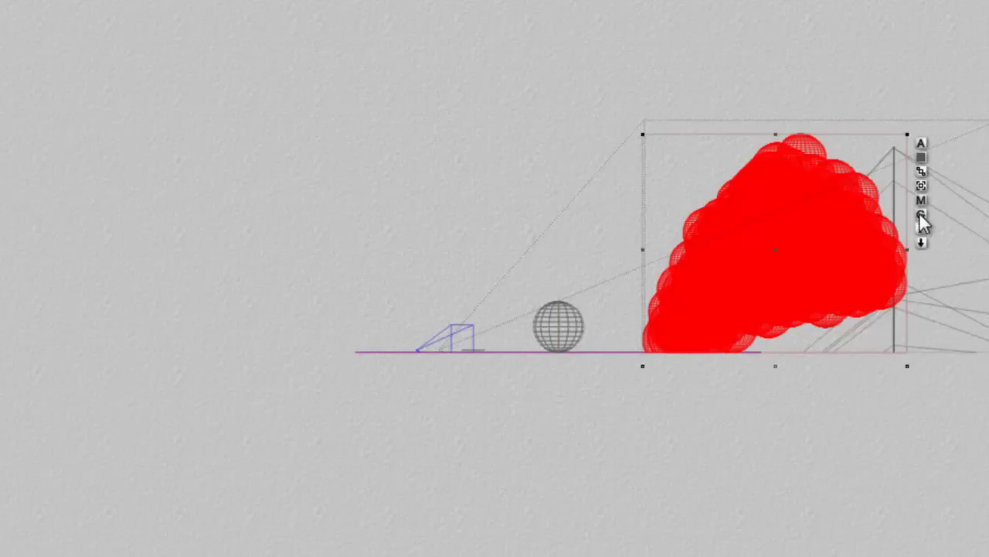
Delete the sphere instances on the side of the patch outside the camera's field of view
{"action": "key", "text": "4"}
{"action": "key", "text": "2"}
{"action": "left_click_drag", "start_coordinate": [136, 555], "coordinate": [288, 185]}
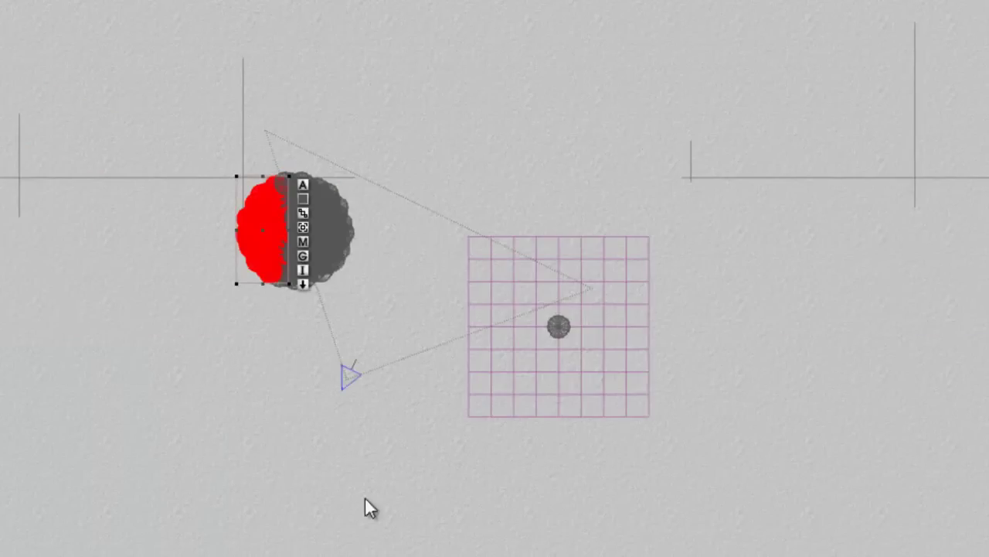
{"action": "left_click", "coordinate": [395, 519]}
{"action": "left_click_drag", "start_coordinate": [263, 433], "coordinate": [292, 214]}
{"action": "left_click", "coordinate": [248, 462]}
{"action": "left_click_drag", "start_coordinate": [248, 452], "coordinate": [294, 263]}
{"action": "left_click", "coordinate": [301, 489]}
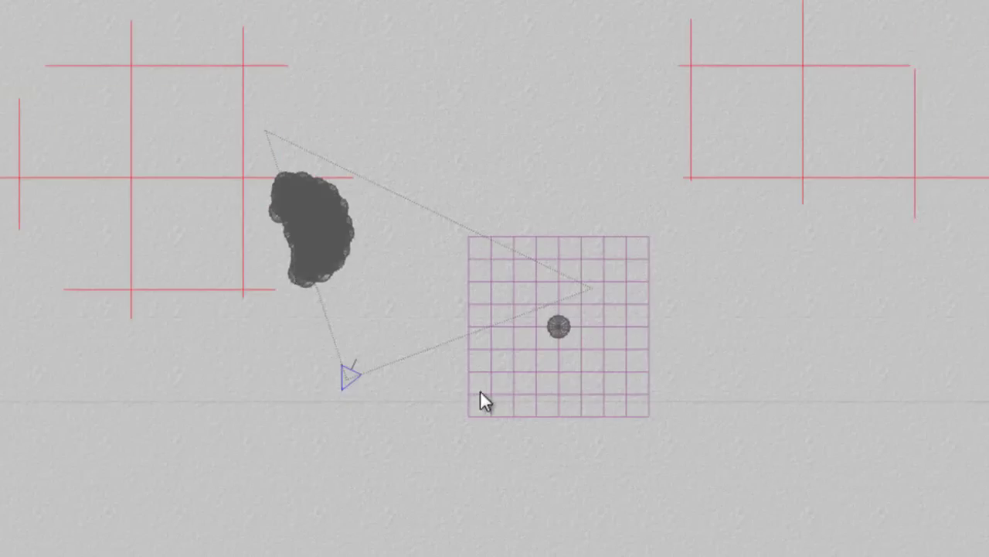
Try to move the ground plane away from the sphere in the top view, and undo the move
{"action": "left_click", "coordinate": [958, 530]}
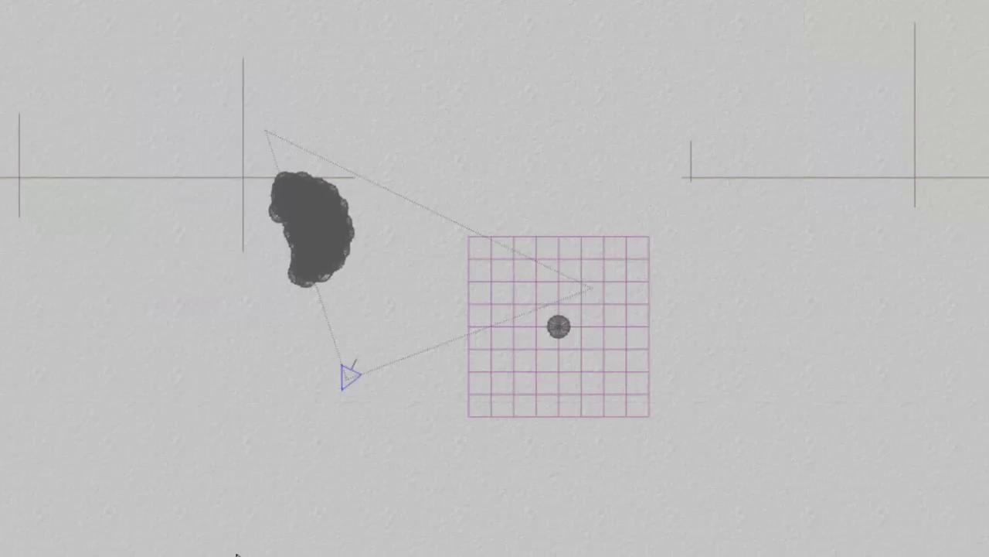
{"action": "left_click_drag", "start_coordinate": [583, 555], "coordinate": [499, 314]}
{"action": "right_click", "coordinate": [590, 373]}
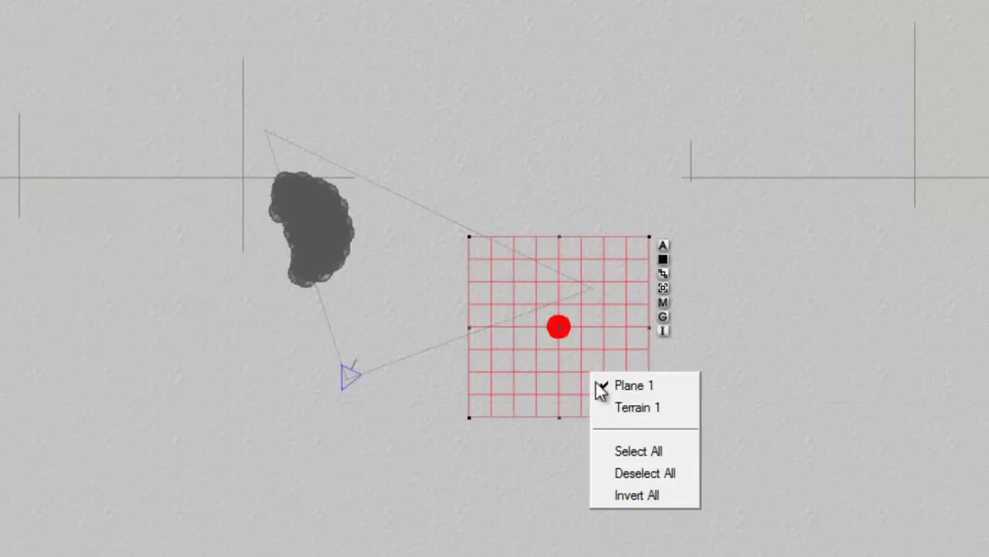
{"action": "left_click", "coordinate": [693, 531]}
{"action": "left_click_drag", "start_coordinate": [616, 408], "coordinate": [871, 429]}
{"action": "left_click", "coordinate": [561, 405]}
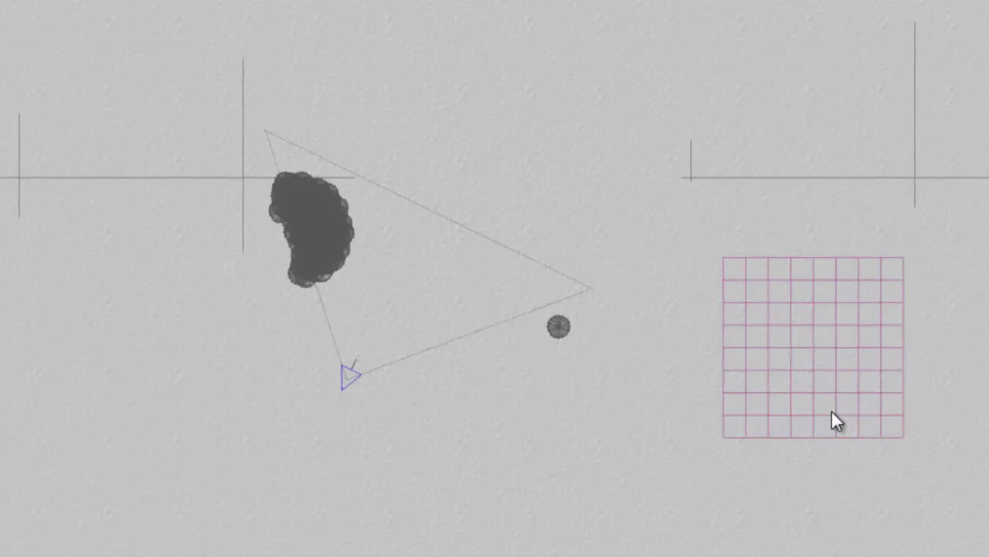
{"action": "key", "text": "ctrl+z"}
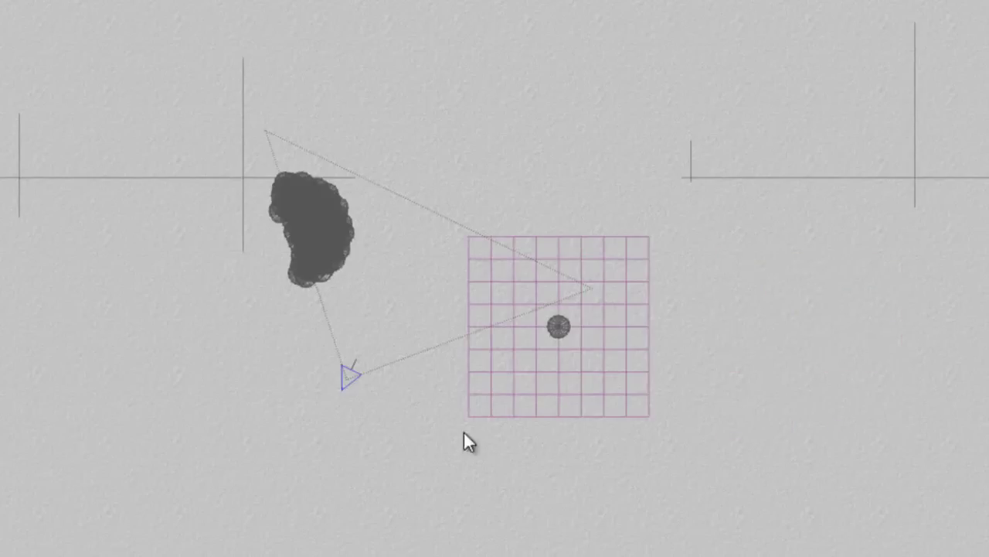
Select all remaining sphere instances on the terrain and convert them into trees
{"action": "left_click_drag", "start_coordinate": [228, 536], "coordinate": [345, 206]}
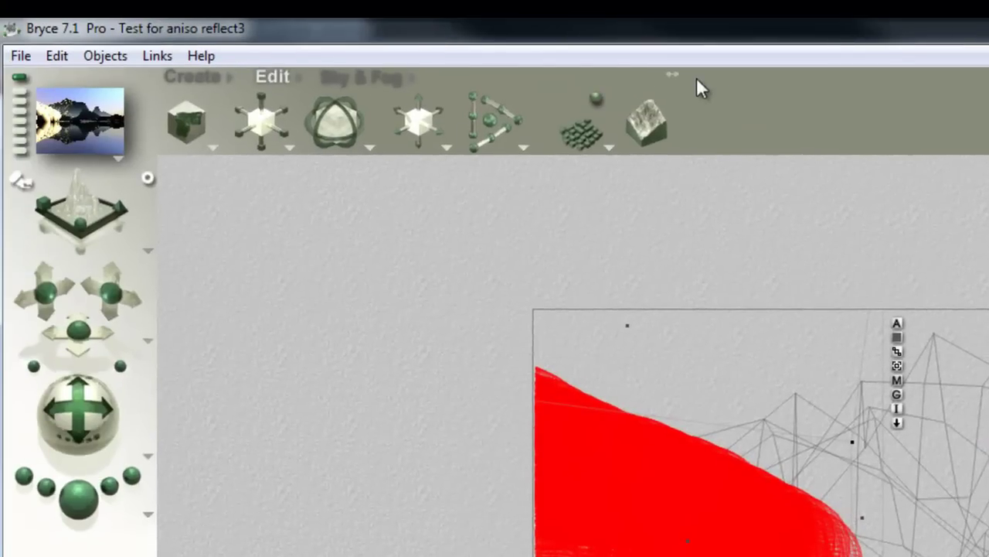
{"action": "mouse_move", "coordinate": [674, 74]}
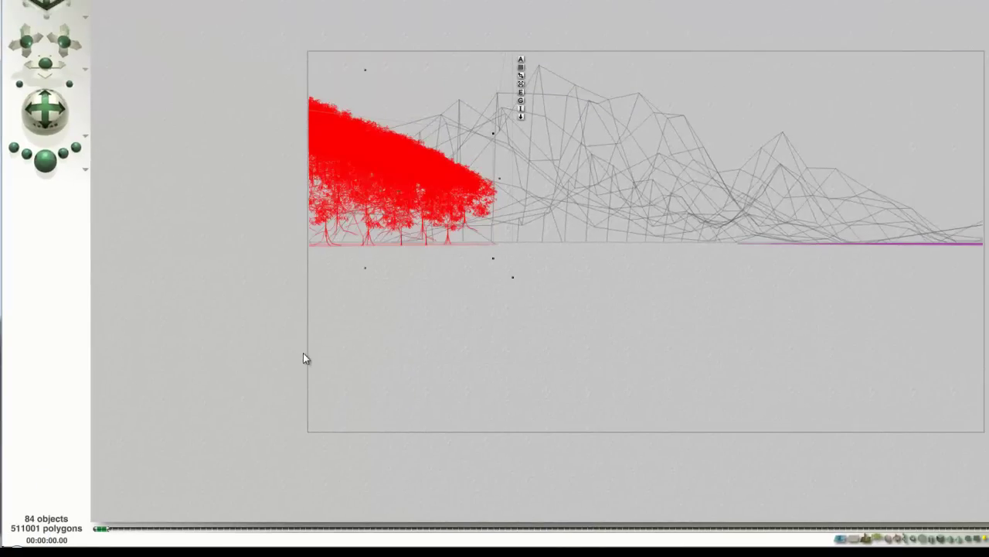
Lower the whole set of trees toward the terrain in a side view and return to the camera view
{"action": "key", "text": "2"}
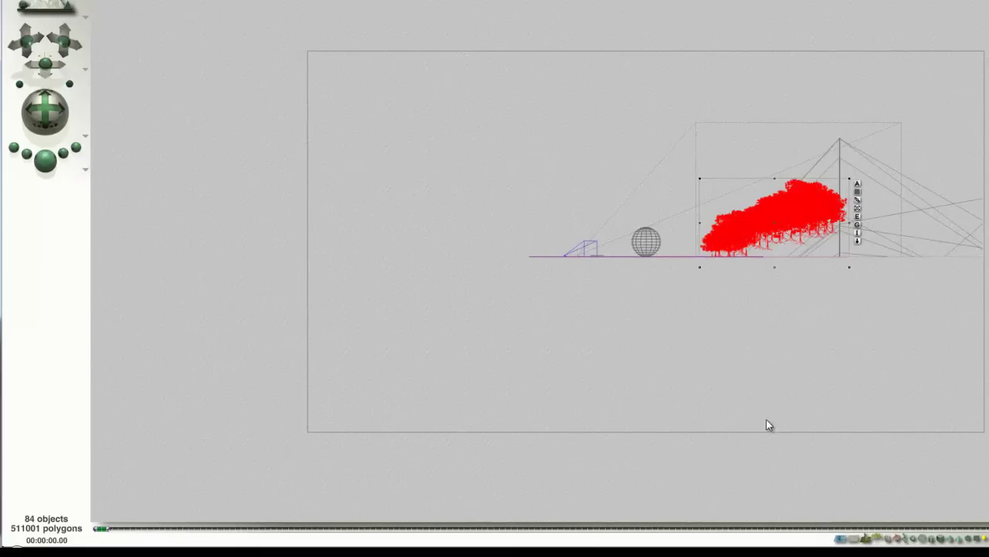
{"action": "left_click_drag", "start_coordinate": [742, 231], "coordinate": [752, 240]}
{"action": "key", "text": "1"}
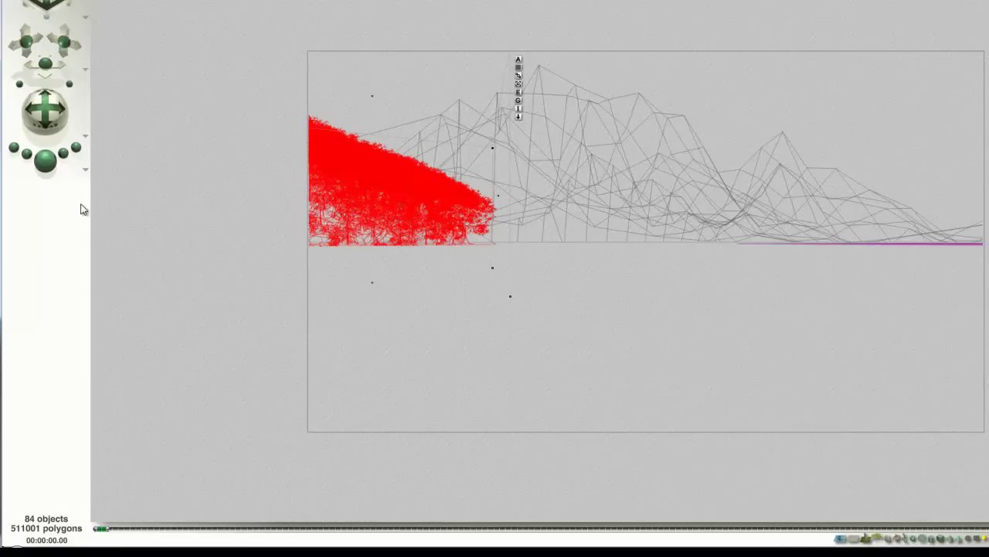
Test-render the scene from the camera view and refine the area covering the trees
{"action": "key", "text": "ctrl+r"}
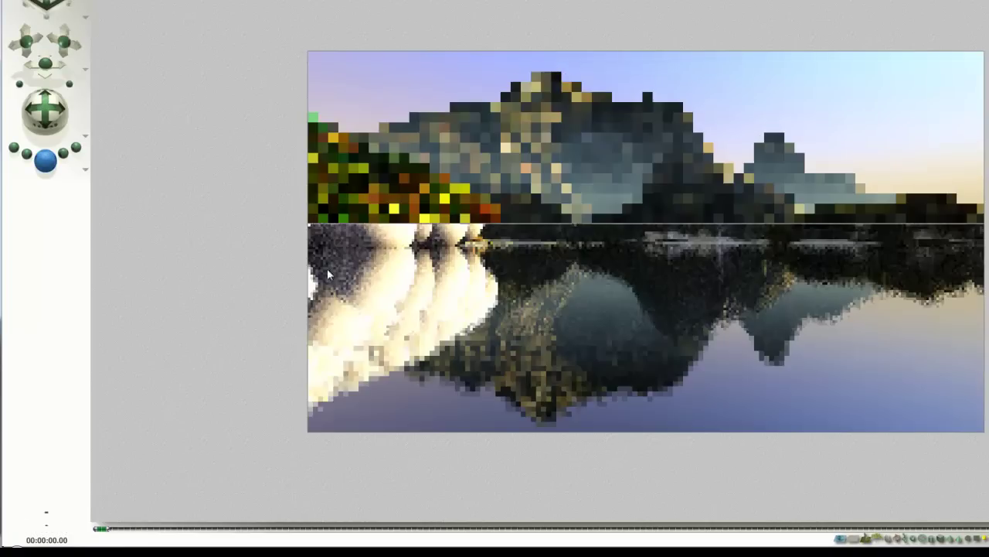
{"action": "left_click_drag", "start_coordinate": [501, 269], "coordinate": [454, 198]}
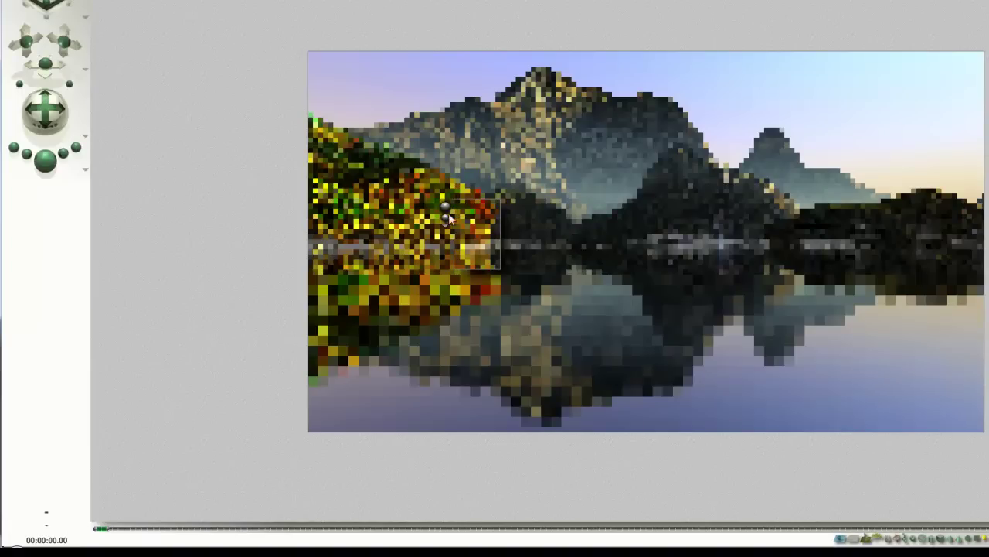
{"action": "left_click", "coordinate": [445, 206]}
{"action": "left_click_drag", "start_coordinate": [480, 290], "coordinate": [348, 151]}
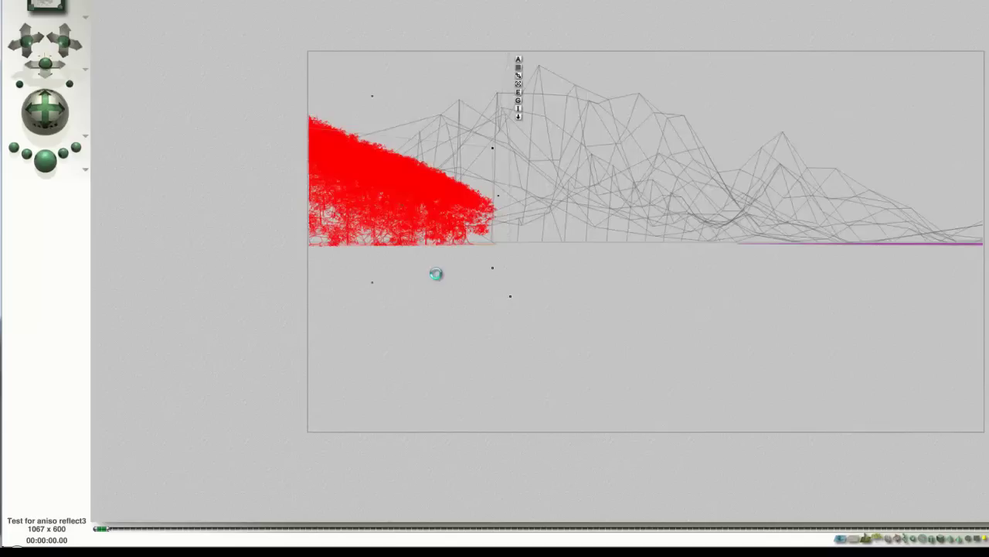
Nudge the trees slightly in the top view and test-render the wooded slope and its shoreline from the camera
{"action": "left_click", "coordinate": [437, 269]}
{"action": "key", "text": "2"}
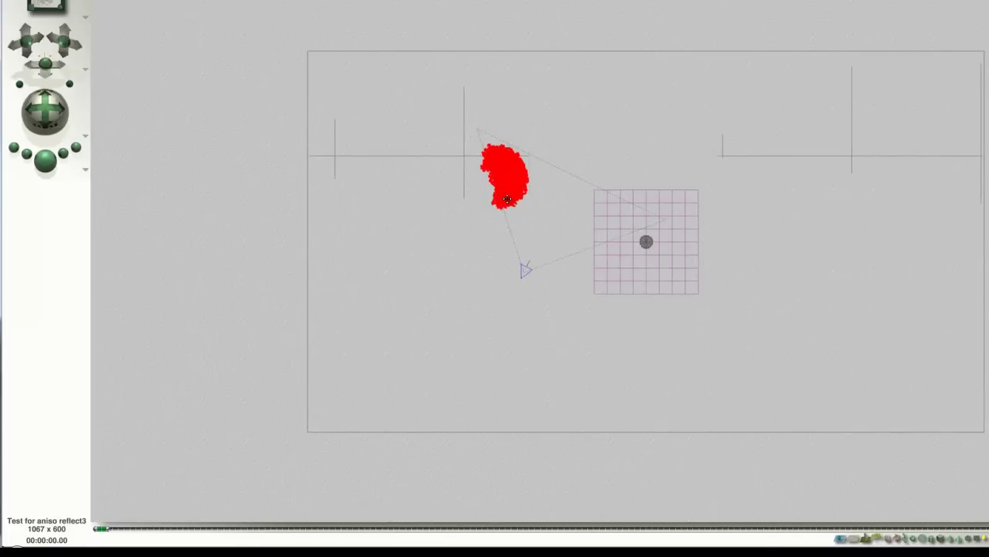
{"action": "key", "text": "1"}
{"action": "left_click_drag", "start_coordinate": [341, 163], "coordinate": [357, 179]}
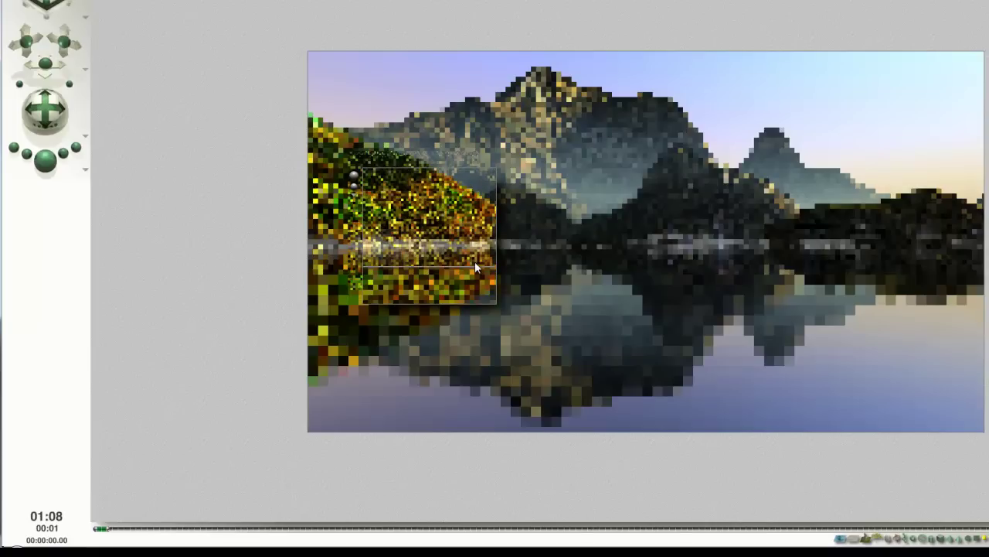
{"action": "left_click_drag", "start_coordinate": [354, 177], "coordinate": [456, 200]}
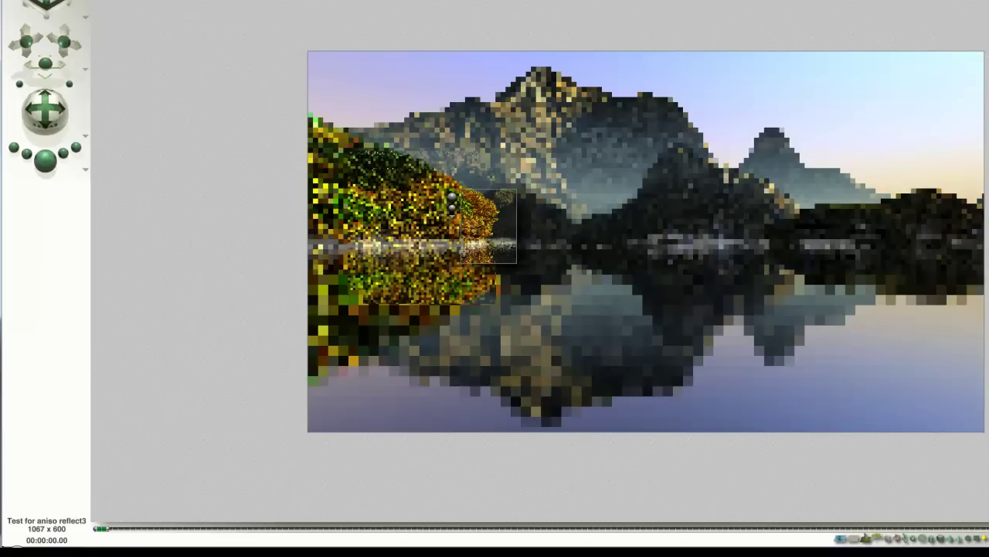
{"action": "left_click", "coordinate": [475, 244]}
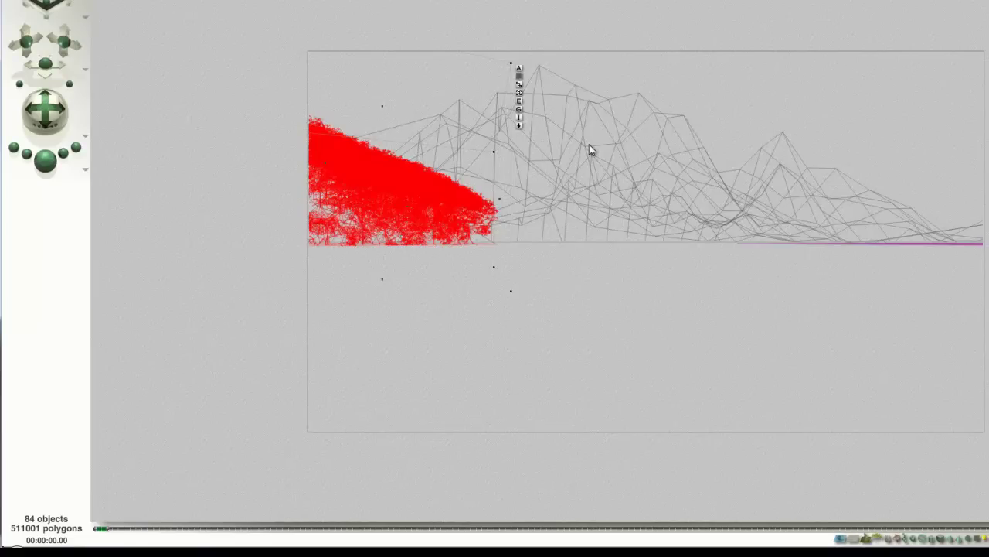
Apply the terrain's material to the trees by editing the terrain and trees together in the Materials Lab
{"action": "left_click", "coordinate": [608, 174]}
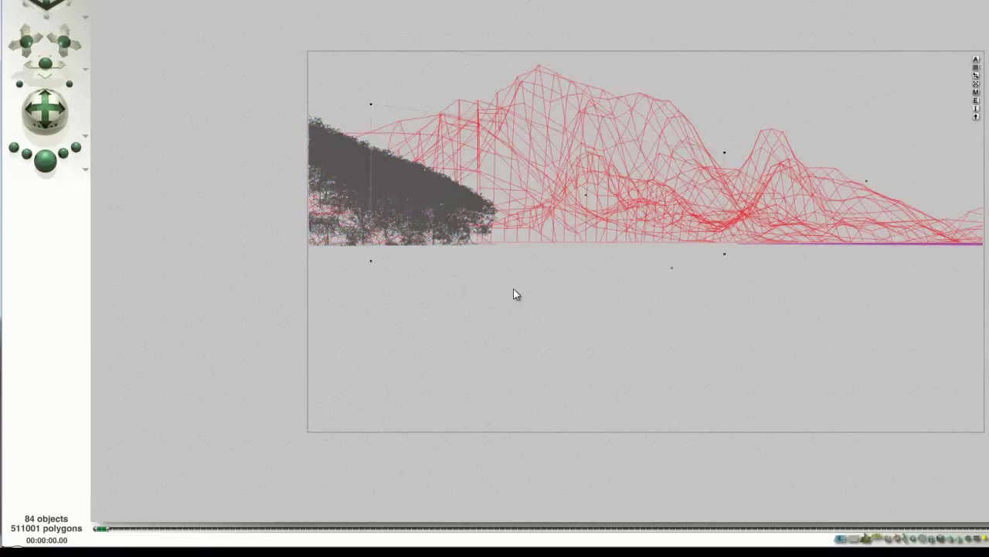
{"action": "key", "text": "F2"}
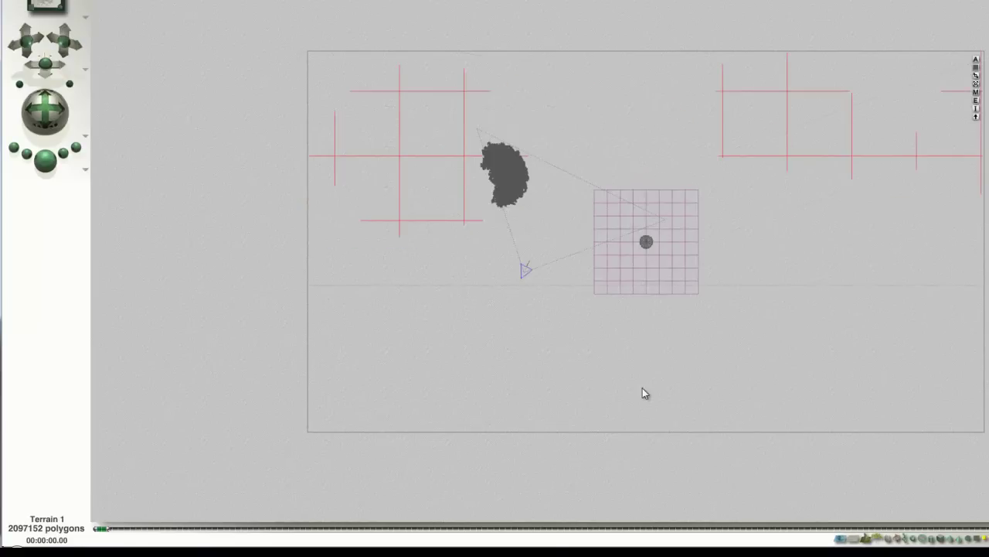
{"action": "left_click", "coordinate": [878, 538]}
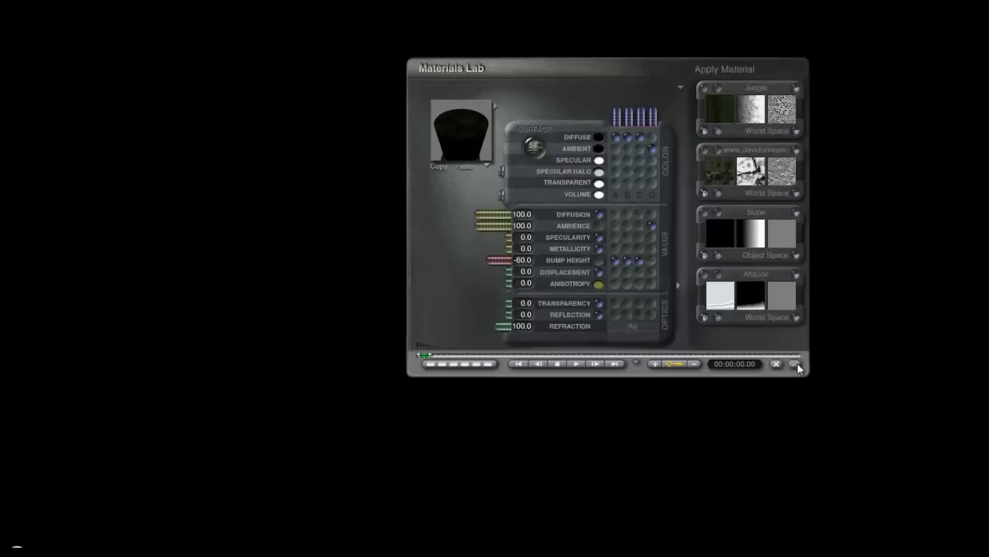
{"action": "left_click", "coordinate": [797, 364]}
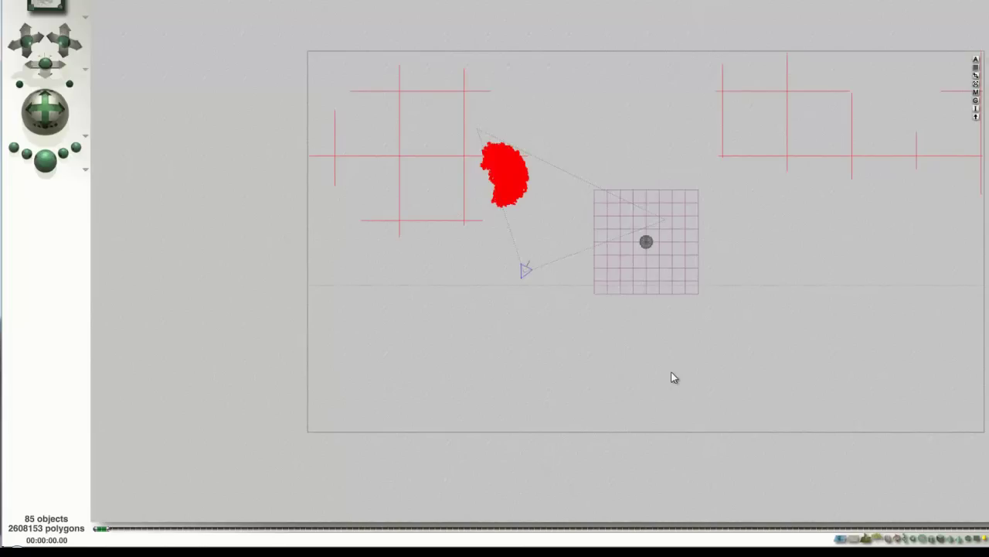
{"action": "key", "text": "2"}
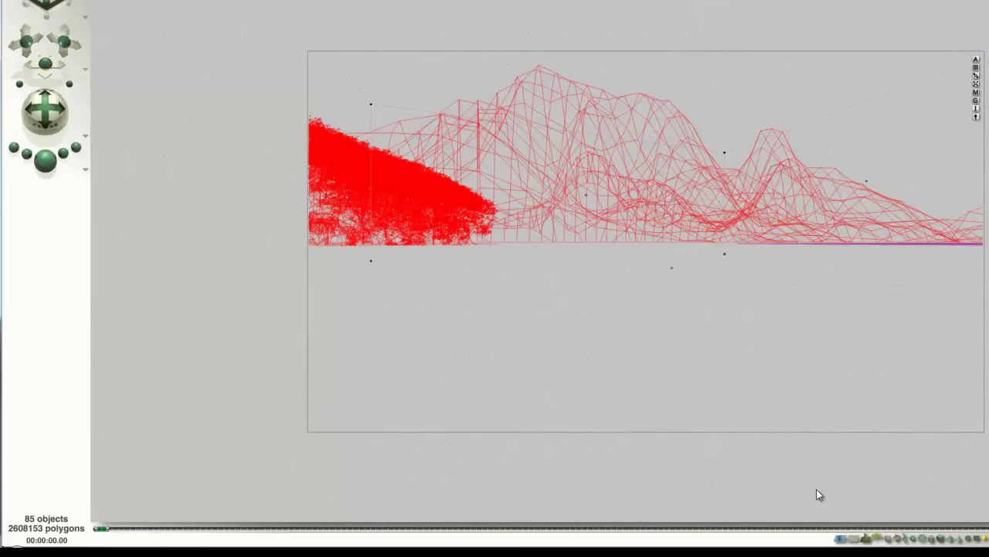
Set the trees' material to diffuse color from texture A, ambient color from texture B and an untextured ambience value, and apply it
{"action": "left_click", "coordinate": [881, 539]}
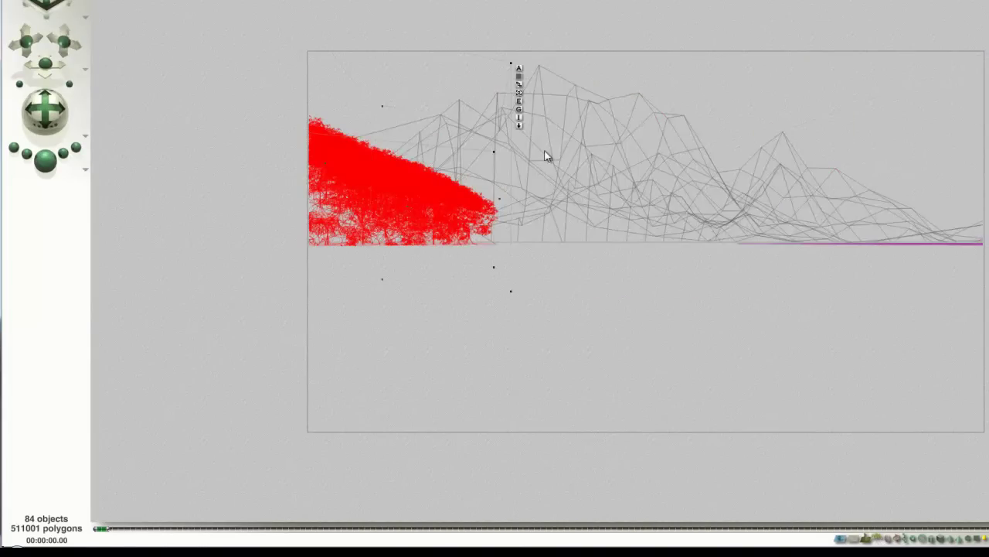
{"action": "left_click", "coordinate": [518, 102]}
{"action": "left_click", "coordinate": [753, 480]}
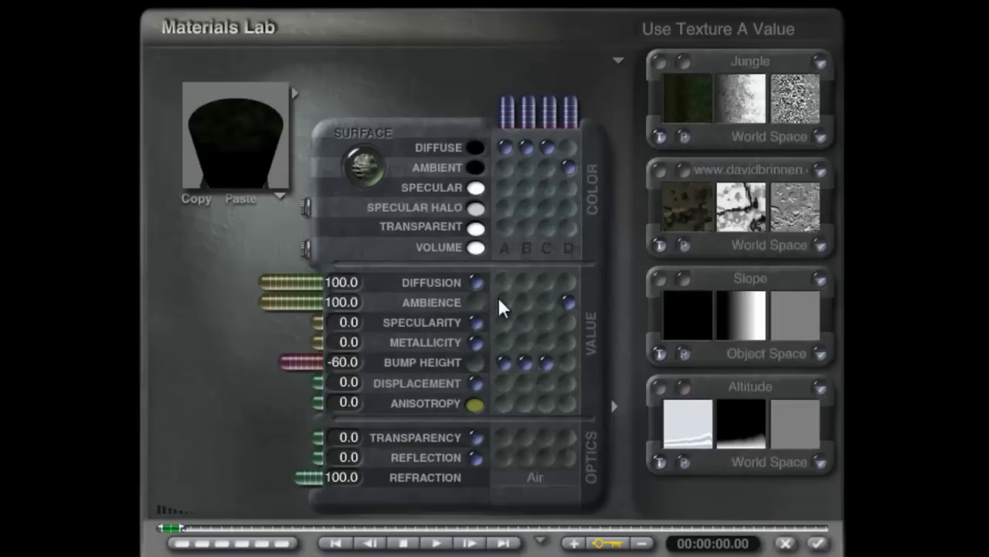
{"action": "left_click", "coordinate": [477, 302]}
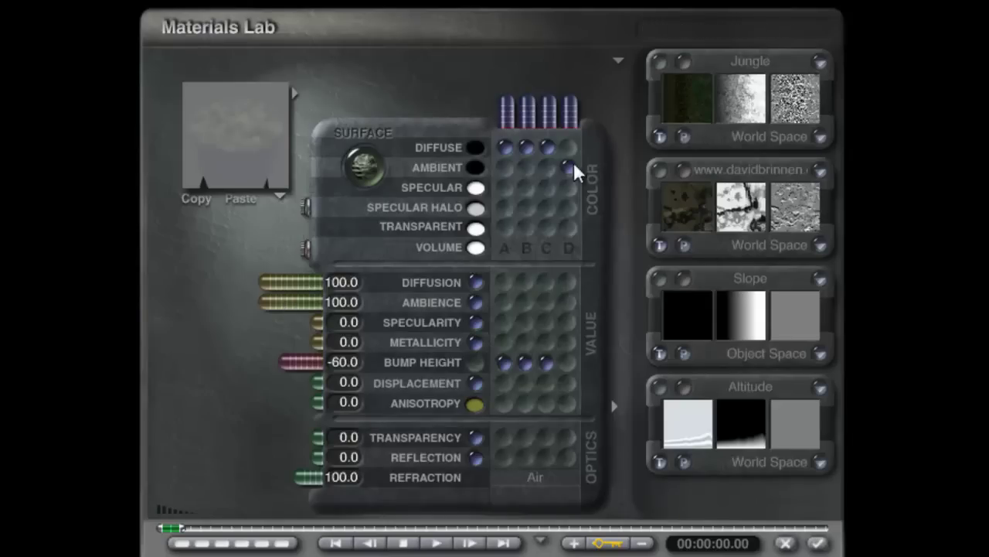
{"action": "left_click", "coordinate": [507, 150]}
{"action": "left_click", "coordinate": [503, 167]}
{"action": "left_click", "coordinate": [527, 168]}
{"action": "left_click", "coordinate": [254, 177]}
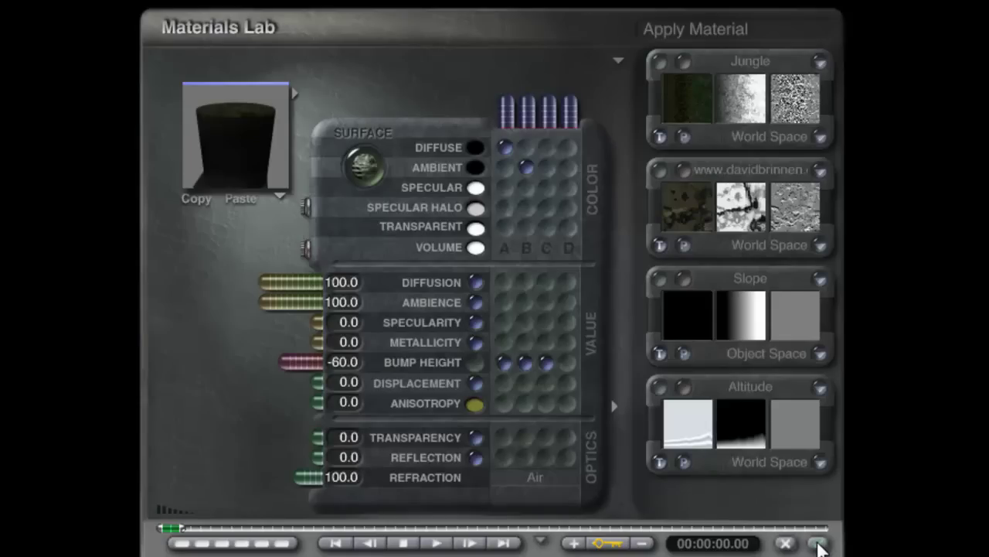
{"action": "left_click", "coordinate": [819, 545]}
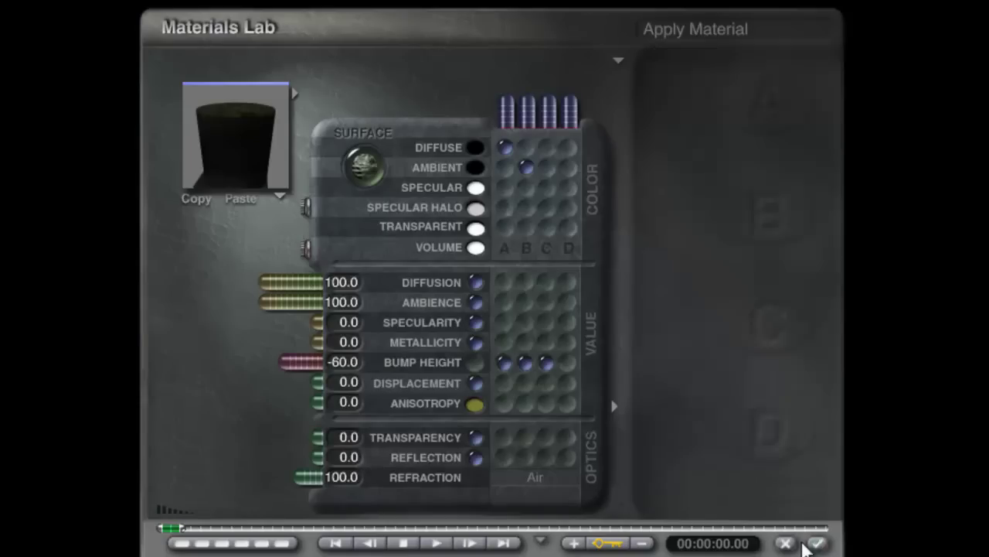
{"action": "left_click", "coordinate": [818, 527]}
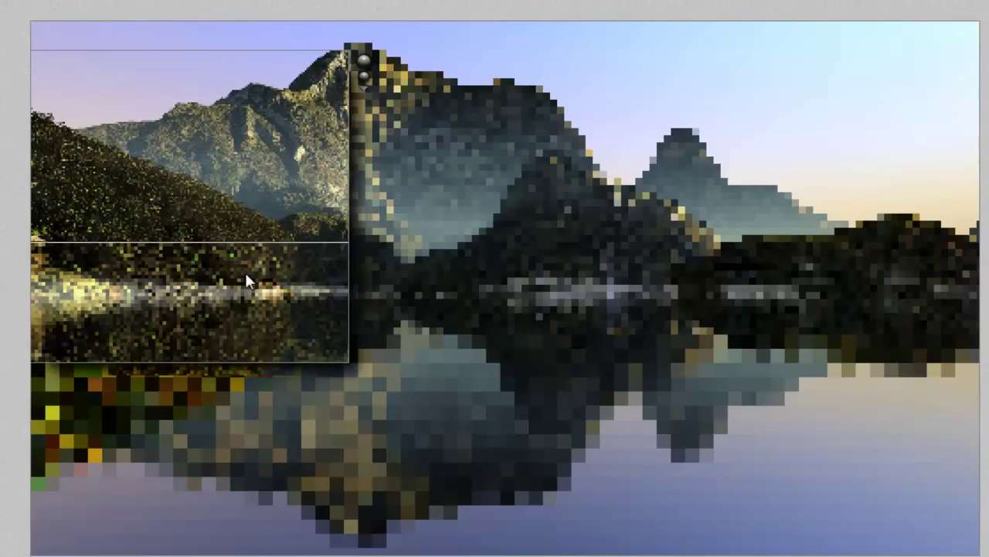
Test-render small areas along the wooded shoreline to examine the trees' new material
{"action": "left_click_drag", "start_coordinate": [82, 311], "coordinate": [19, 234]}
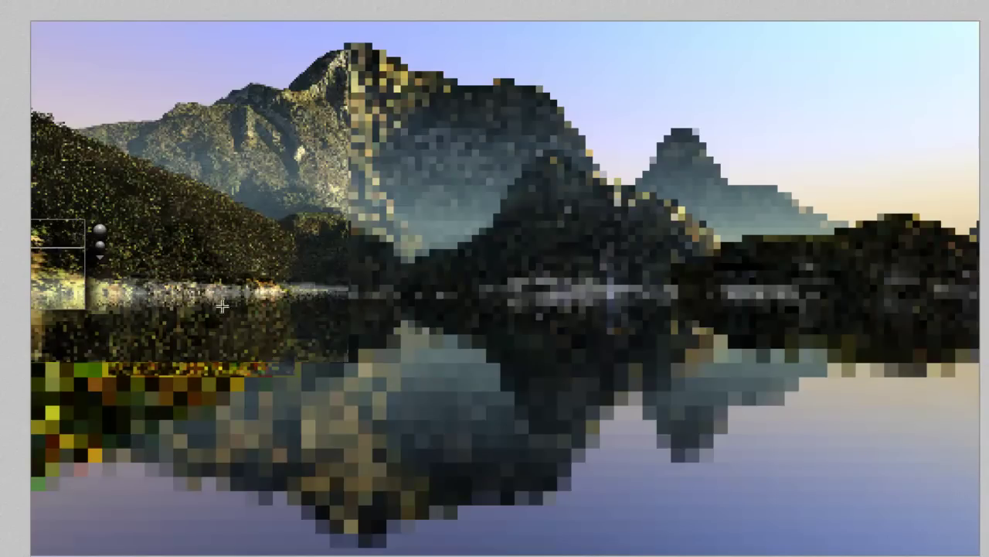
{"action": "left_click_drag", "start_coordinate": [252, 237], "coordinate": [343, 309]}
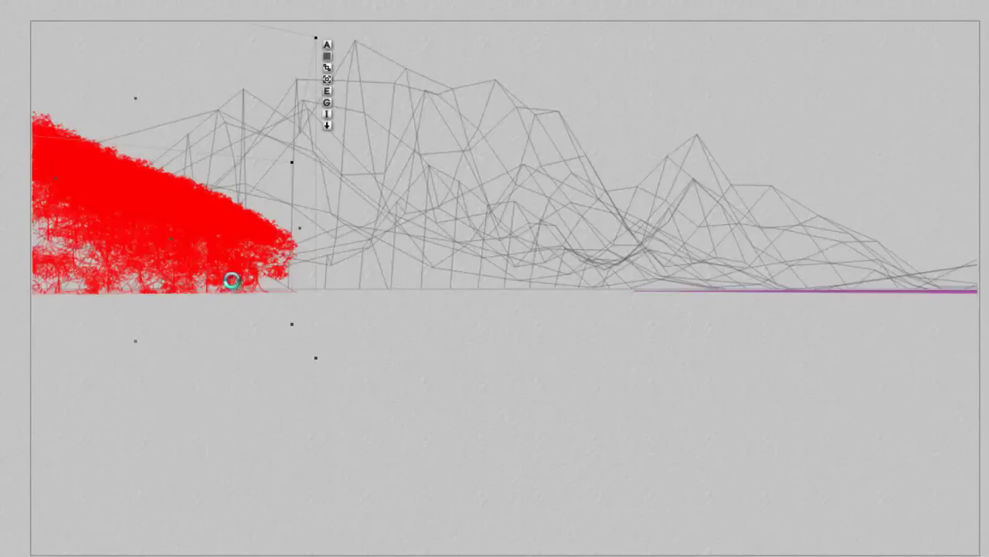
Lower the trees slightly more in the side view and test-render the shoreline strip from the camera
{"action": "key", "text": "3"}
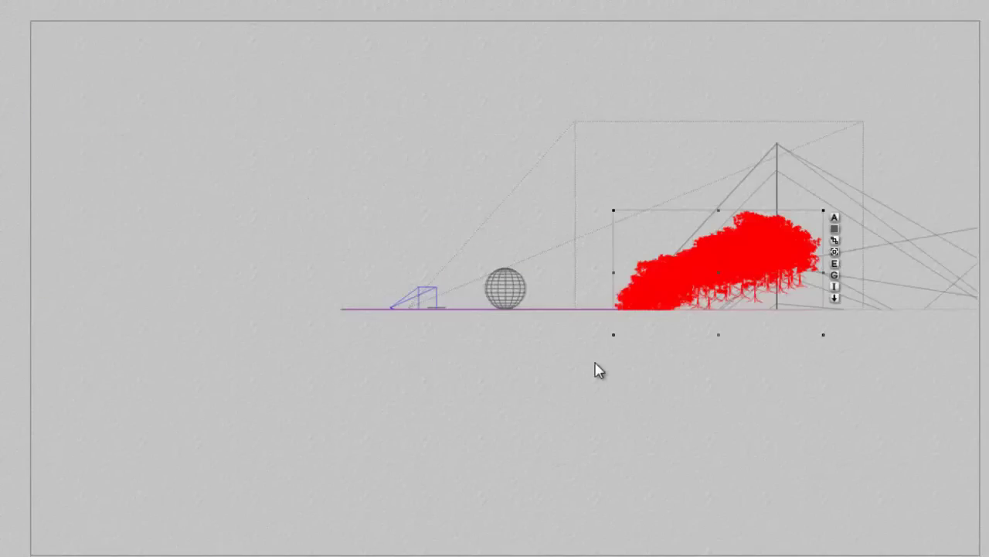
{"action": "left_click_drag", "start_coordinate": [670, 286], "coordinate": [668, 293]}
{"action": "key", "text": "1"}
{"action": "key", "text": "Escape"}
{"action": "left_click_drag", "start_coordinate": [254, 339], "coordinate": [29, 207]}
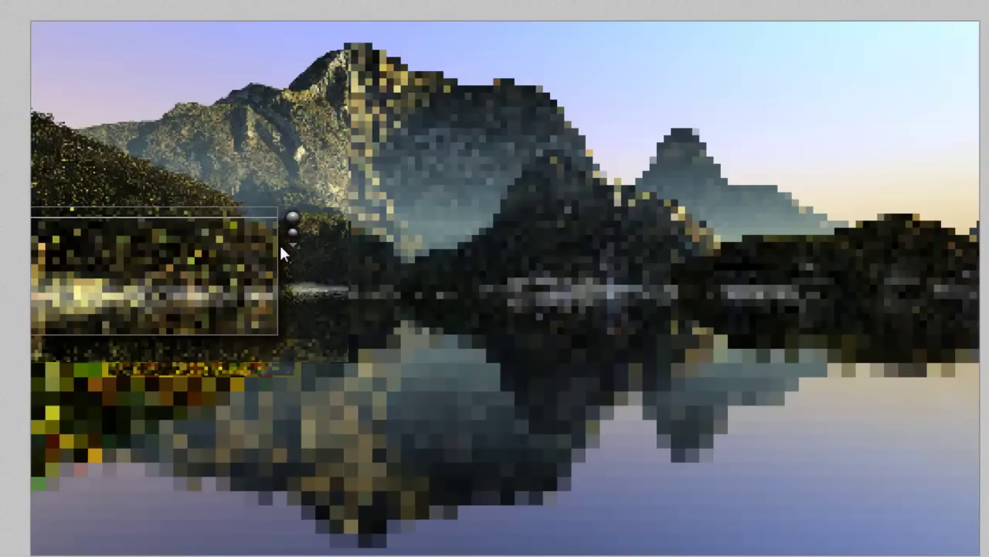
In the side view with geometry below the ground plane shown, select and delete the lowest trees sunk below the water line
{"action": "key", "text": "Escape"}
{"action": "key", "text": "3"}
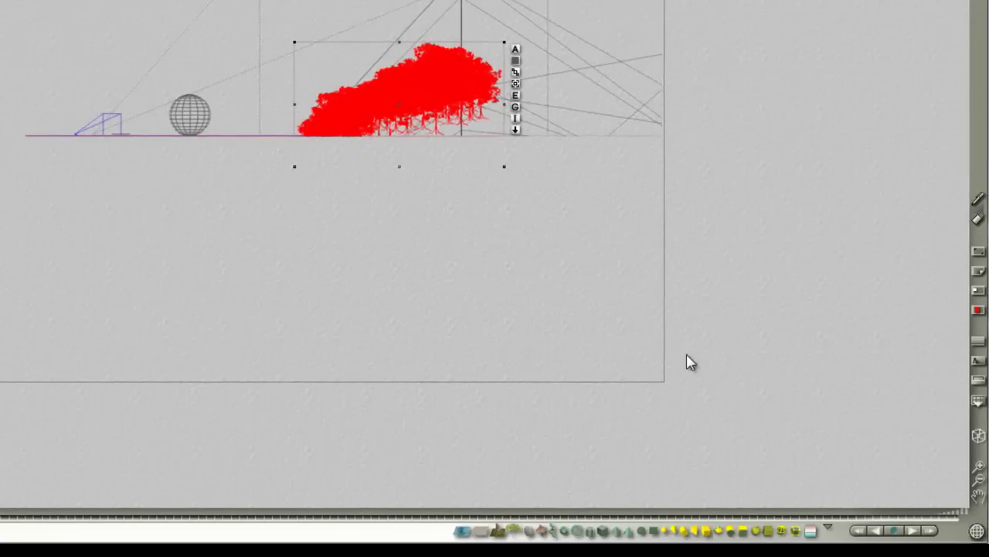
{"action": "left_click", "coordinate": [977, 401]}
{"action": "left_click", "coordinate": [922, 372]}
{"action": "left_click", "coordinate": [974, 379]}
{"action": "left_click_drag", "start_coordinate": [2, 243], "coordinate": [518, 139]}
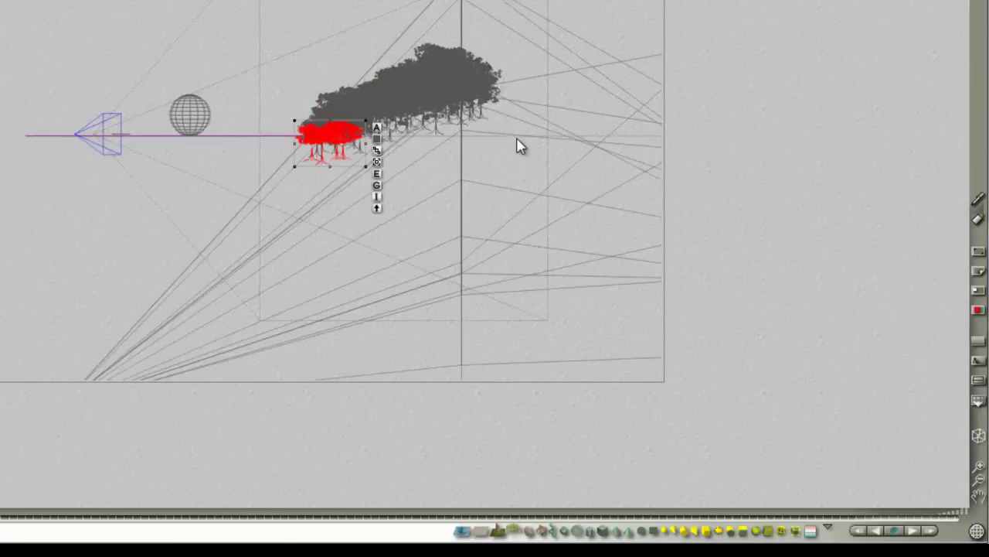
{"action": "left_click", "coordinate": [430, 196]}
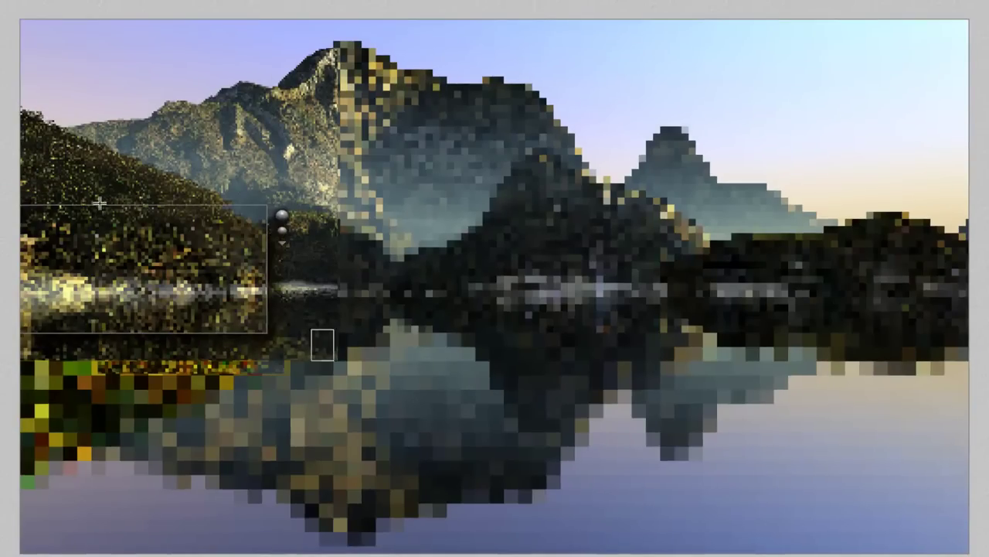
Test-render the wooded slope and shoreline from the camera after removing the sunken trees
{"action": "left_click_drag", "start_coordinate": [333, 359], "coordinate": [71, 188]}
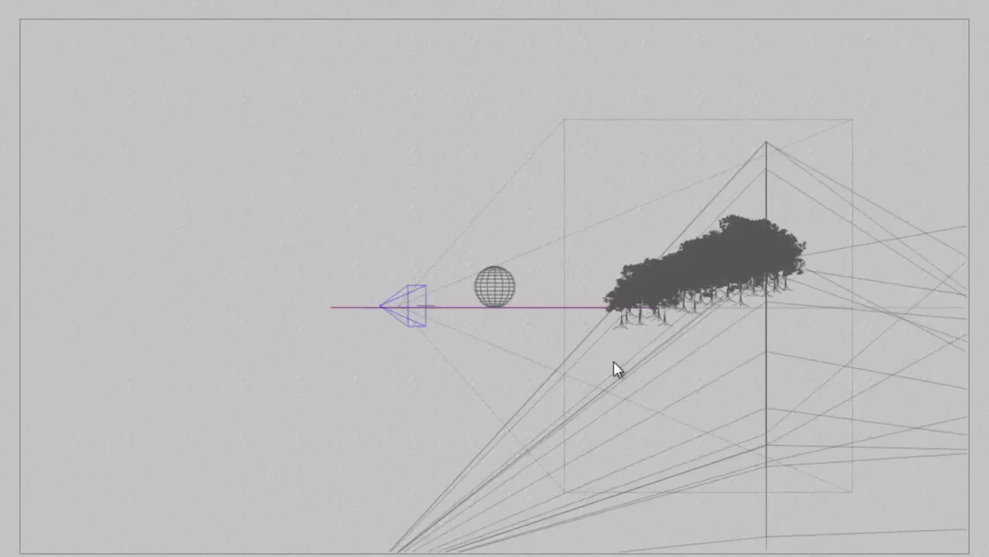
{"action": "left_click", "coordinate": [680, 327]}
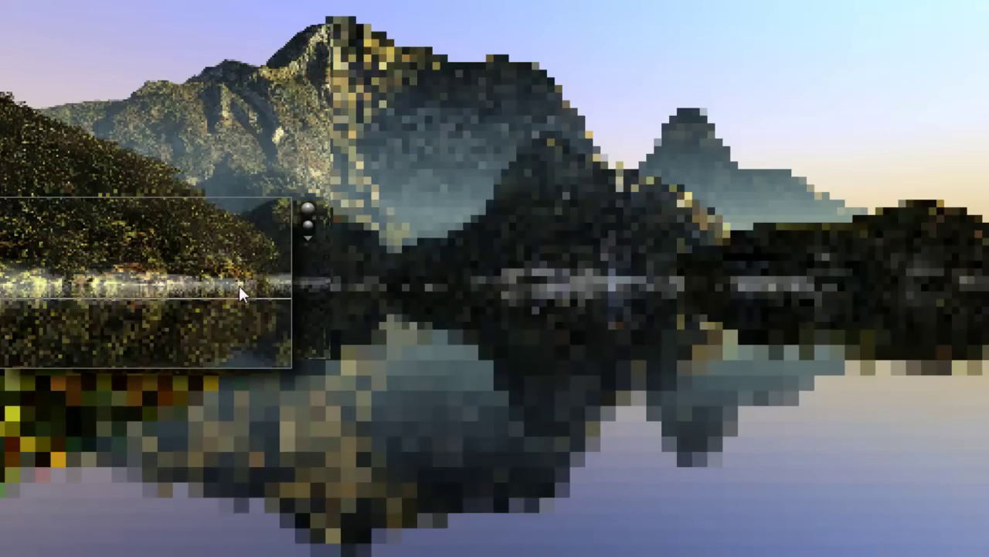
Test-render the wooded slope and the small area along its upper edge against the sky
{"action": "left_click_drag", "start_coordinate": [306, 311], "coordinate": [1, 63]}
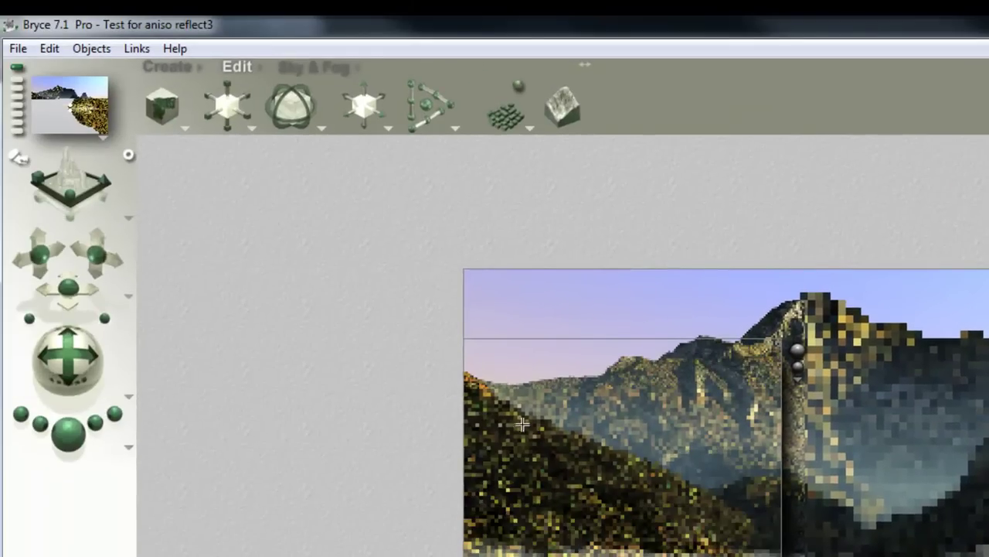
{"action": "left_click_drag", "start_coordinate": [515, 420], "coordinate": [464, 361]}
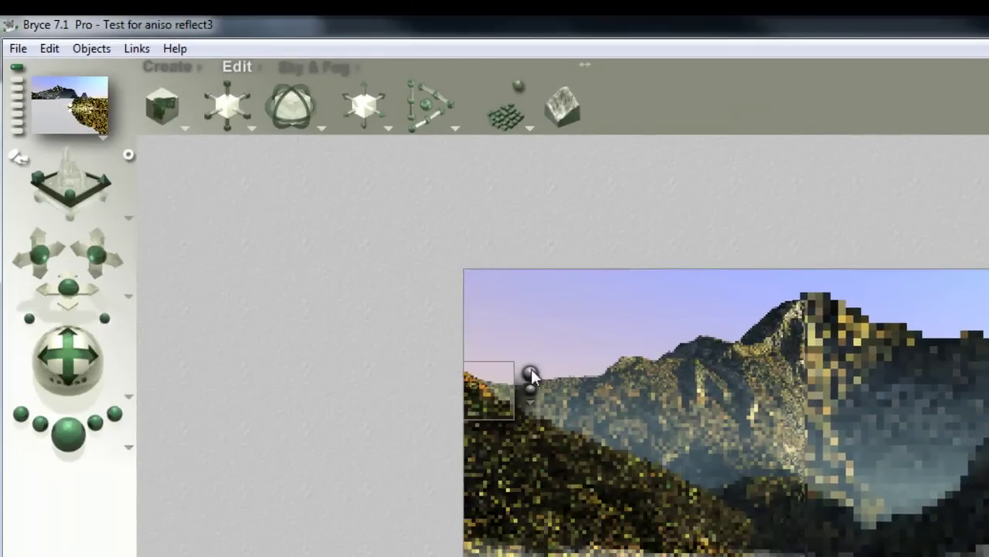
Select all the trees on the near slope in the wireframe view and copy them
{"action": "left_click", "coordinate": [603, 449]}
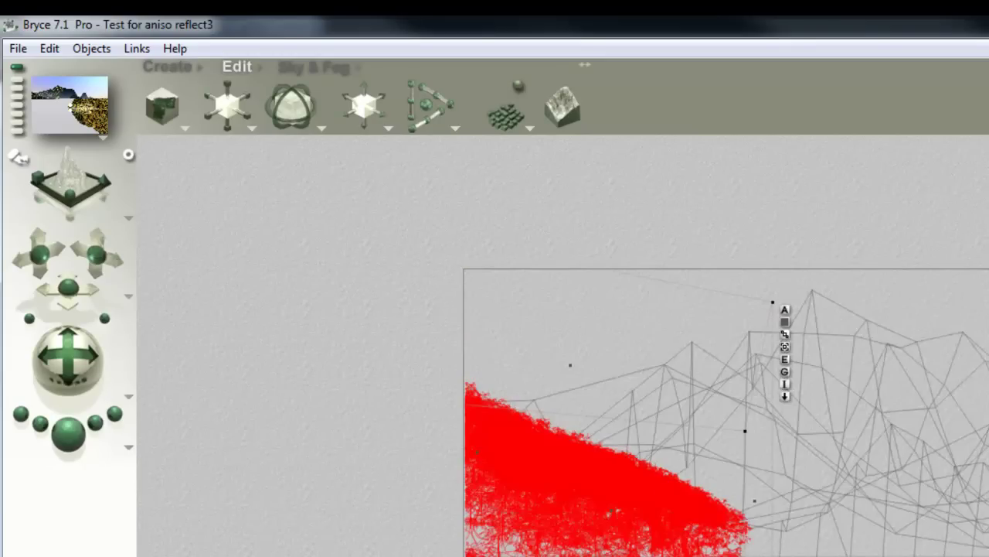
{"action": "left_click", "coordinate": [48, 48]}
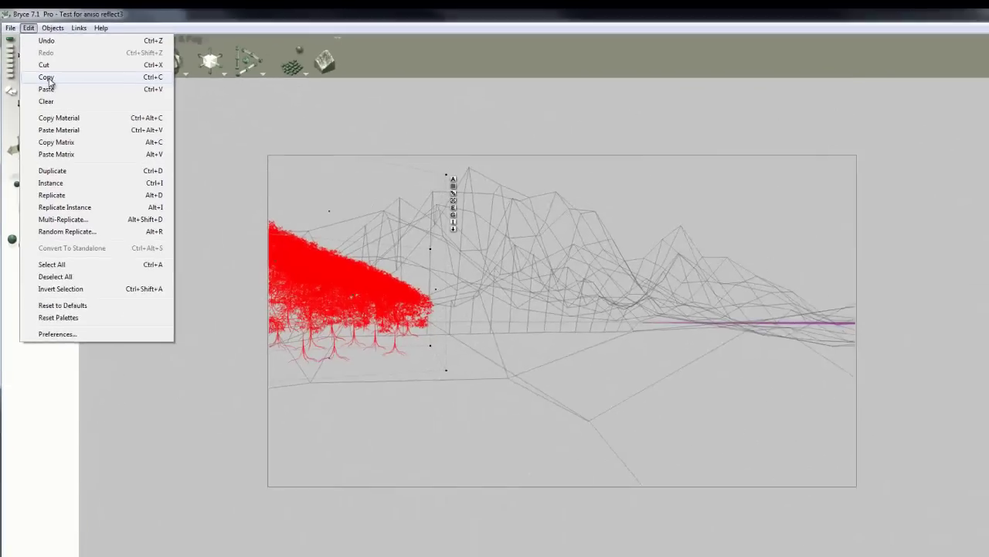
{"action": "left_click", "coordinate": [46, 77]}
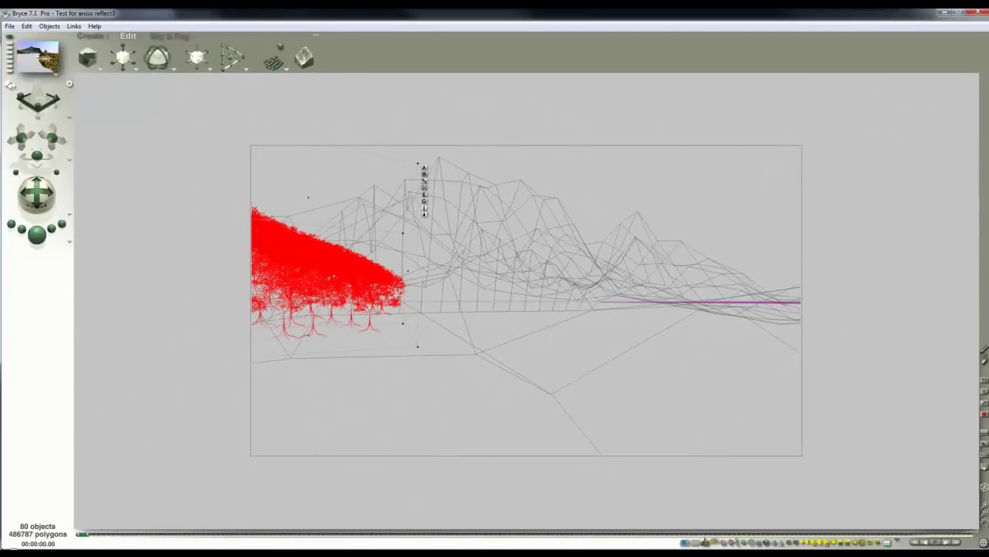
Reopen the original landscape scene with its finished render and paste the copied trees into it
{"action": "key", "text": "ctrl+o"}
{"action": "left_click", "coordinate": [465, 292]}
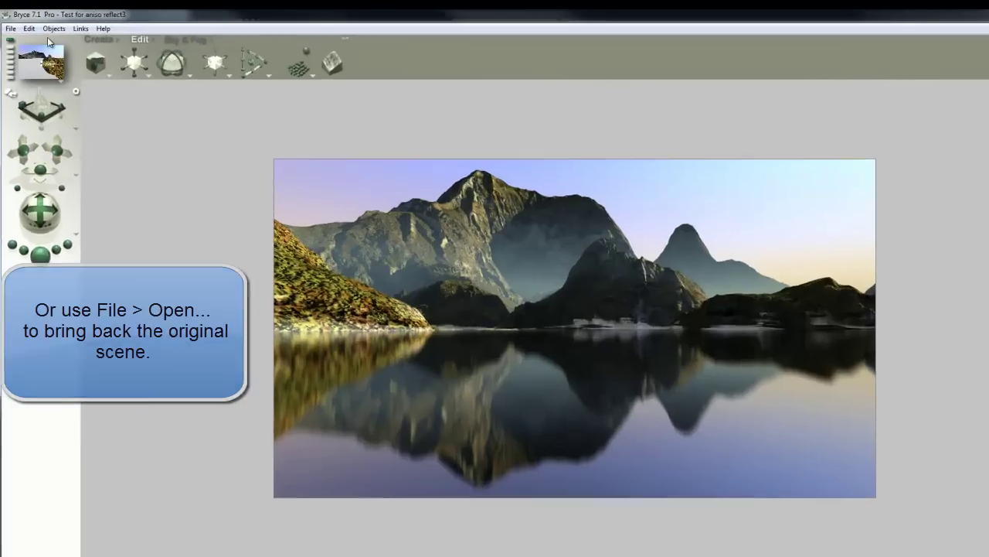
{"action": "left_click", "coordinate": [25, 26]}
{"action": "left_click", "coordinate": [76, 146]}
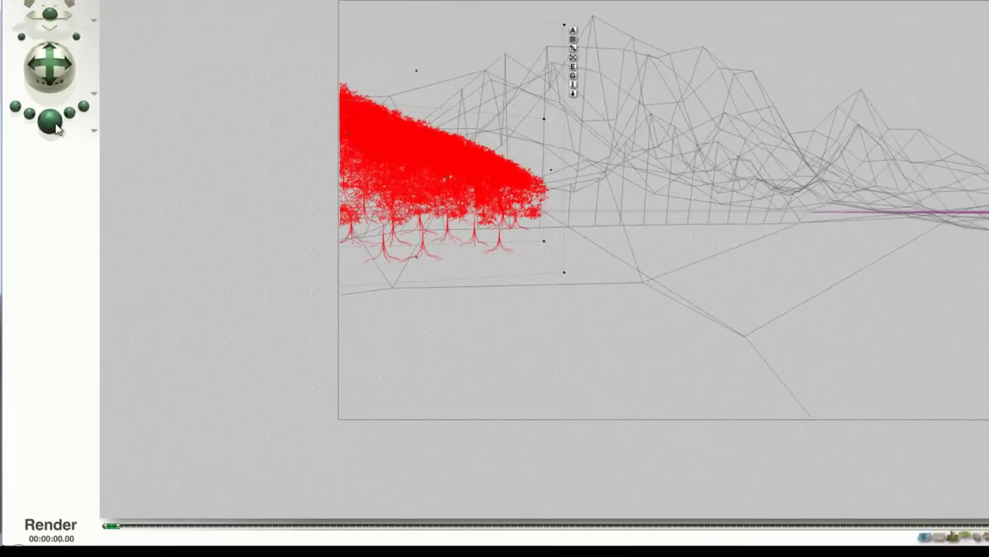
Bring back the original rendered image and render only the area covering the near wooded slope, its shoreline and its reflection
{"action": "left_click", "coordinate": [50, 120]}
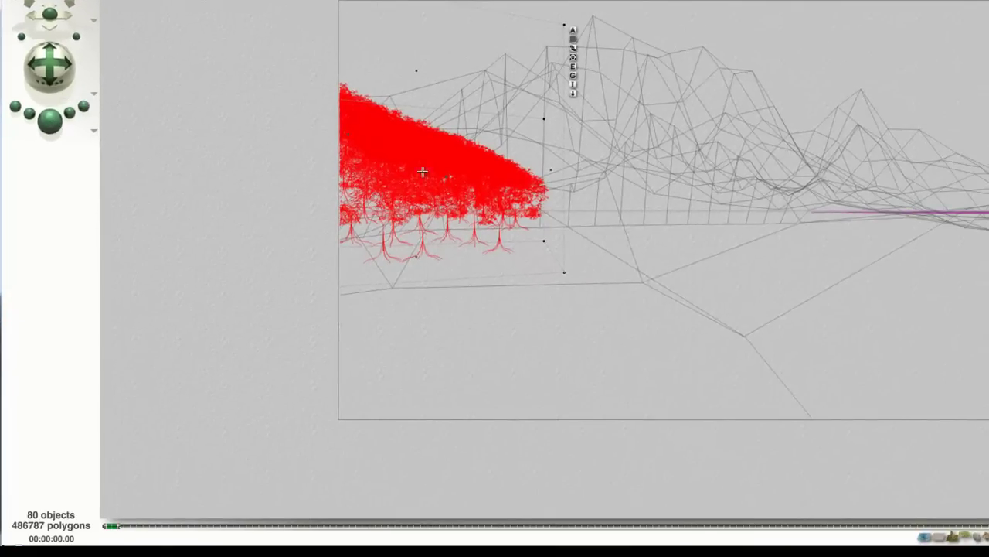
{"action": "left_click", "coordinate": [351, 80]}
{"action": "left_click", "coordinate": [337, 71]}
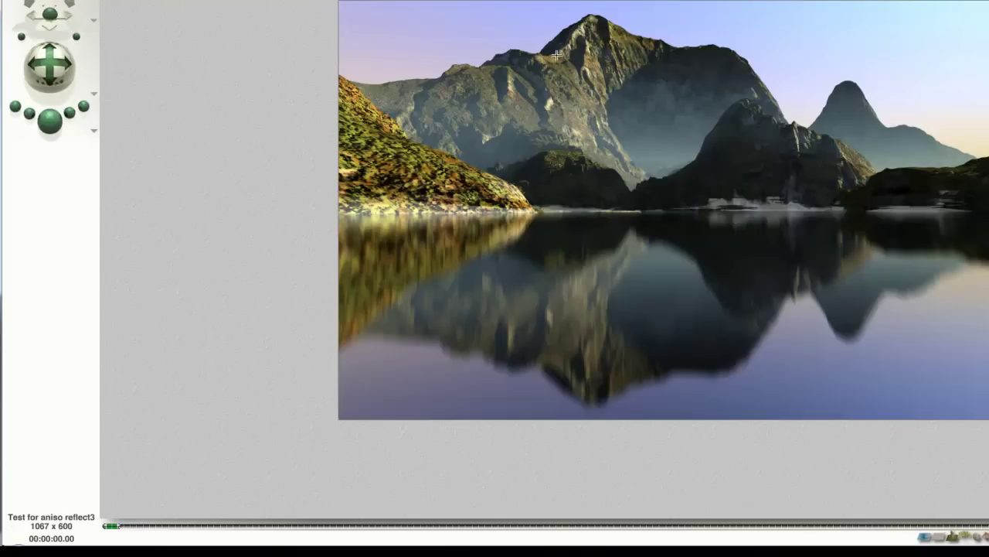
{"action": "mouse_move", "coordinate": [564, 58]}
{"action": "left_mouse_down"}
{"action": "mouse_move", "coordinate": [506, 101]}
{"action": "mouse_move", "coordinate": [364, 405]}
{"action": "mouse_move", "coordinate": [332, 385]}
{"action": "left_mouse_up"}
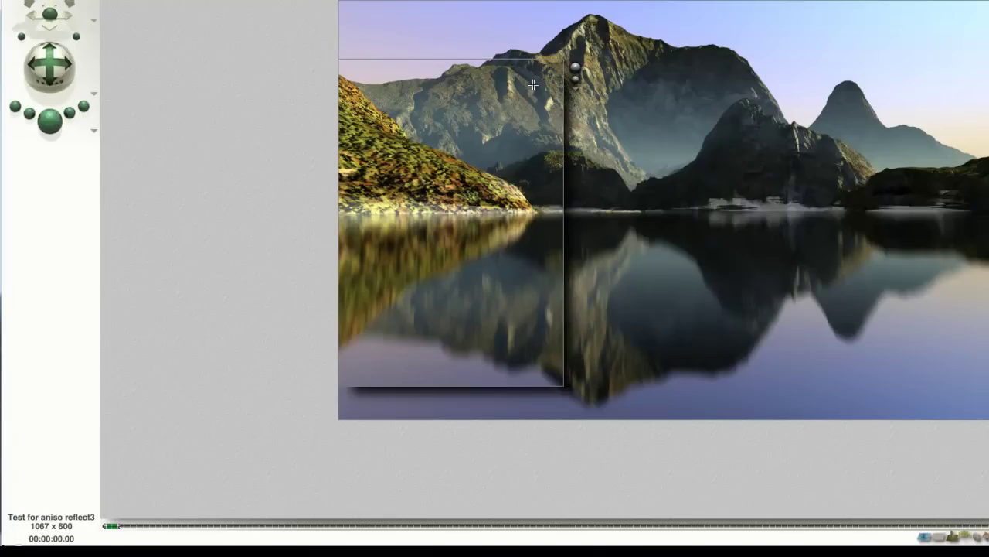
{"action": "left_click", "coordinate": [576, 69]}
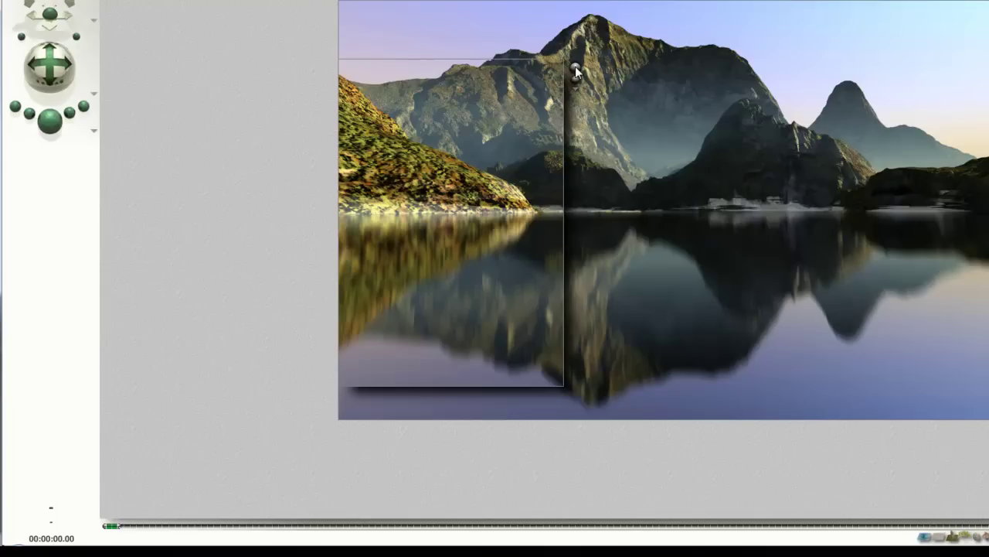